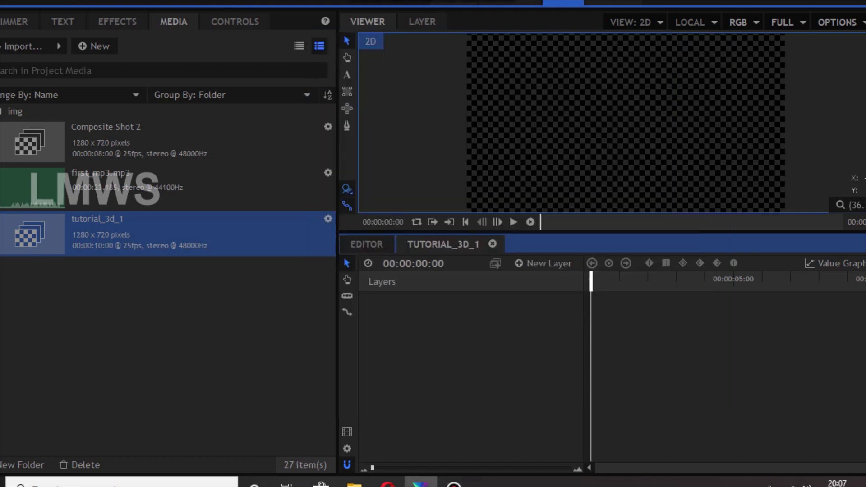
- Expand the img folder in the project media and look through its images
click(168, 334)
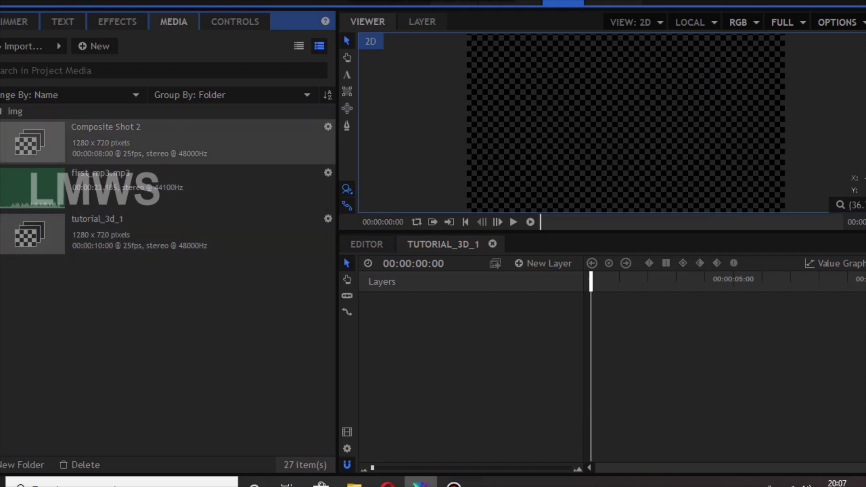
click(2, 112)
scroll(167, 340, down, 6)
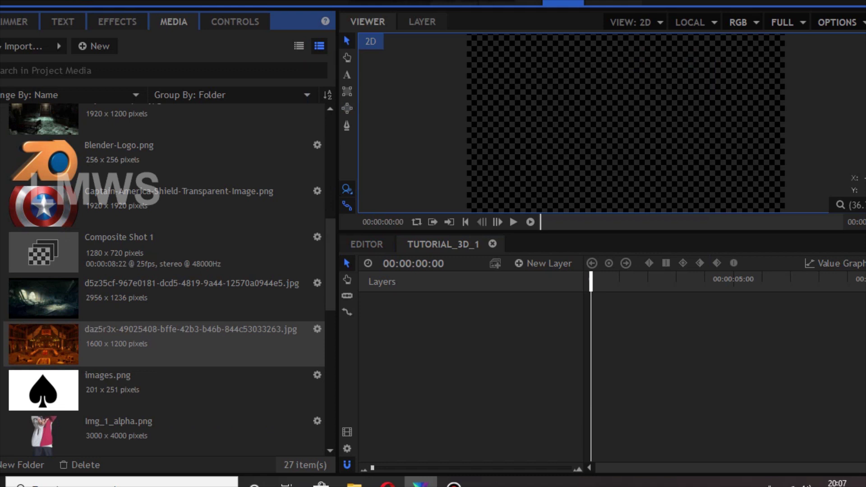
scroll(163, 343, down, 8)
scroll(162, 187, up, 15)
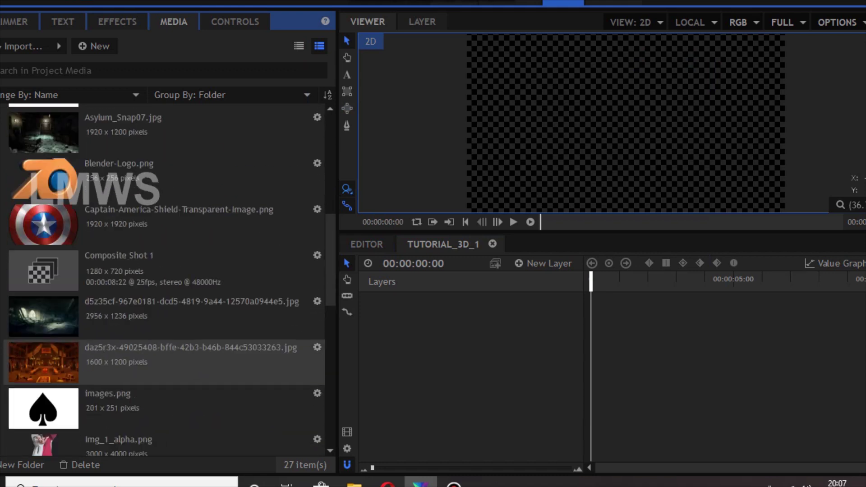
scroll(162, 187, down, 10)
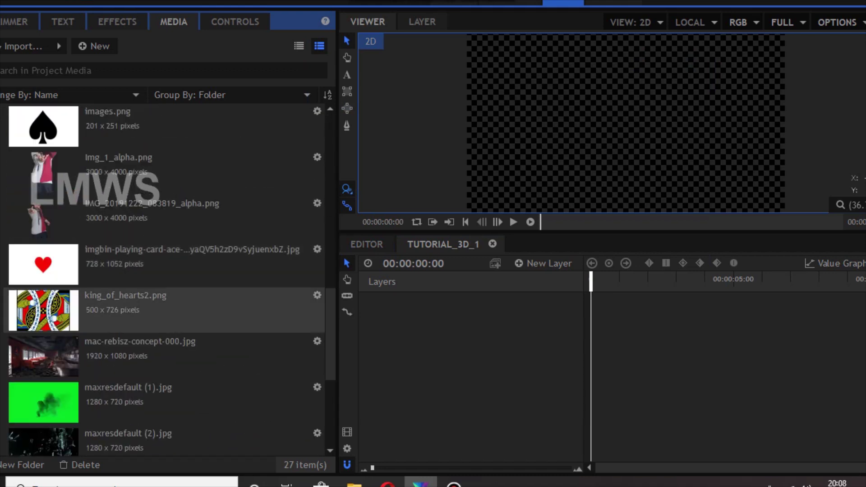
scroll(162, 334, up, 5)
- Open Img_1_alpha.png in the Trimmer and inspect the cut-out figure on its transparent background at different magnifications
click(162, 323)
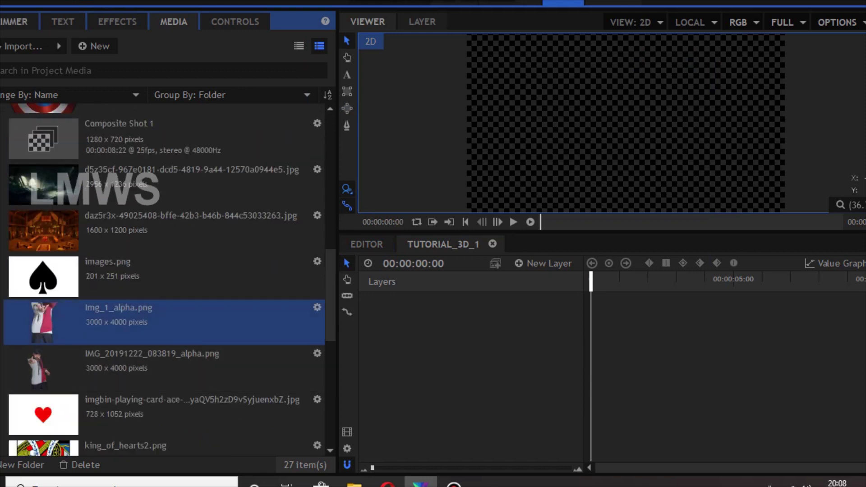
double_click(162, 322)
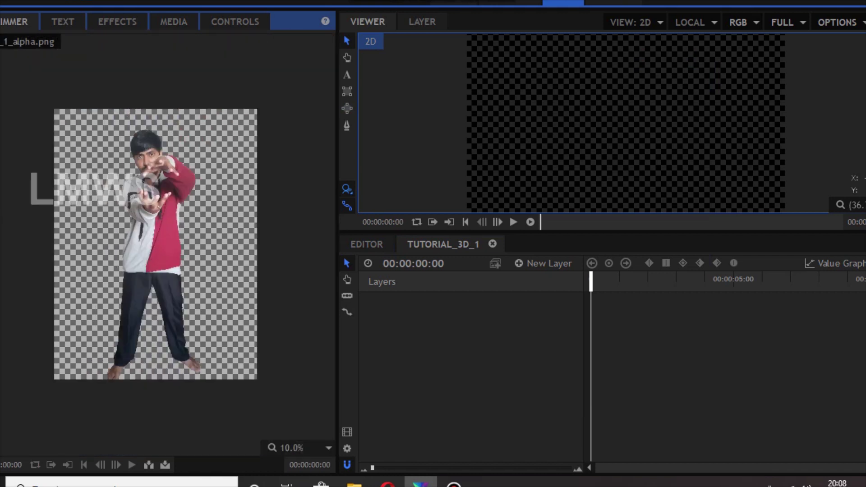
scroll(155, 244, up, 1)
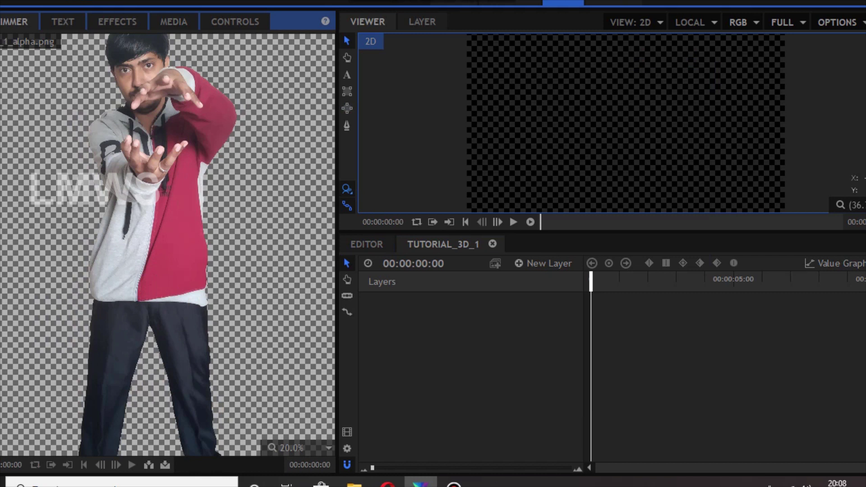
scroll(156, 244, down, 1)
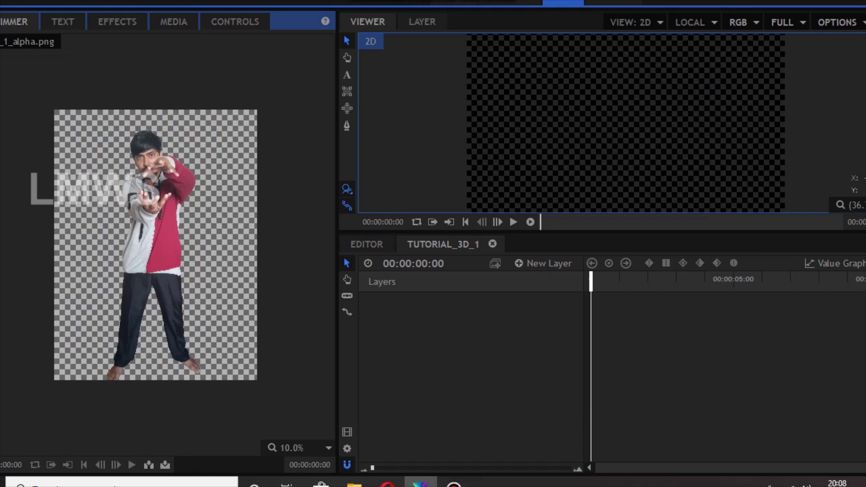
scroll(156, 244, up, 2)
scroll(156, 244, down, 2)
click(174, 22)
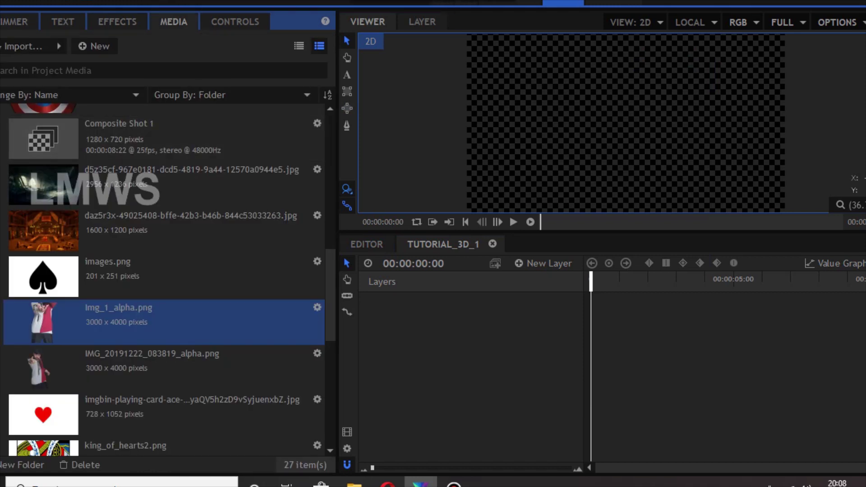
click(15, 22)
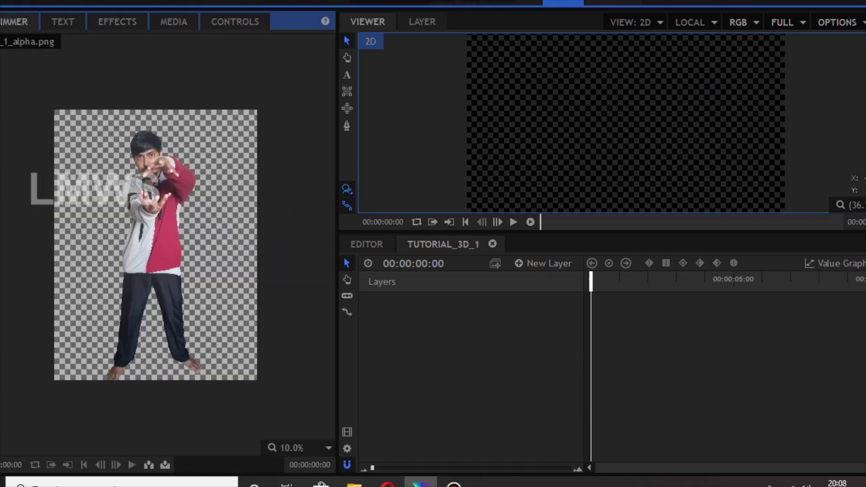
click(173, 22)
- Find Composite Shot 1 among the project media and open it in its own timeline
scroll(163, 223, up, 3)
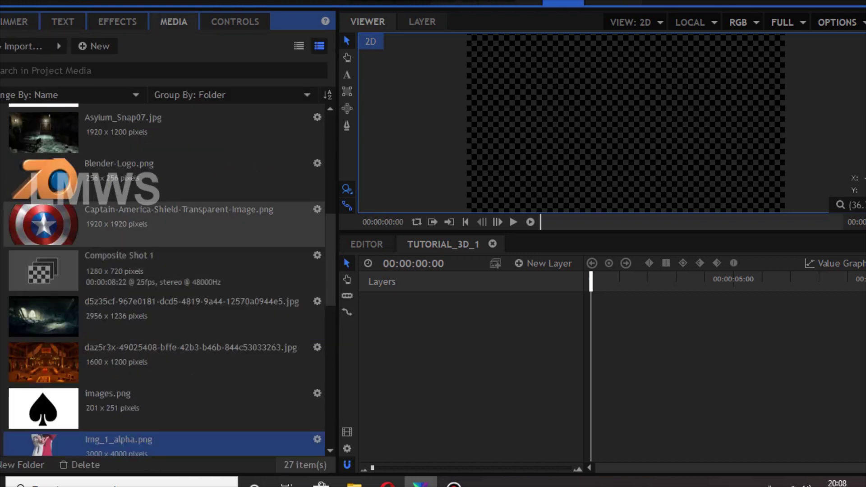
scroll(162, 279, up, 9)
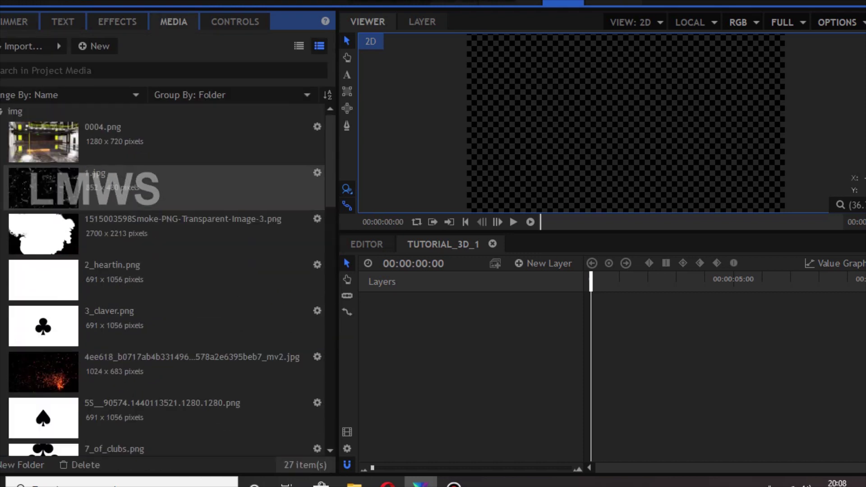
scroll(162, 280, down, 18)
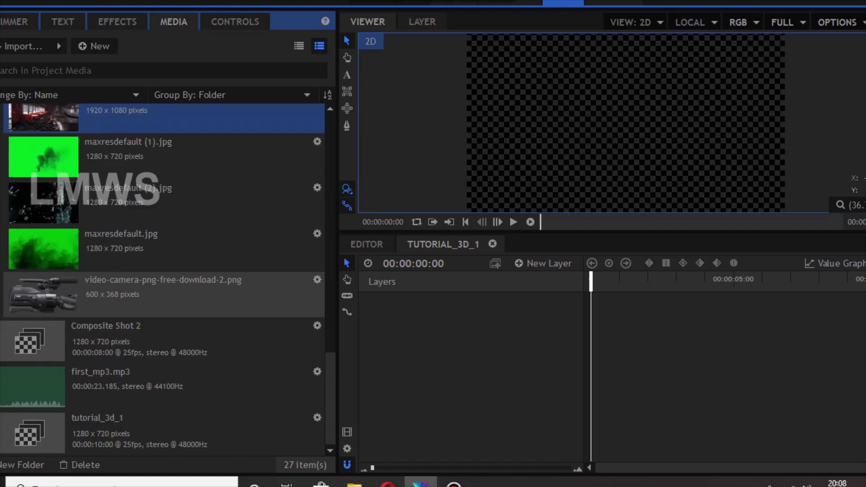
scroll(162, 280, up, 3)
scroll(162, 280, up, 6)
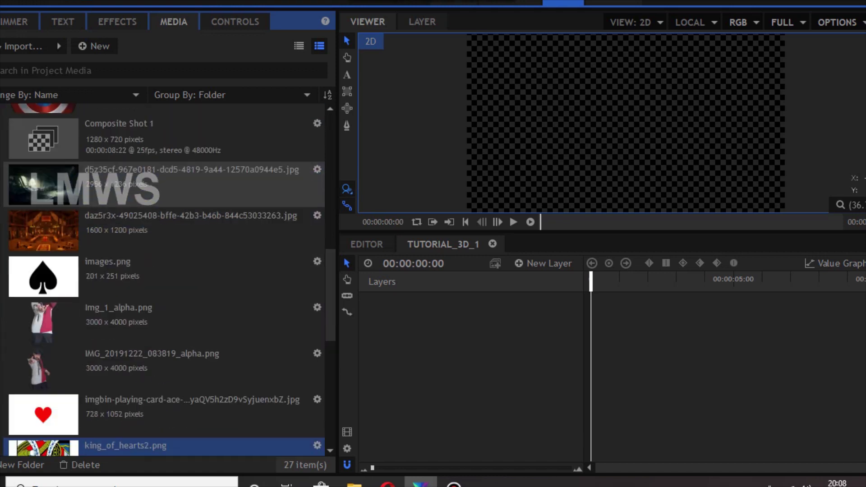
scroll(163, 233, up, 10)
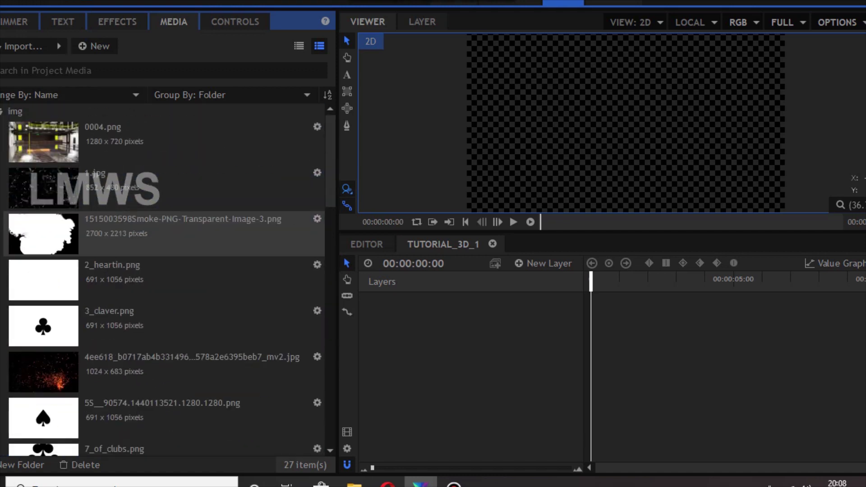
scroll(162, 333, down, 6)
click(162, 383)
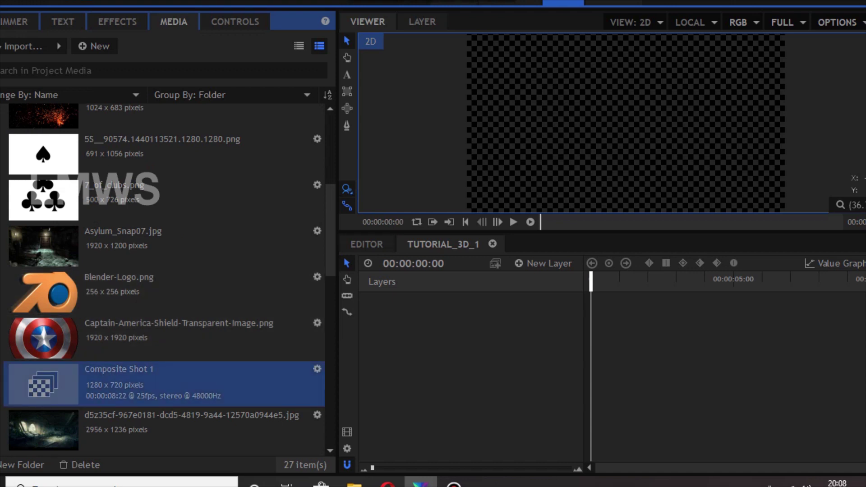
double_click(162, 384)
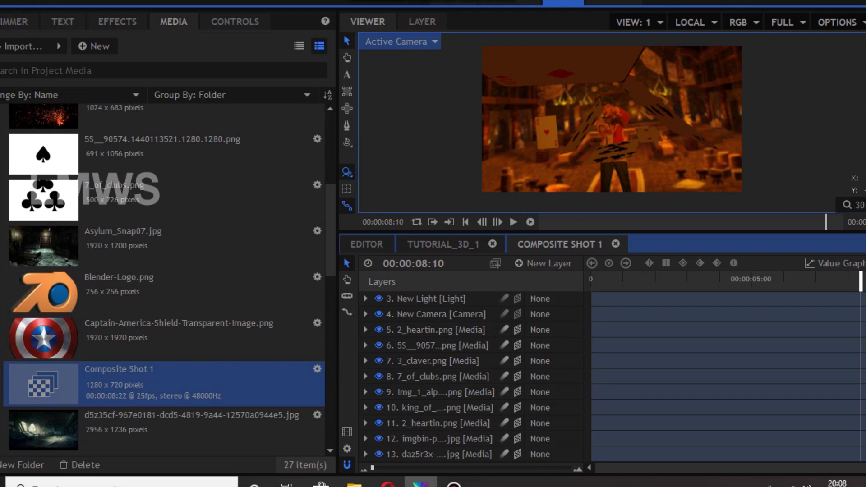
- Examine the card, light and camera layers in the Composite Shot 1 timeline
click(446, 439)
scroll(469, 379, up, 1)
click(427, 331)
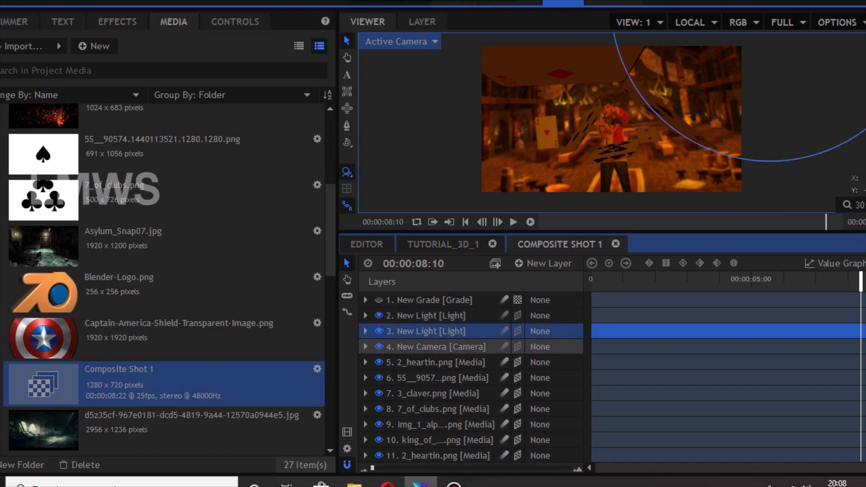
click(437, 347)
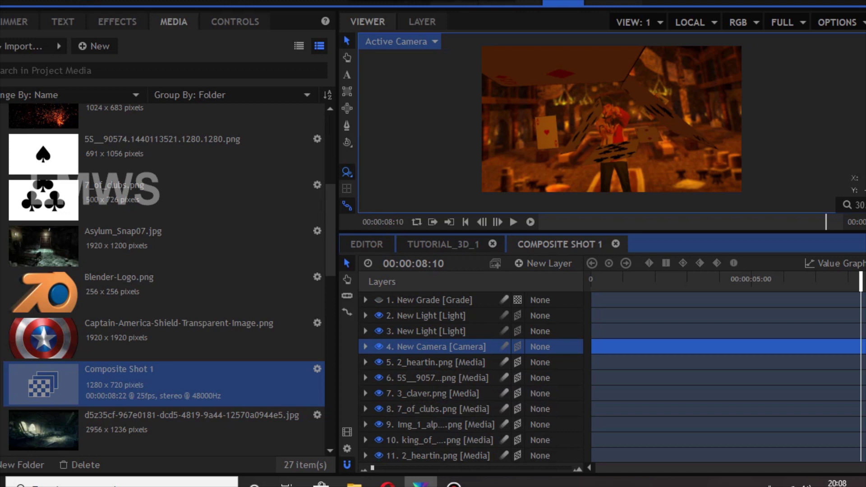
- Return to the tutorial_3d_1 timeline and add Img_1_alpha.png from the project media as a layer
click(442, 244)
scroll(181, 169, up, 5)
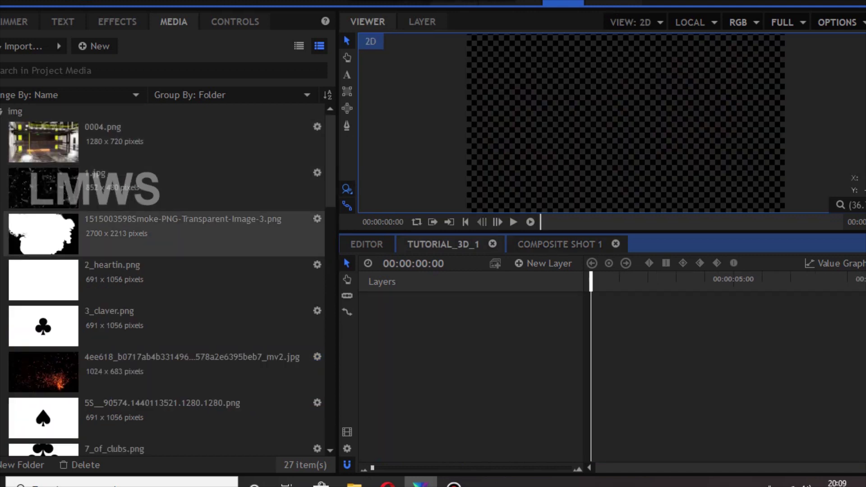
scroll(164, 271, down, 4)
click(164, 304)
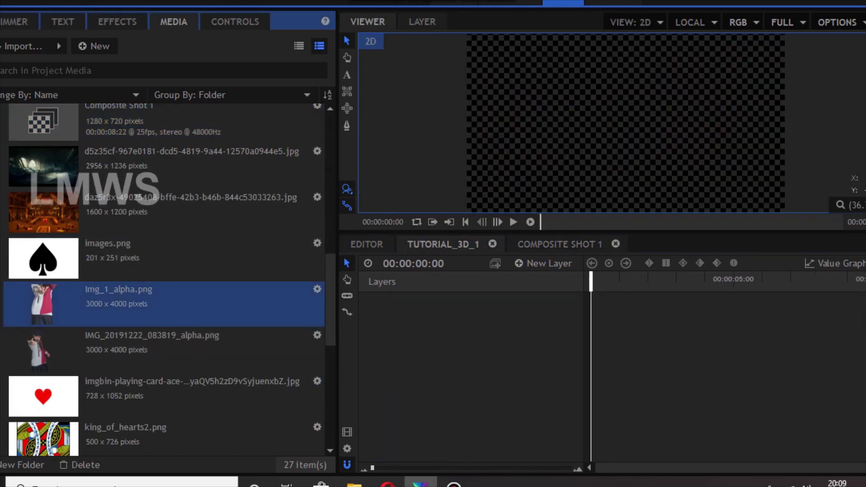
drag(164, 304, 456, 325)
scroll(564, 153, down, 3)
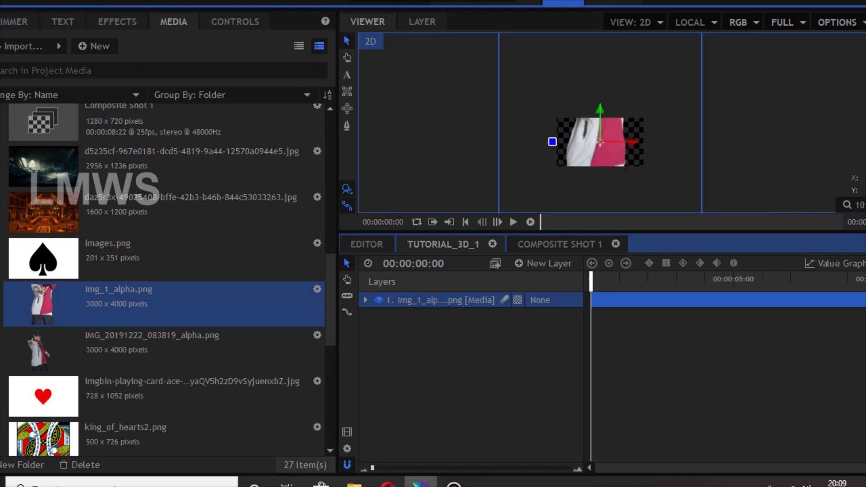
- Set the Img_1_alpha.png layer's scale to 17% so the whole figure fits in the frame
click(235, 22)
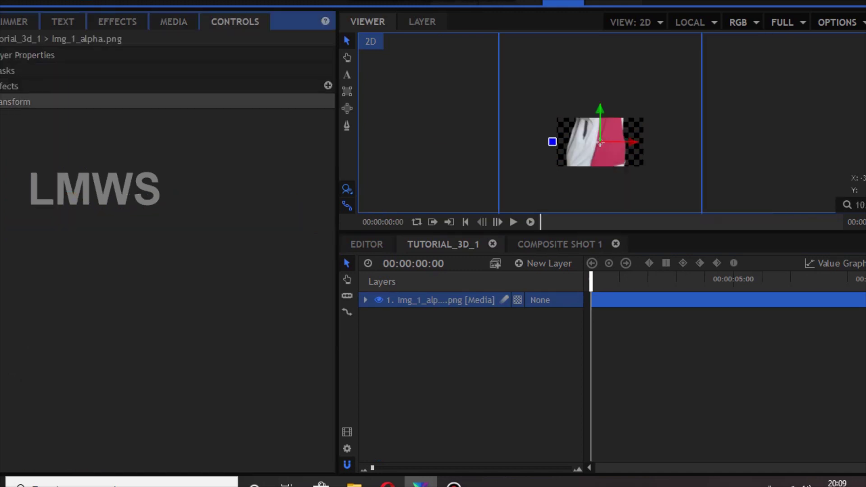
click(108, 102)
drag(281, 163, 227, 164)
scroll(600, 151, up, 2)
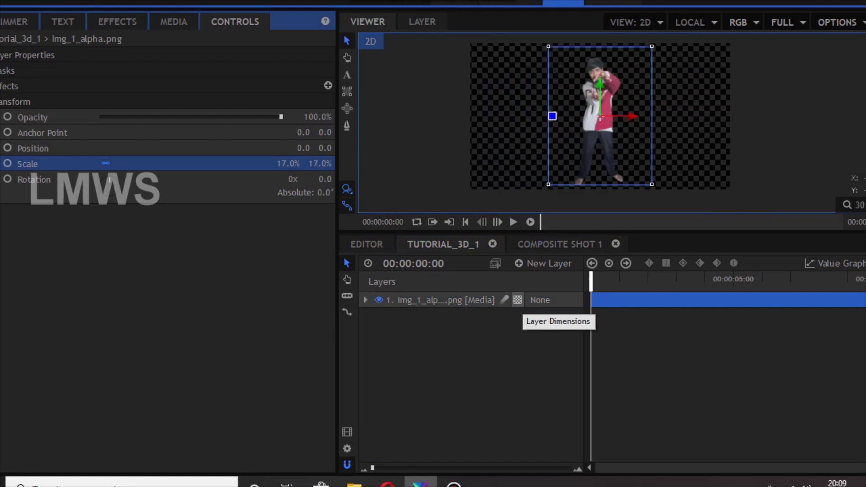
mouse_move(601, 116)
mouse_down()
mouse_move(634, 116)
mouse_move(615, 122)
mouse_up()
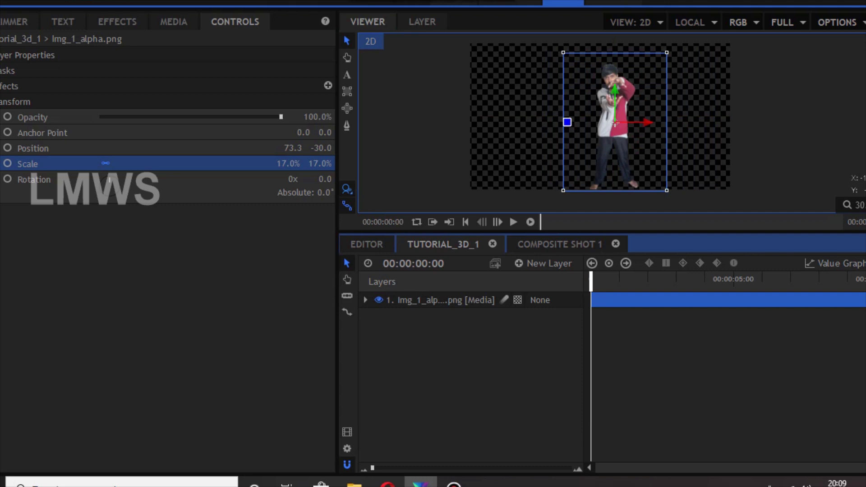
key(ctrl+z)
key(ctrl+z)
- Convert the Img_1_alpha.png layer from 2D to a 3D Plane and add a new camera to the shot
click(518, 300)
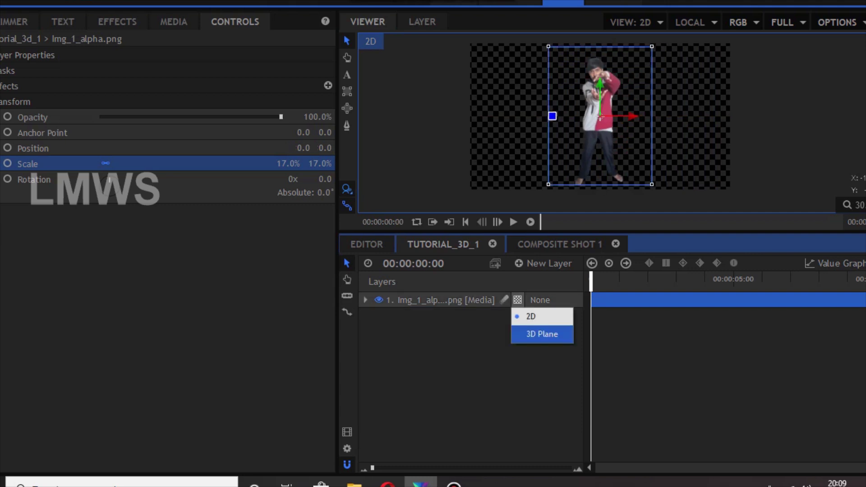
click(542, 334)
click(480, 259)
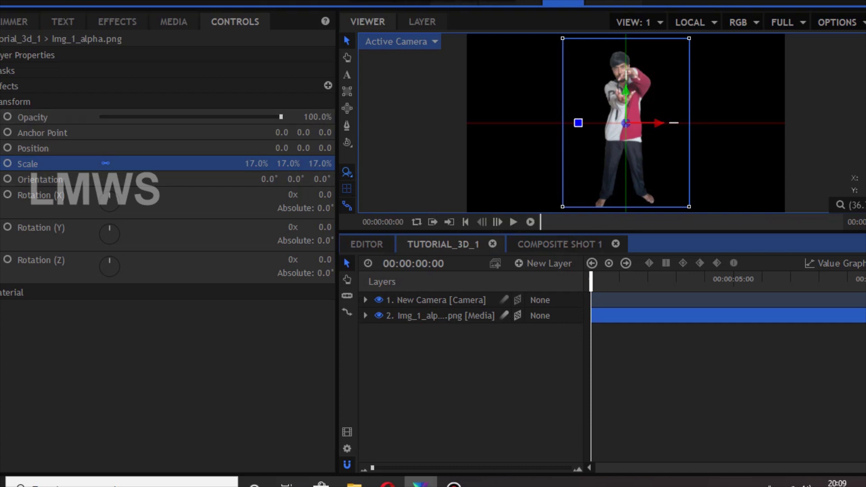
- Split the viewer into two views and try moving the Img_1_alpha.png plane in depth using the Top view
click(633, 22)
click(627, 56)
click(450, 316)
scroll(686, 128, down, 5)
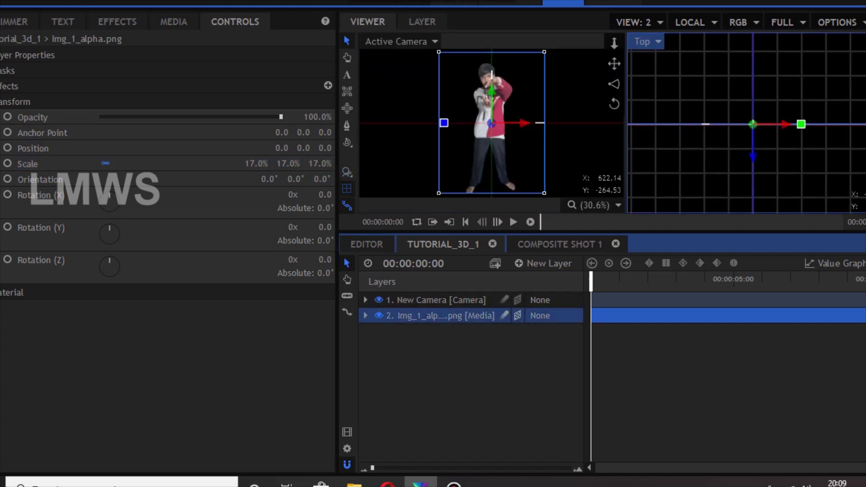
scroll(710, 68, down, 5)
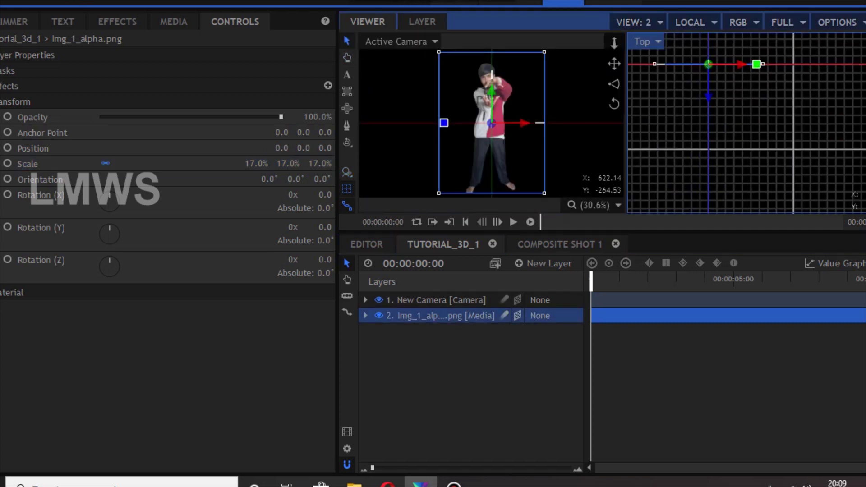
drag(759, 126, 712, 135)
scroll(737, 69, down, 3)
drag(744, 102, 778, 101)
drag(584, 91, 584, 70)
click(419, 374)
- Undo the Img_1_alpha.png plane's moves and return the viewer to a single view
key(ctrl+z)
key(ctrl+z)
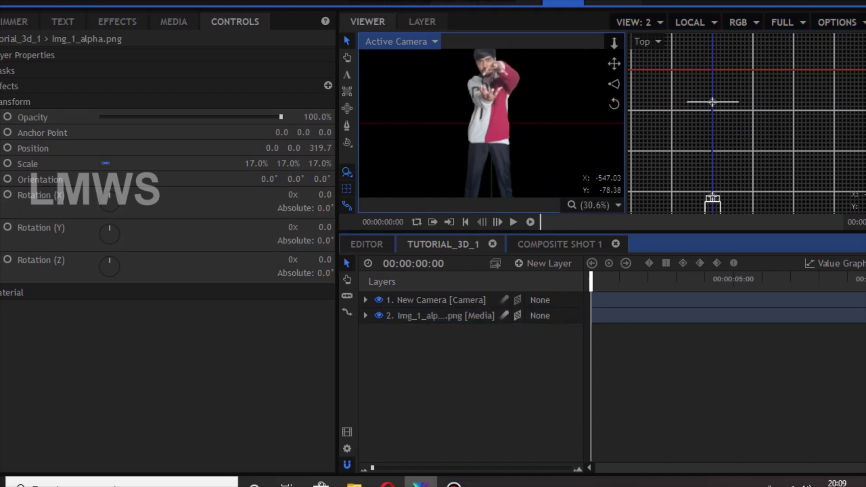
key(ctrl+z)
click(634, 22)
click(624, 39)
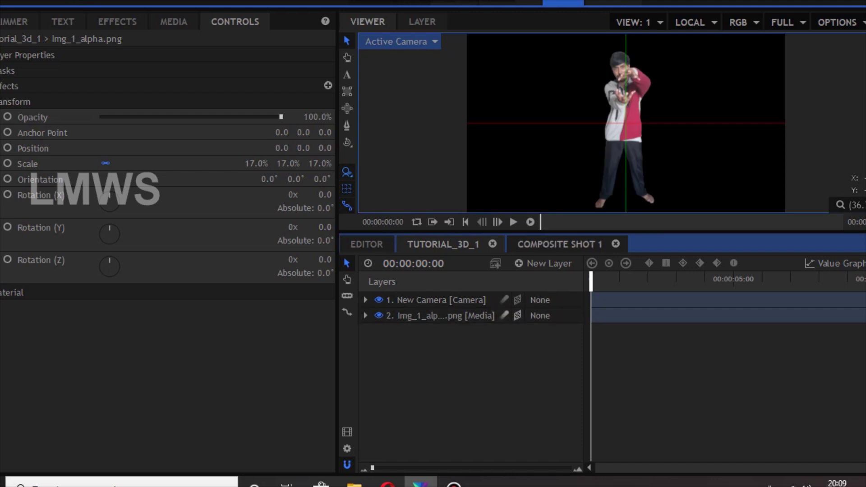
- Examine the figure, card and background media layers in the Composite Shot 1 timeline and how they are placed in 3D
click(559, 245)
click(444, 424)
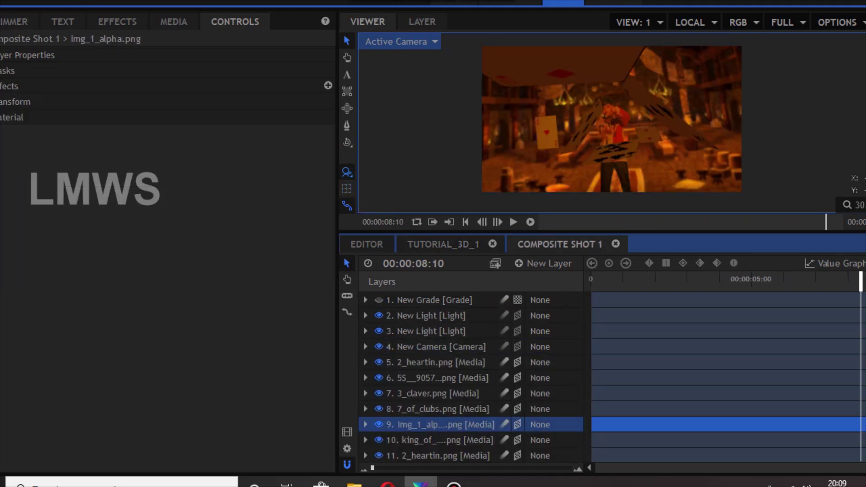
click(442, 393)
click(442, 362)
click(442, 409)
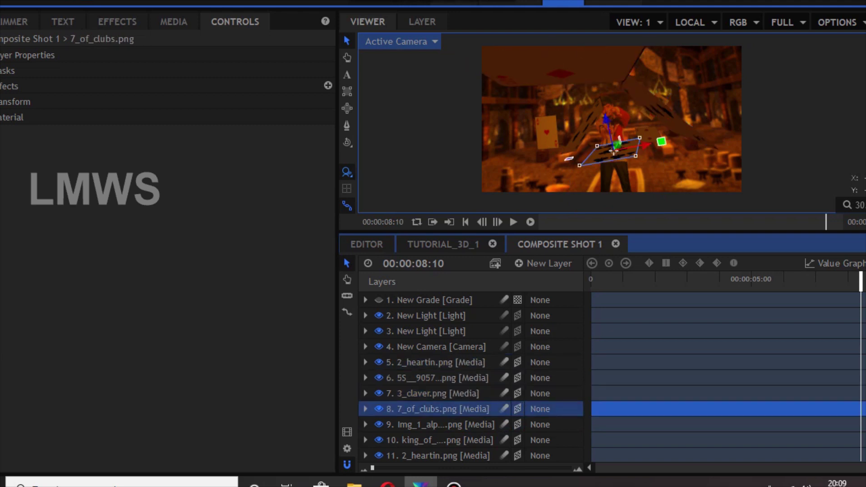
scroll(442, 409, down, 2)
click(426, 454)
right_click(426, 454)
click(413, 376)
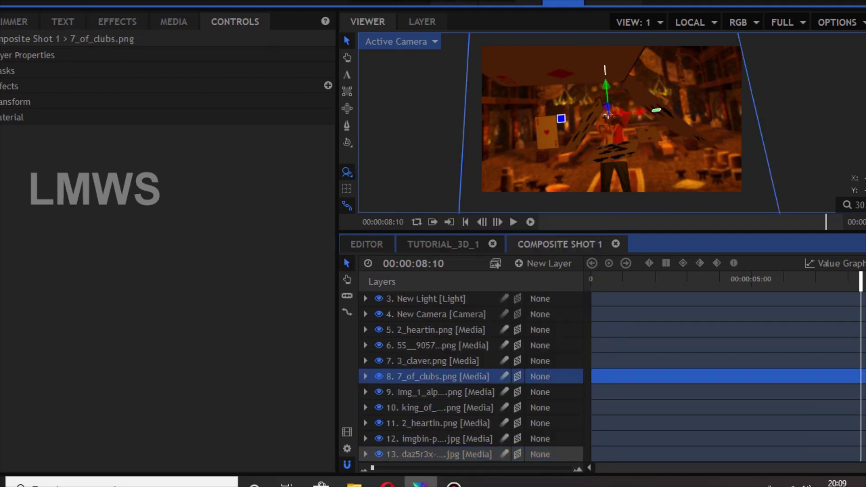
scroll(433, 439, up, 2)
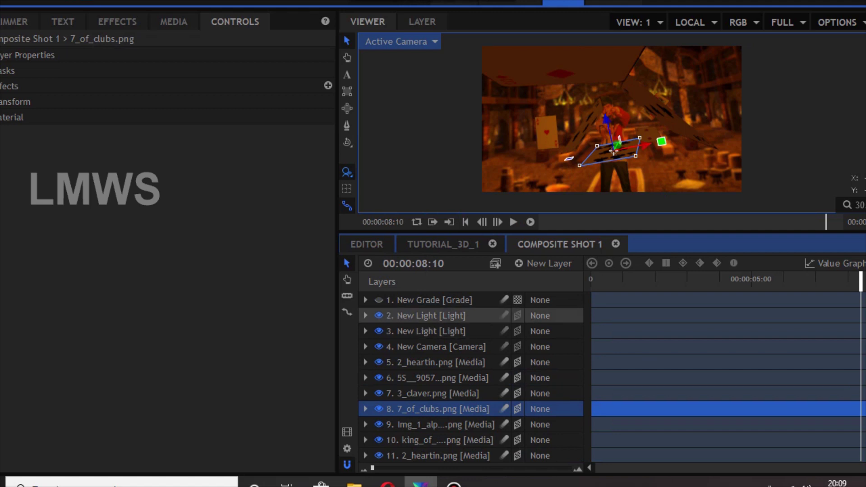
- Close the Composite Shot 1 timeline and check the dimension setting of the Img_1_alpha.png layer in tutorial_3d_1
click(433, 346)
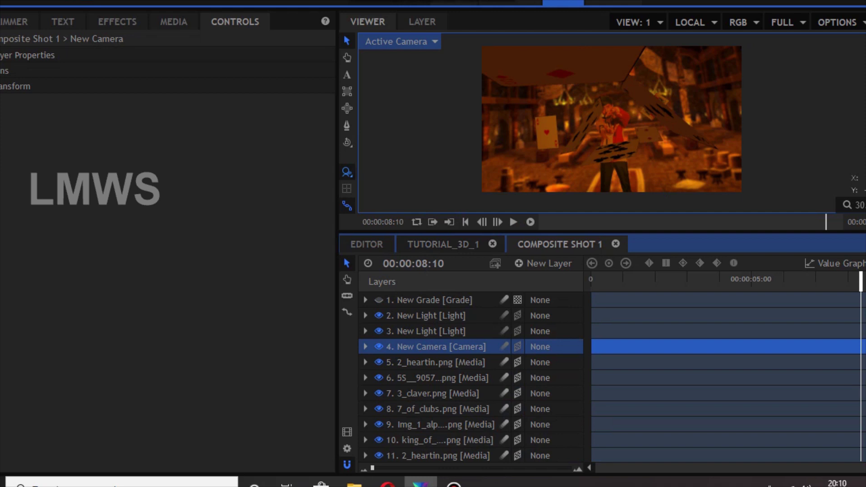
click(443, 244)
click(615, 244)
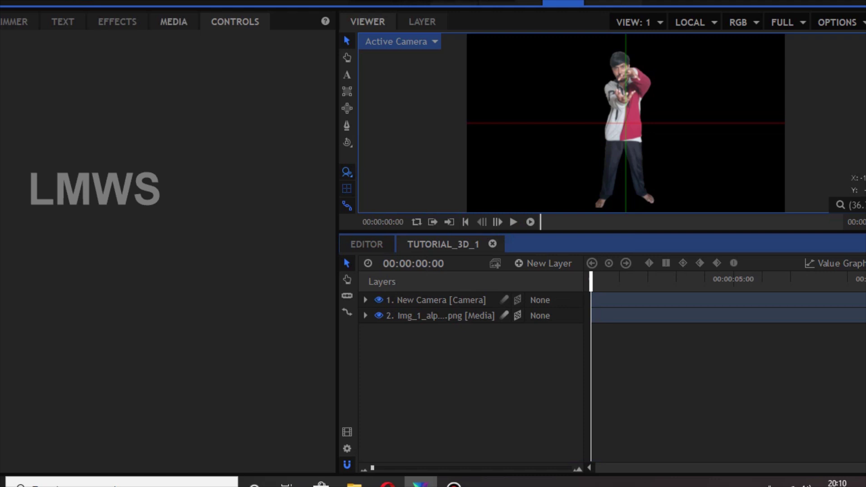
click(445, 316)
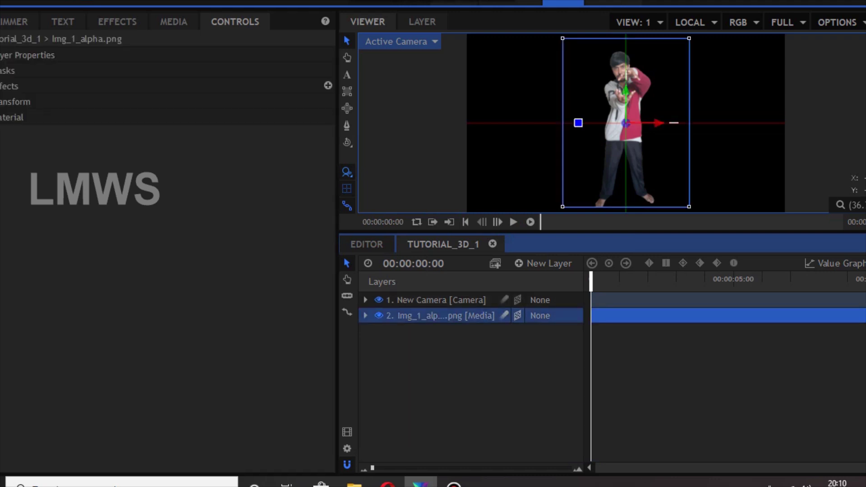
click(517, 316)
click(542, 349)
click(532, 383)
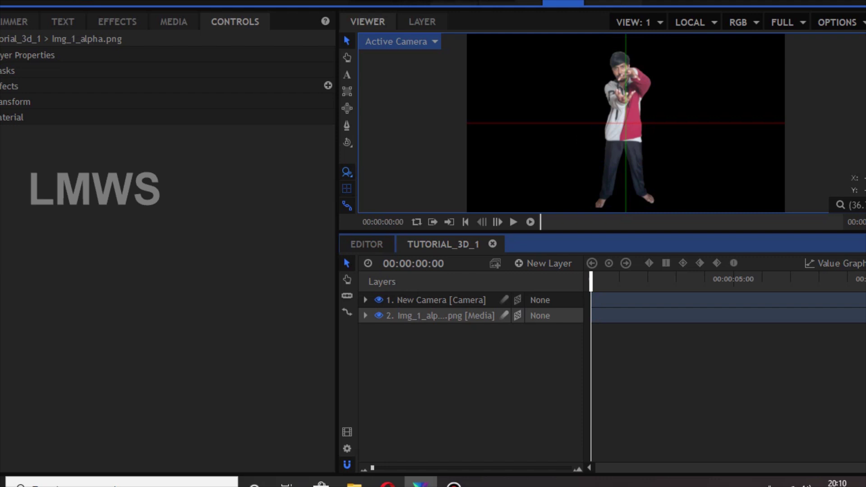
- Split the viewer into two views and move the new camera slightly back from the figure in the Top view
click(441, 300)
click(636, 22)
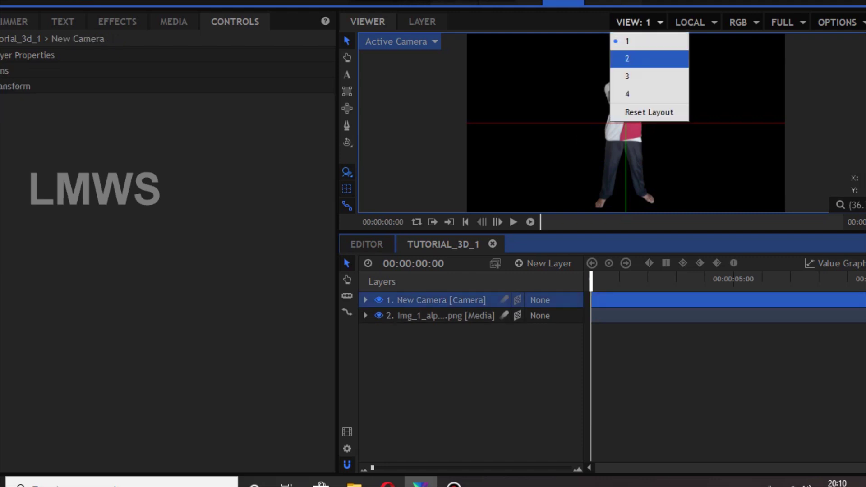
click(636, 57)
scroll(686, 108, down, 4)
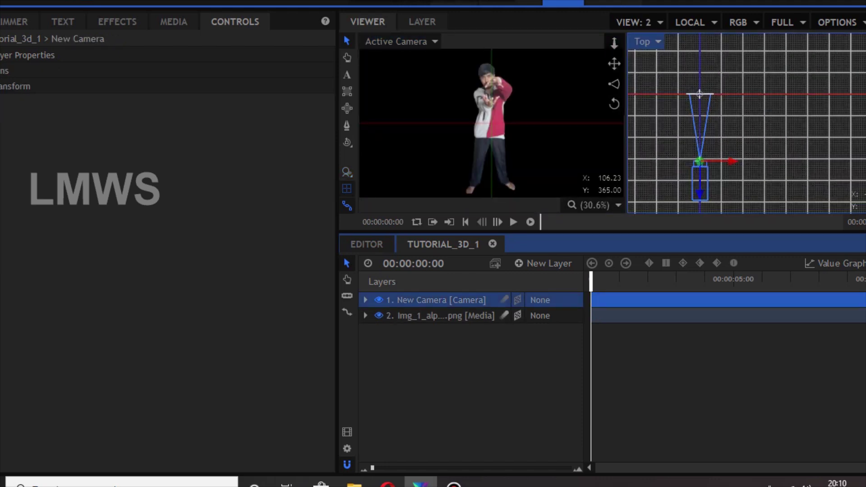
drag(694, 170, 694, 175)
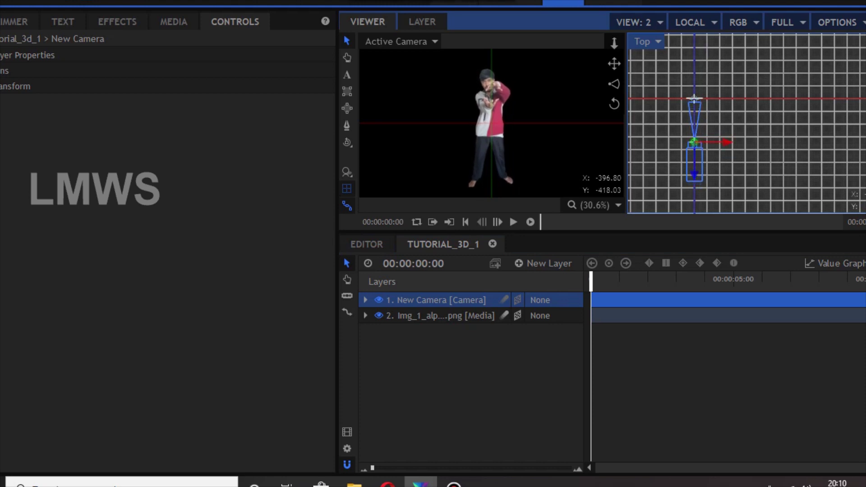
click(417, 365)
- Add the daz5r3x tavern image as the bottom layer of tutorial_3d_1 and convert it to a 3D Plane
click(173, 21)
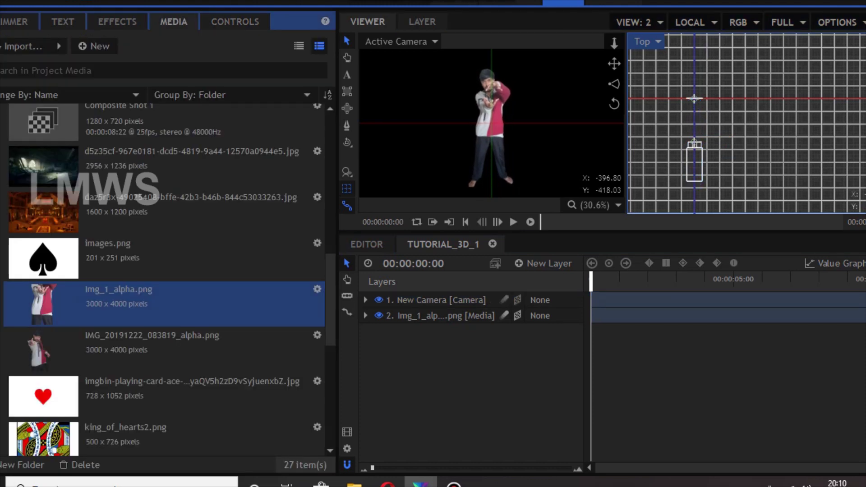
click(137, 211)
drag(138, 211, 424, 328)
click(517, 331)
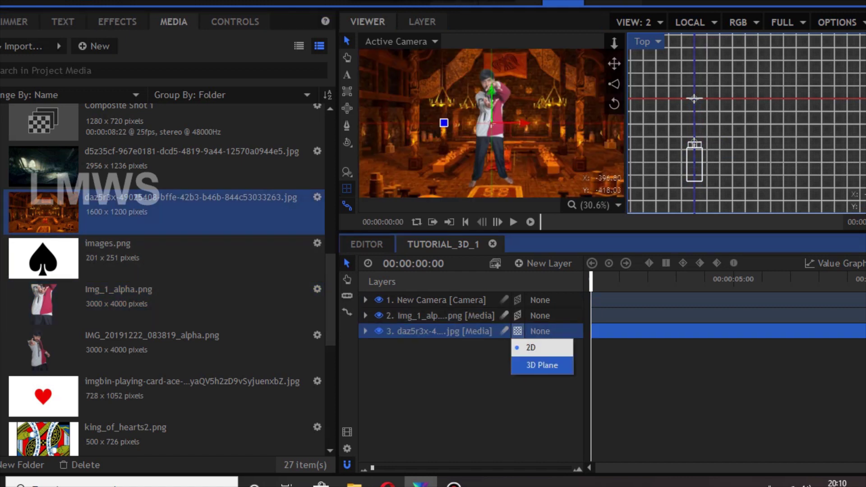
click(538, 365)
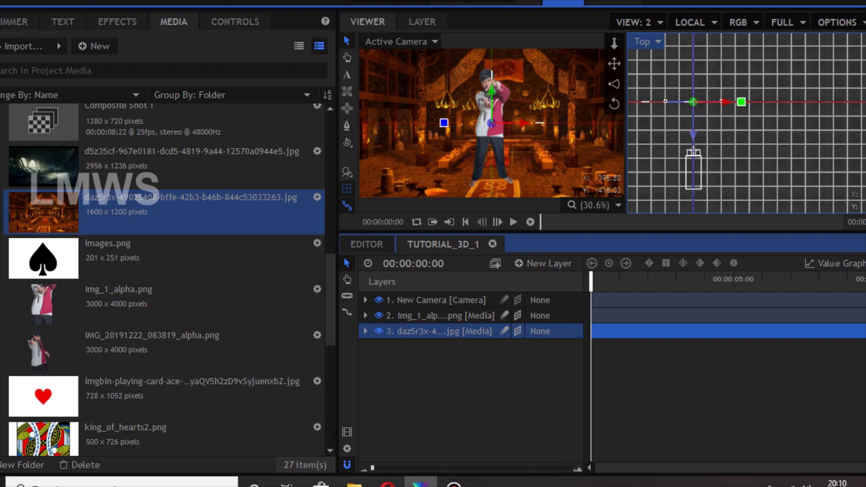
- Move the tavern background plane back in depth to Z -1992.2 and set its scale to 275%
drag(693, 134, 693, 73)
scroll(693, 115, down, 1)
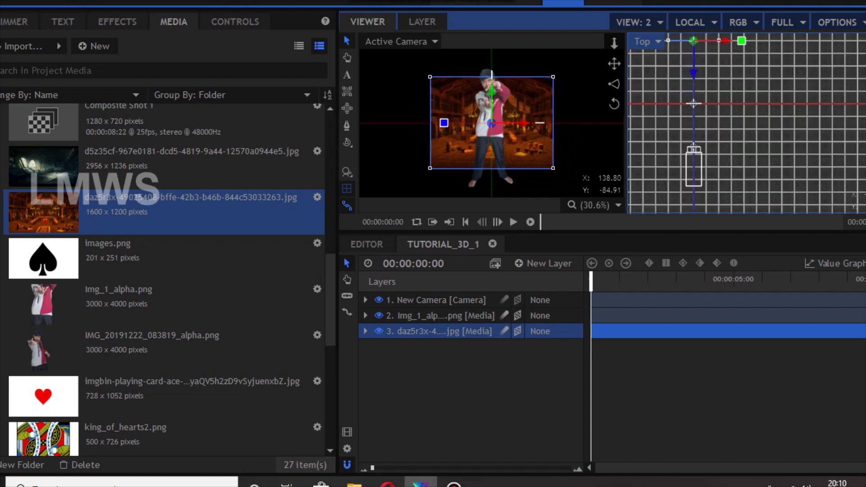
scroll(512, 130, down, 1)
click(235, 22)
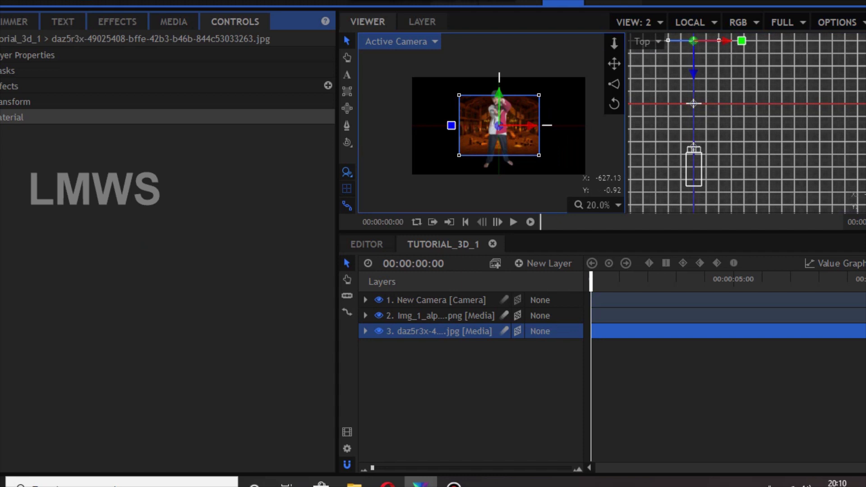
click(15, 102)
click(453, 484)
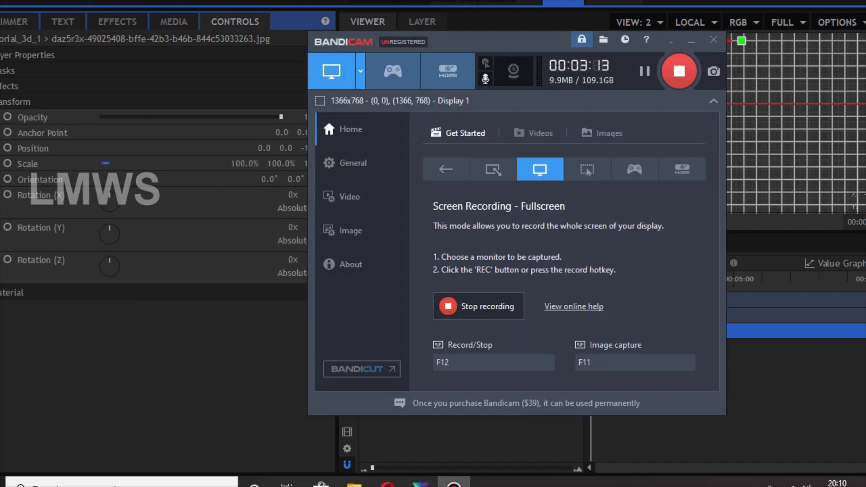
click(454, 483)
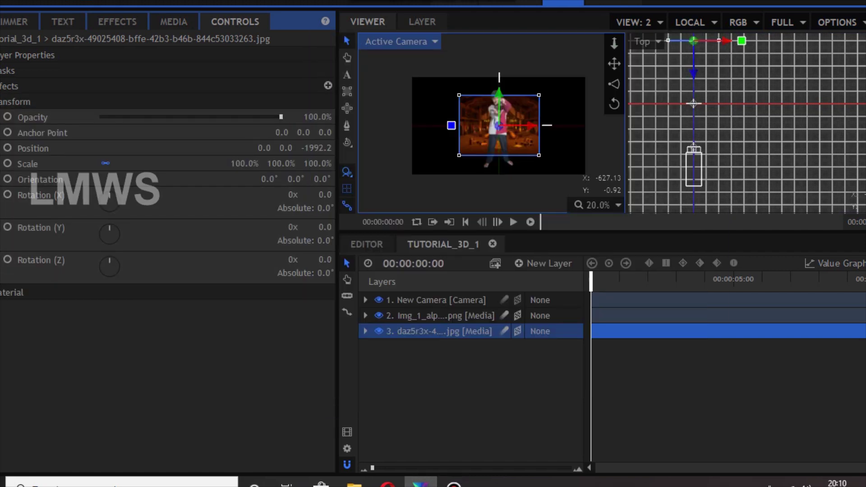
drag(245, 164, 323, 164)
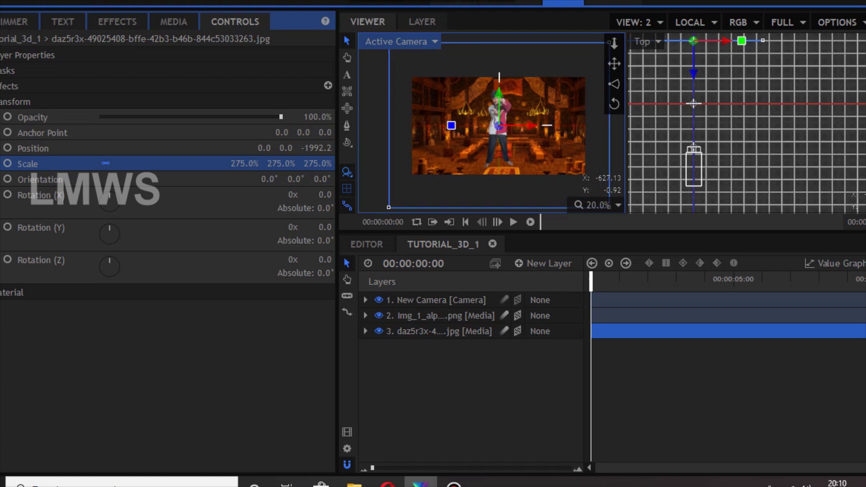
- Move the Img_1_alpha.png plane back towards the background and lower it in the frame
click(445, 315)
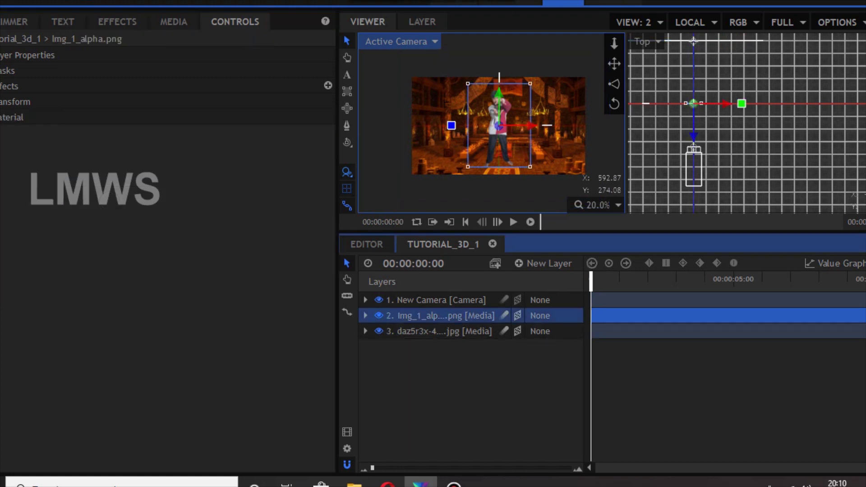
drag(693, 103, 693, 68)
drag(515, 147, 526, 163)
key(ctrl+z)
drag(502, 97, 502, 113)
- Try other depth positions for the camera and the Img_1_alpha.png plane, and undo the sideways camera move
click(694, 162)
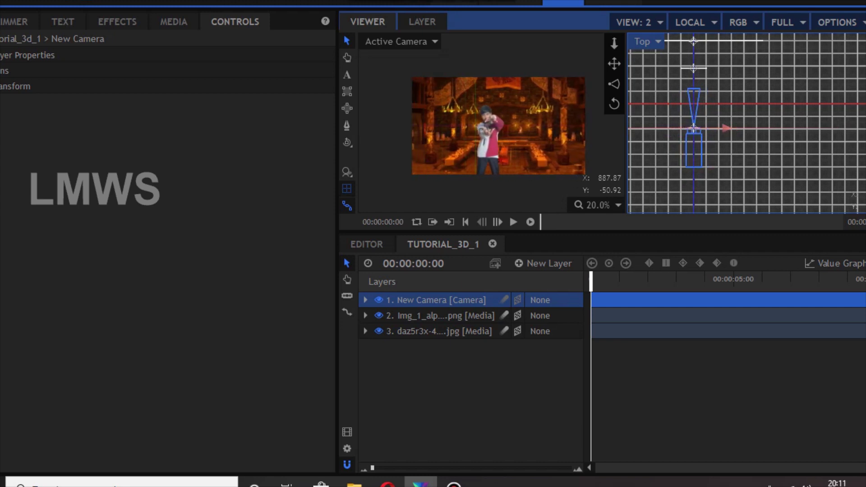
click(445, 316)
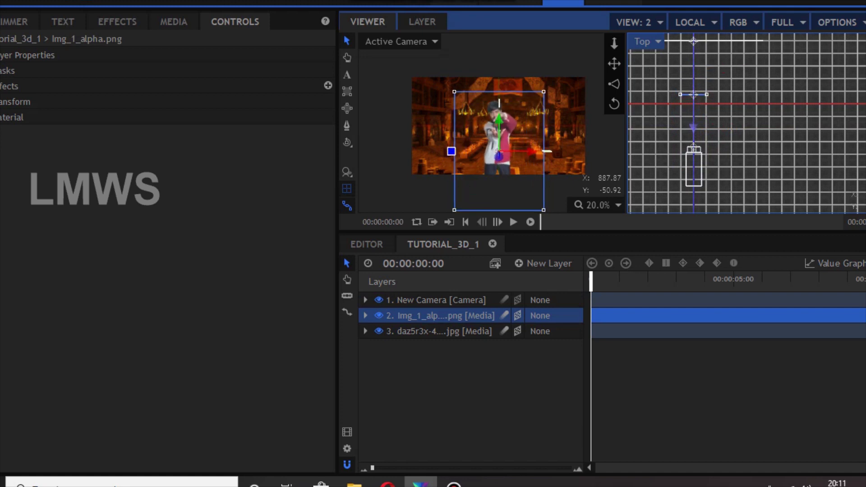
click(693, 166)
click(693, 151)
mouse_move(725, 147)
mouse_down()
mouse_move(745, 147)
mouse_move(719, 147)
mouse_move(731, 147)
mouse_up()
key(ctrl+z)
key(ctrl+z)
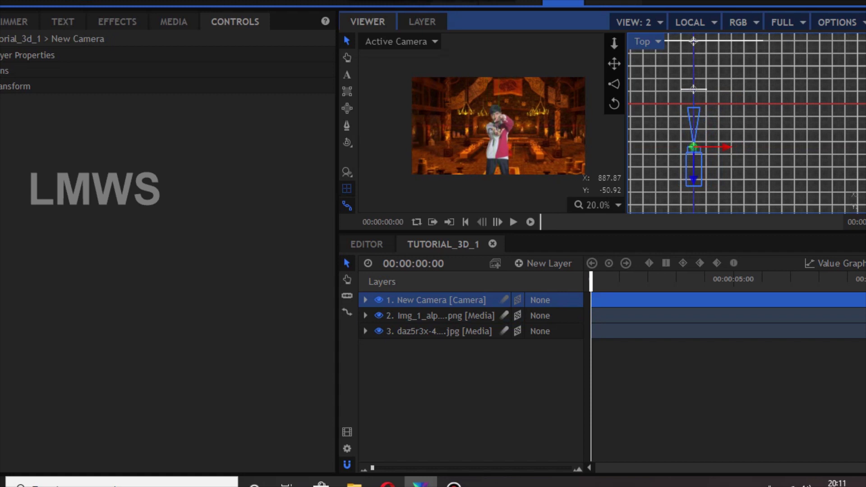
- Place the Img_1_alpha.png plane further back in depth and bring the camera closer to it in the Top view
mouse_move(693, 186)
mouse_down()
mouse_move(693, 195)
mouse_move(693, 183)
mouse_up()
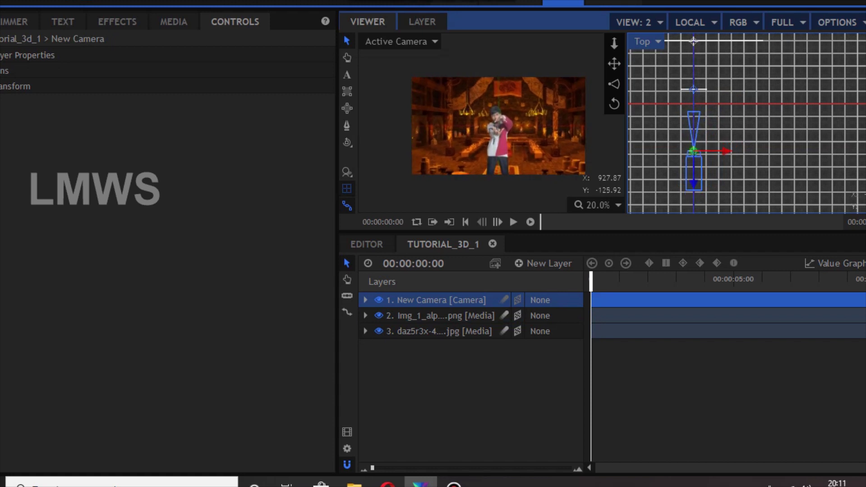
click(694, 90)
drag(693, 123, 693, 111)
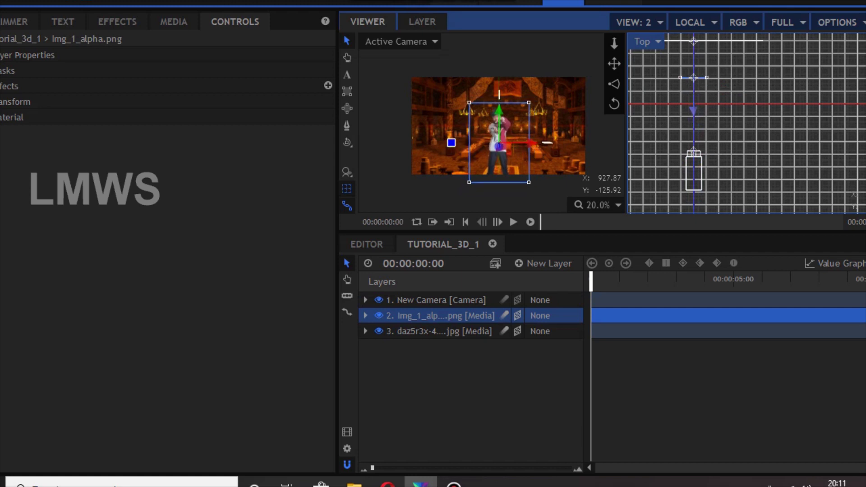
click(518, 384)
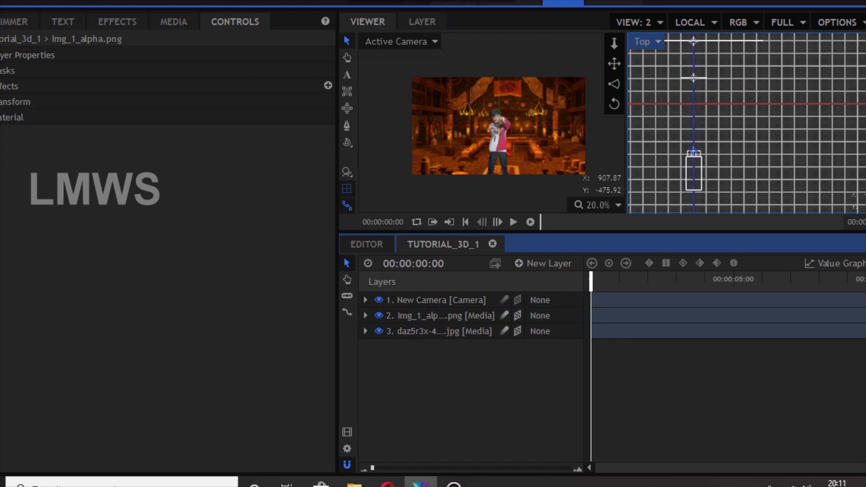
click(693, 153)
mouse_move(694, 172)
mouse_down()
mouse_move(694, 119)
mouse_move(693, 162)
mouse_up()
click(632, 384)
- Add the images.png ace of spades above the Img_1_alpha.png layer and convert it to a 3D Plane
click(174, 21)
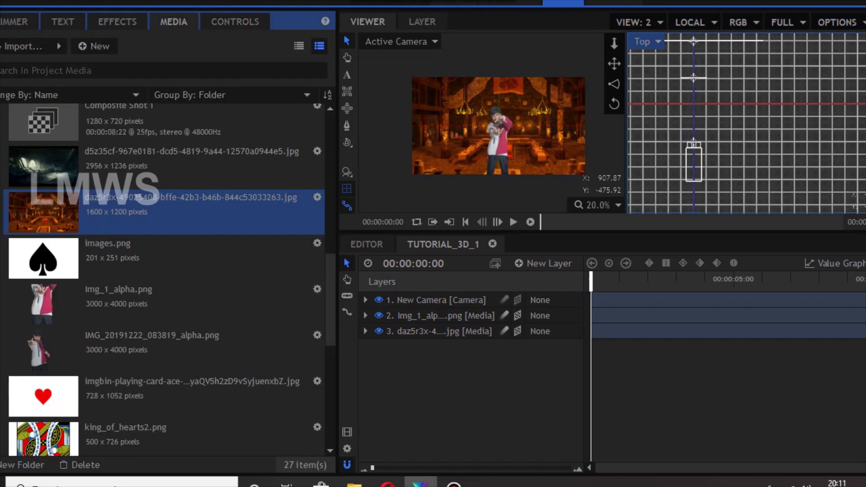
drag(108, 258, 451, 323)
click(539, 315)
click(518, 316)
click(517, 315)
click(550, 350)
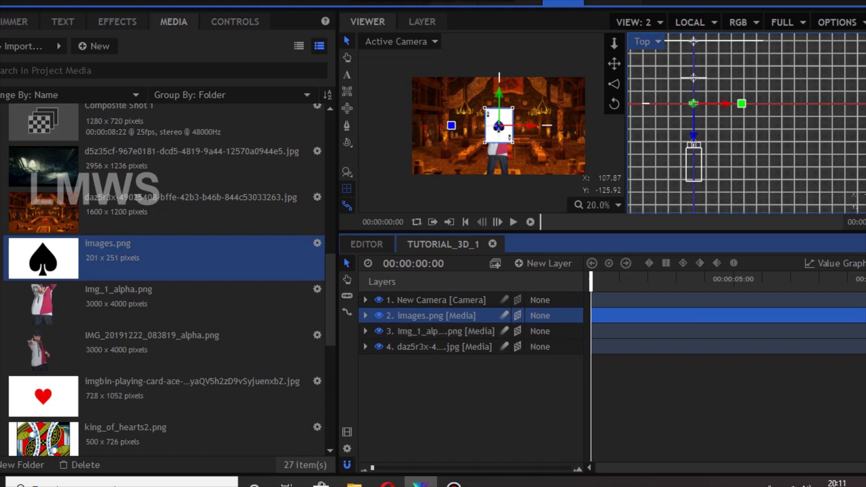
- Split the viewer into three views and shrink the images.png card to 71.3% scale in the Front view
scroll(505, 150, up, 1)
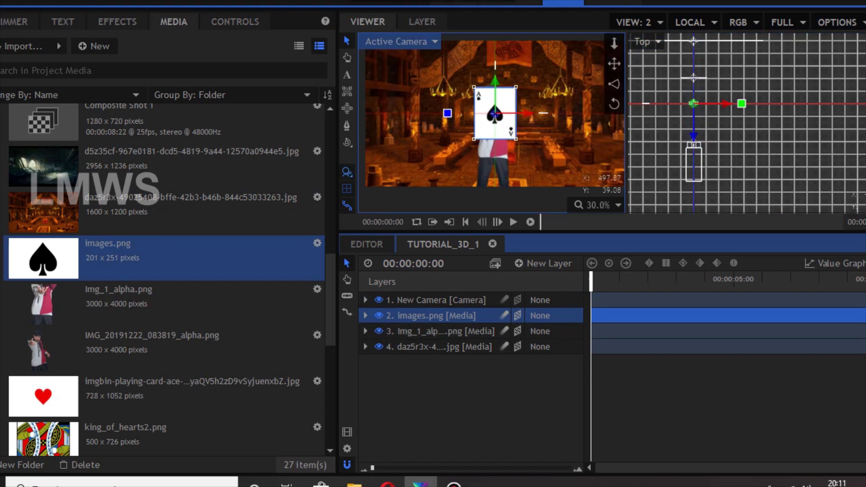
click(636, 22)
click(624, 73)
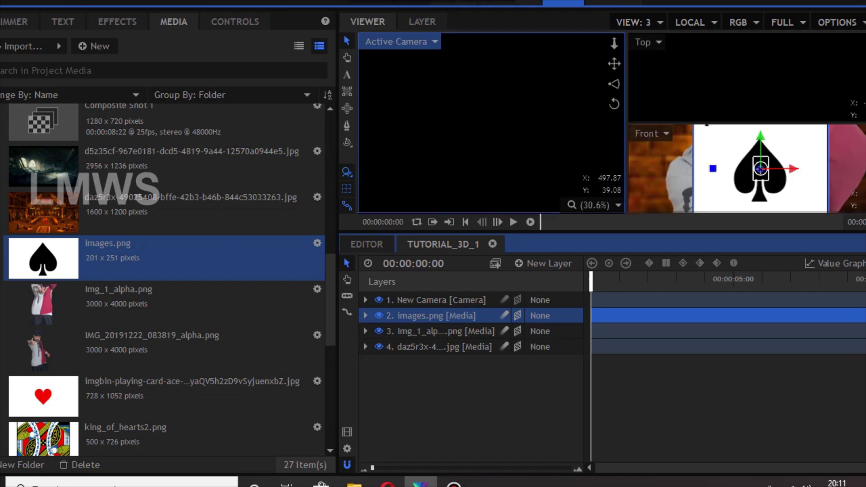
scroll(703, 165, down, 6)
scroll(720, 206, up, 2)
drag(739, 192, 733, 182)
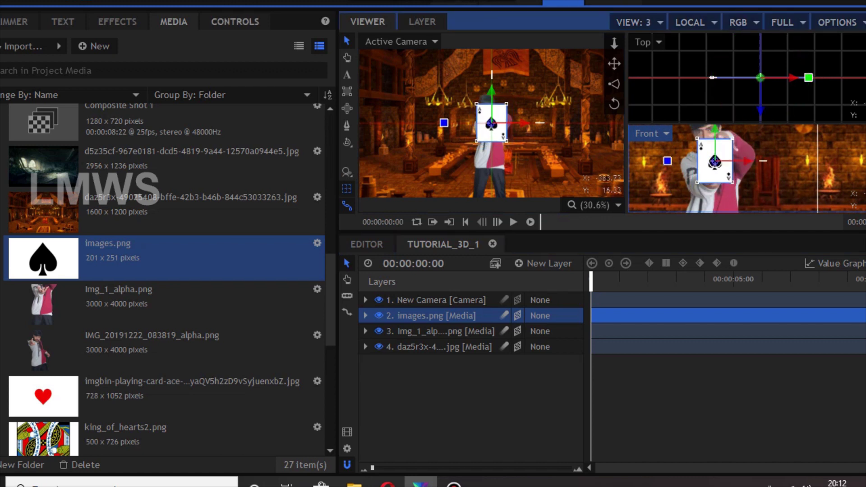
- Rotate the images.png card to X 83°, Y 49°, Z 65° with orientation 24.6°, 0°, 72.8°, and move it to position 54.0, 84.5, 53.1
click(234, 22)
click(13, 101)
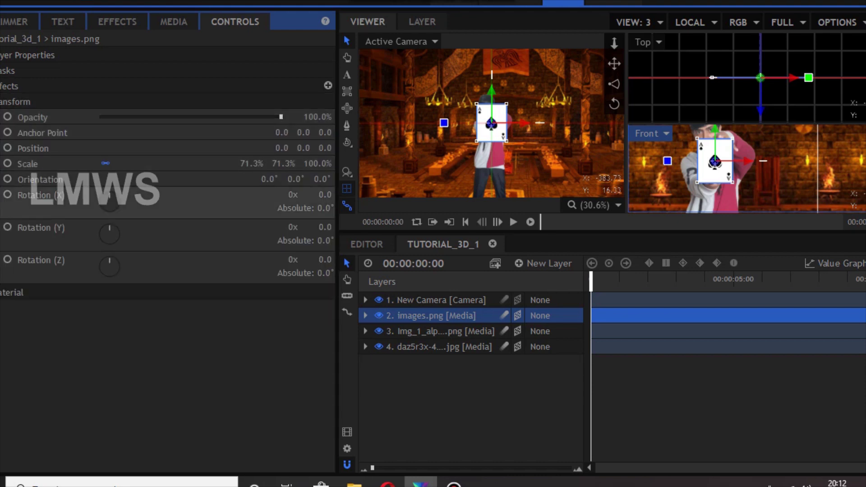
drag(109, 230, 120, 200)
drag(110, 262, 121, 261)
drag(519, 90, 532, 145)
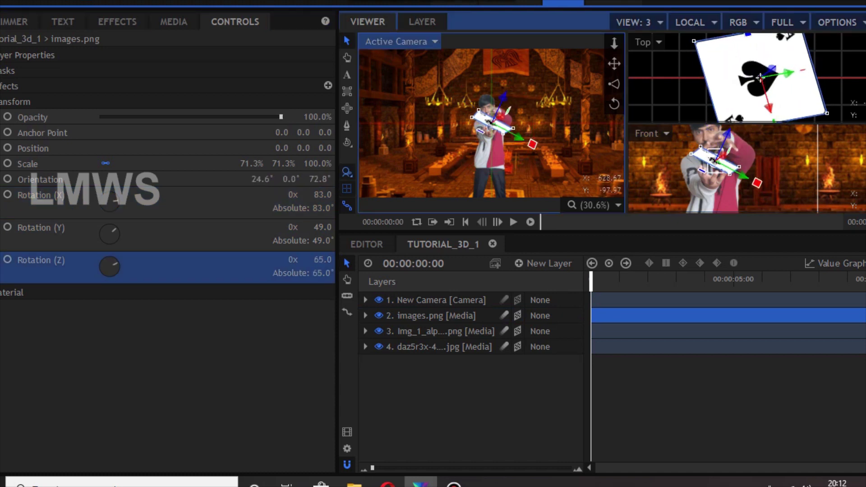
mouse_move(724, 153)
mouse_down()
mouse_move(730, 149)
mouse_move(715, 161)
mouse_up()
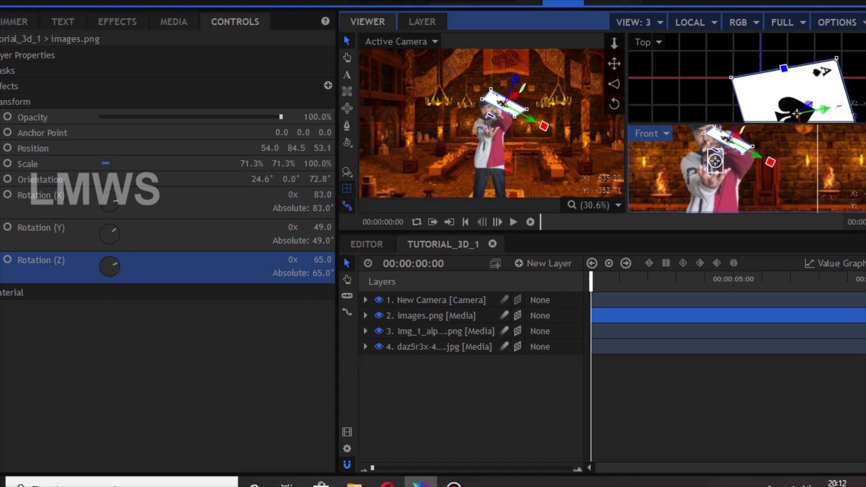
scroll(675, 53, down, 1)
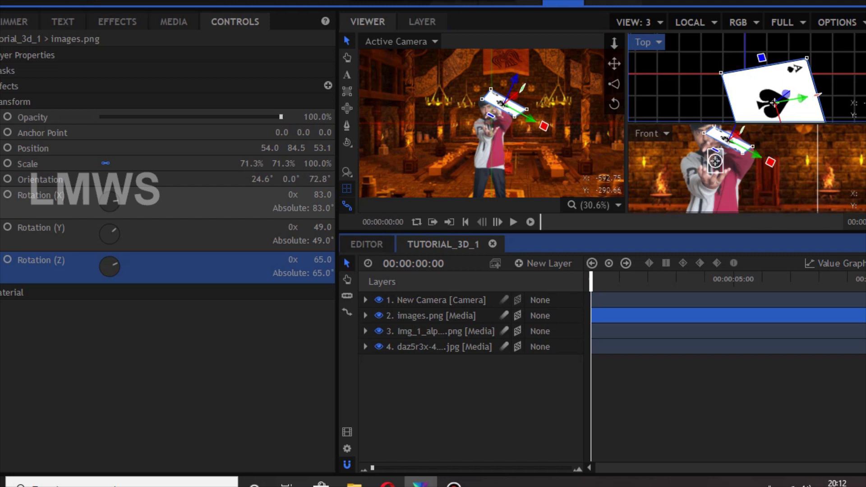
- Add king_of_hearts2.png between the images.png and Img_1_alpha.png layers and convert it to a 3D Plane
click(174, 21)
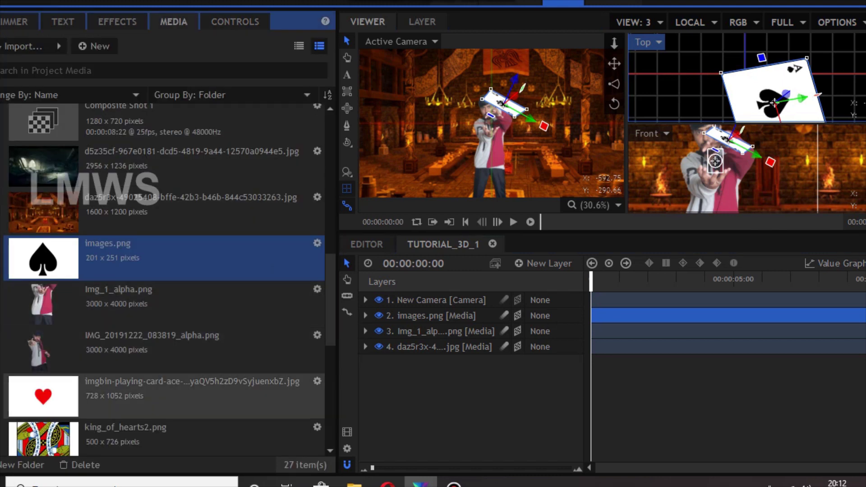
scroll(173, 359, down, 2)
scroll(173, 265, up, 1)
drag(173, 311, 455, 326)
click(517, 331)
click(542, 365)
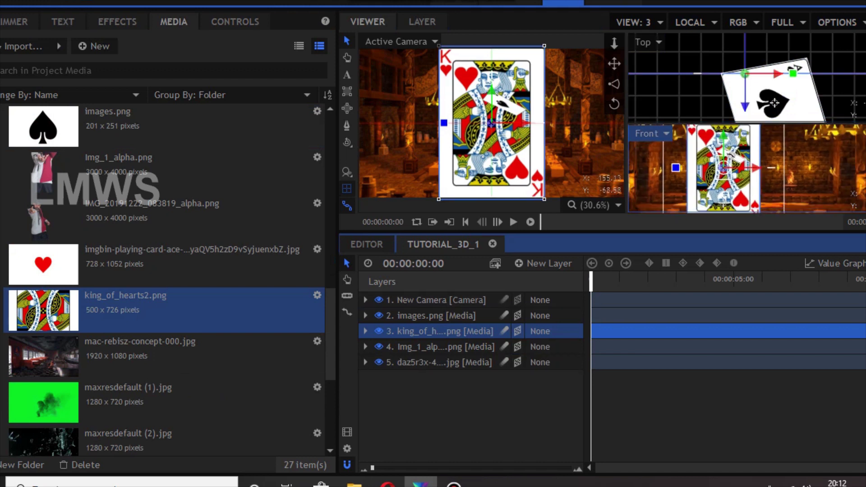
scroll(740, 165, down, 4)
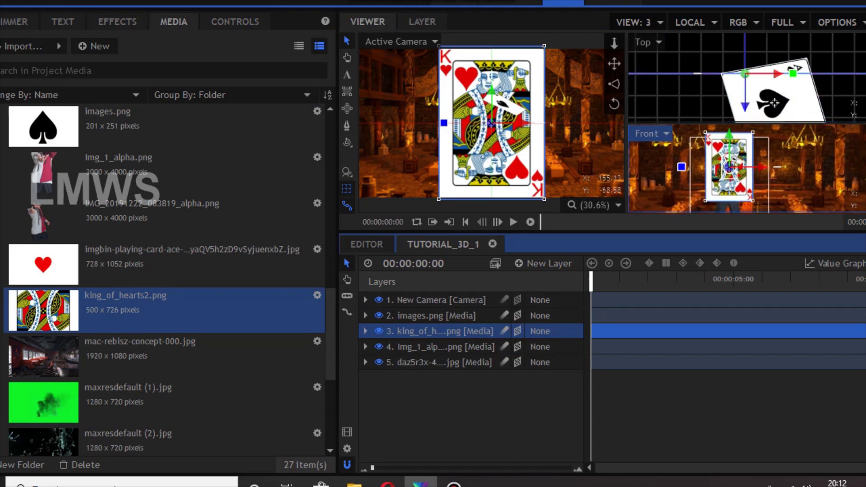
scroll(711, 184, down, 1)
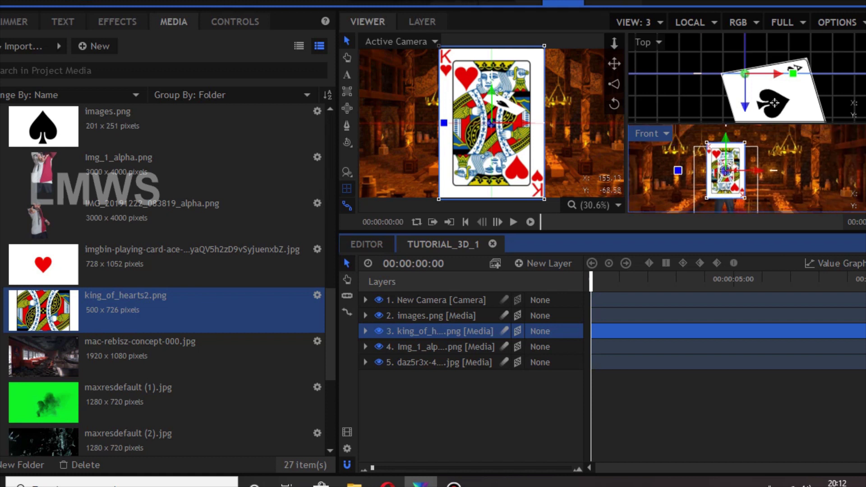
- Tilt the king_of_hearts2.png card on all three axes and place it in front of and to the left of the figure
scroll(709, 67, down, 2)
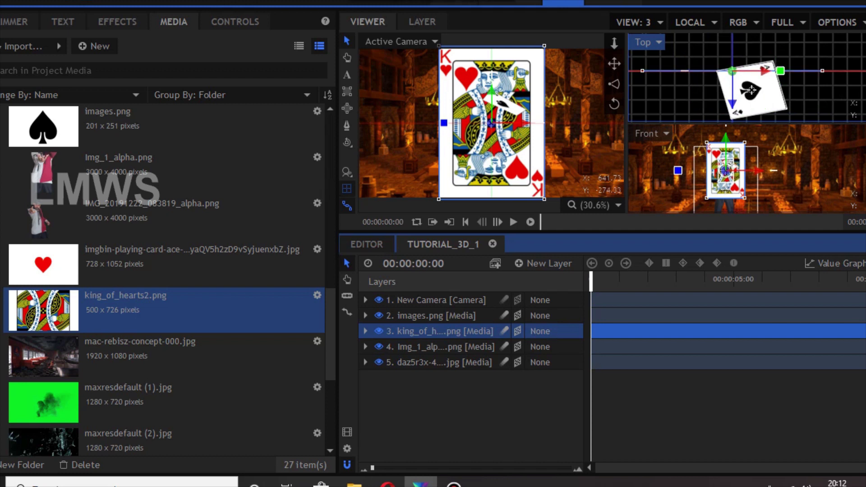
drag(780, 70, 773, 95)
drag(454, 122, 476, 95)
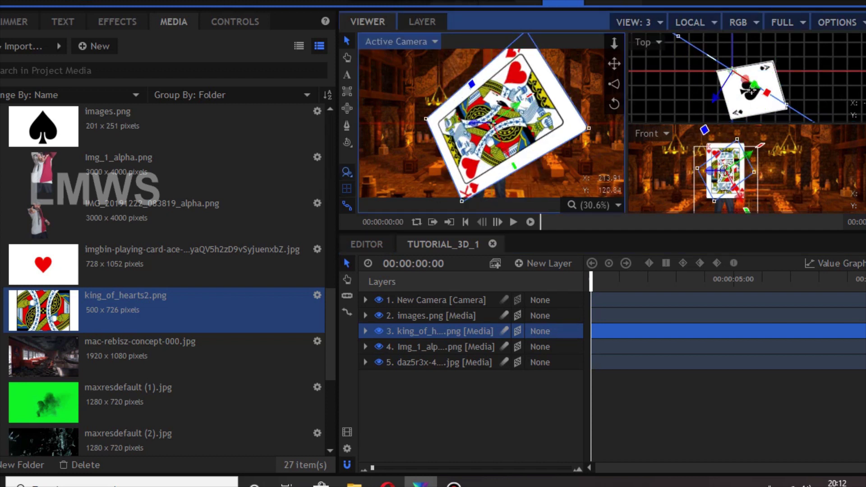
drag(530, 96, 575, 167)
drag(511, 111, 477, 128)
- Reduce the viewer to two views and pull the New Camera slightly back along Z in the Top view
click(634, 22)
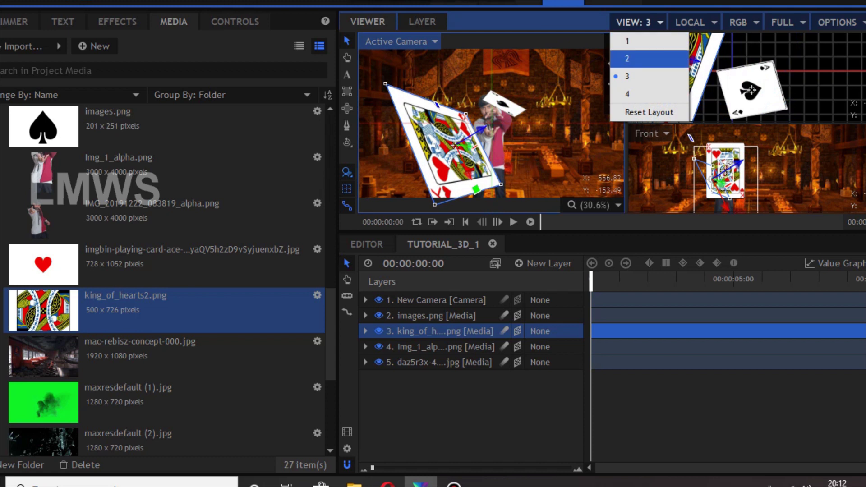
click(627, 57)
click(694, 163)
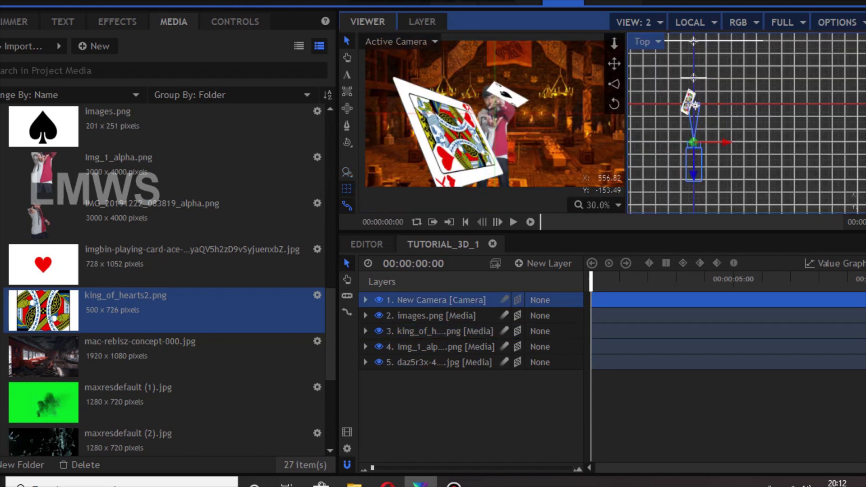
drag(693, 174, 693, 148)
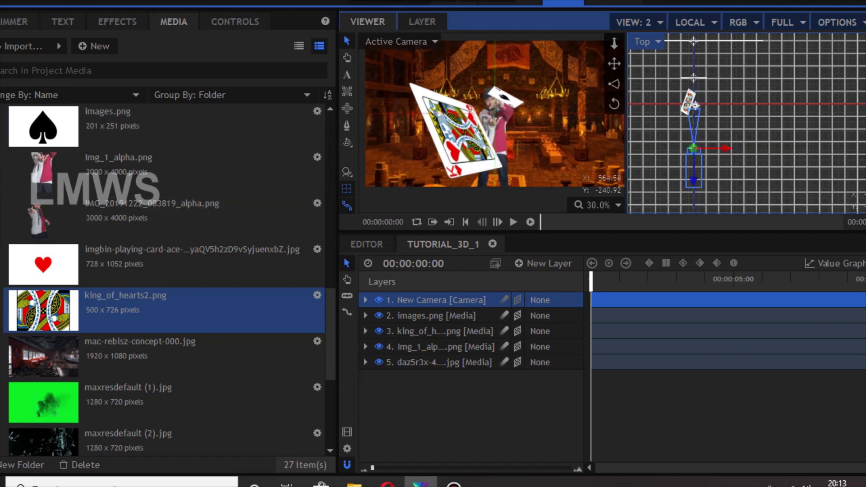
- Add the imgbin-playing-card-ace ace of hearts image between the king_of_hearts2.png and Img_1_alpha.png layers and convert it to a 3D Plane
click(235, 21)
click(173, 22)
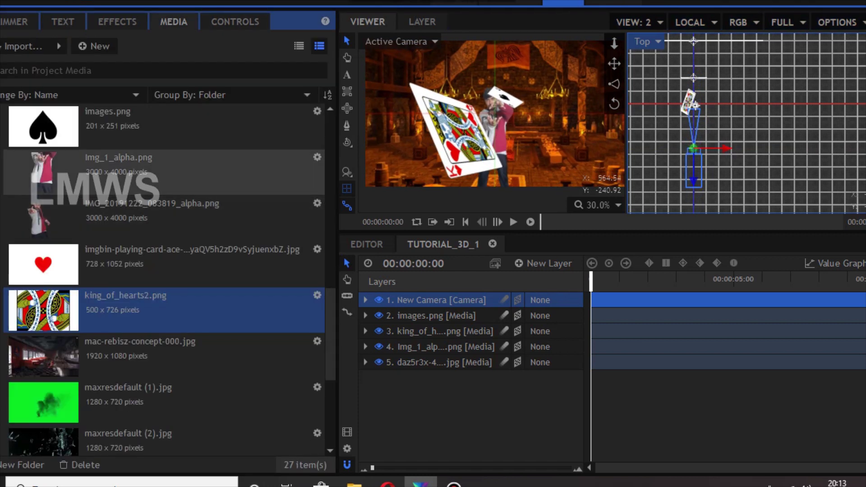
drag(162, 265, 444, 339)
click(518, 346)
click(539, 378)
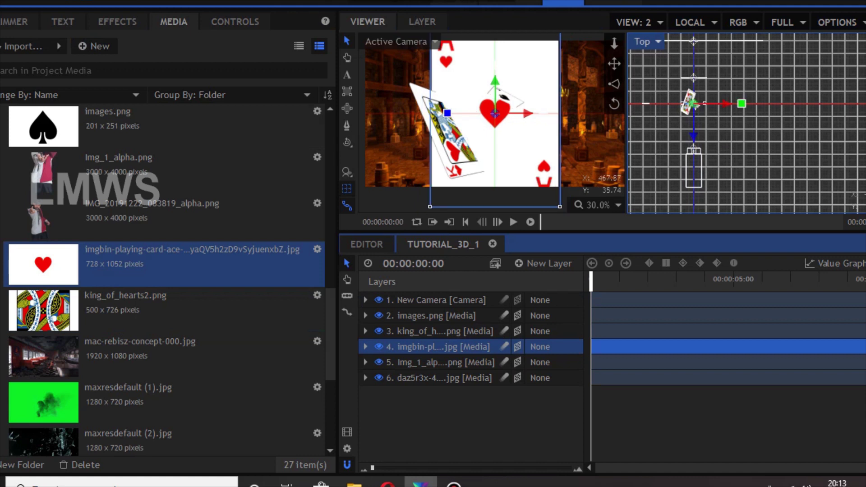
- Show the Right view in the second pane and scale the ace of hearts card down to 57.0%
click(645, 41)
click(649, 145)
scroll(683, 90, down, 8)
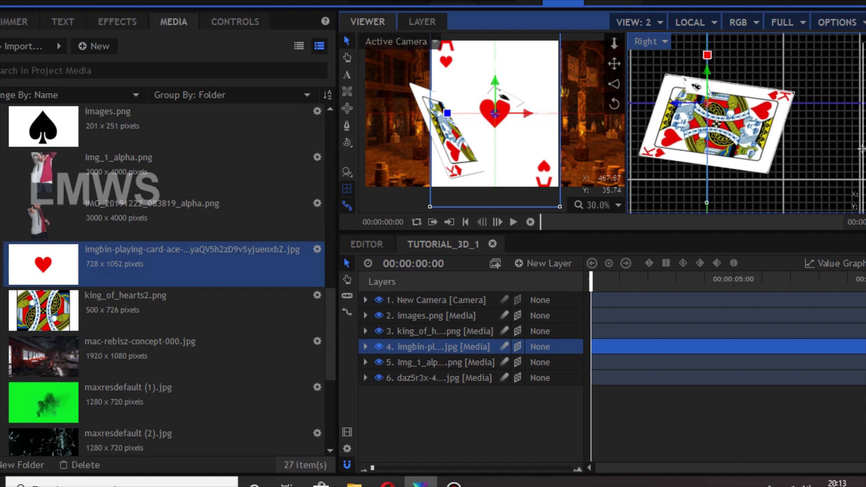
click(235, 21)
click(15, 102)
drag(256, 163, 225, 163)
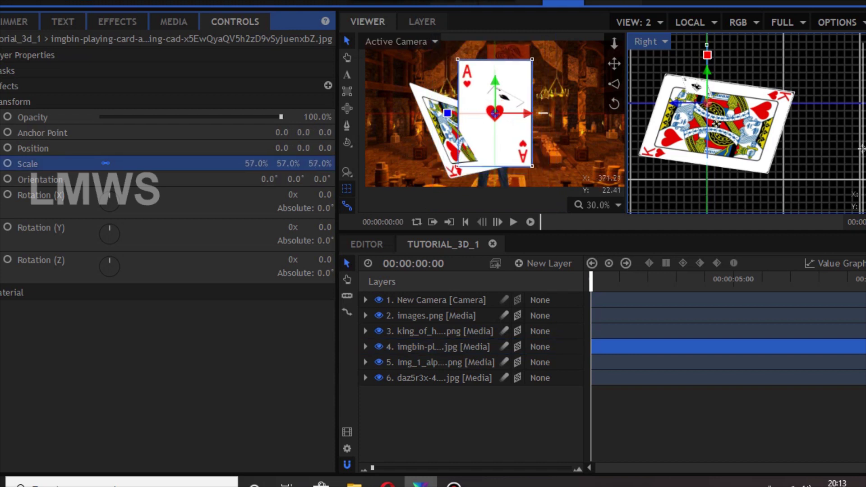
- Hide the king_of_hearts2.png layer, orient the ace of hearts card to 118.0°, 60.0°, 360.0° and move it to -240.6, 22.0, -11.7
scroll(775, 138, down, 5)
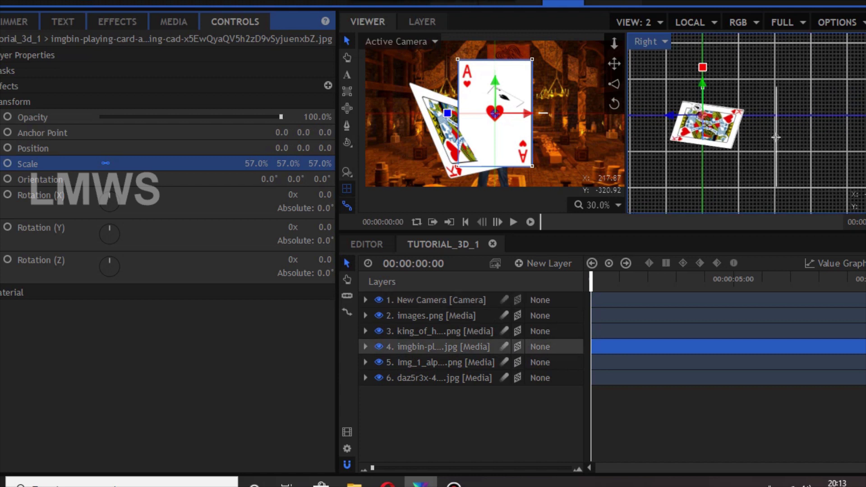
click(378, 330)
scroll(702, 129, up, 4)
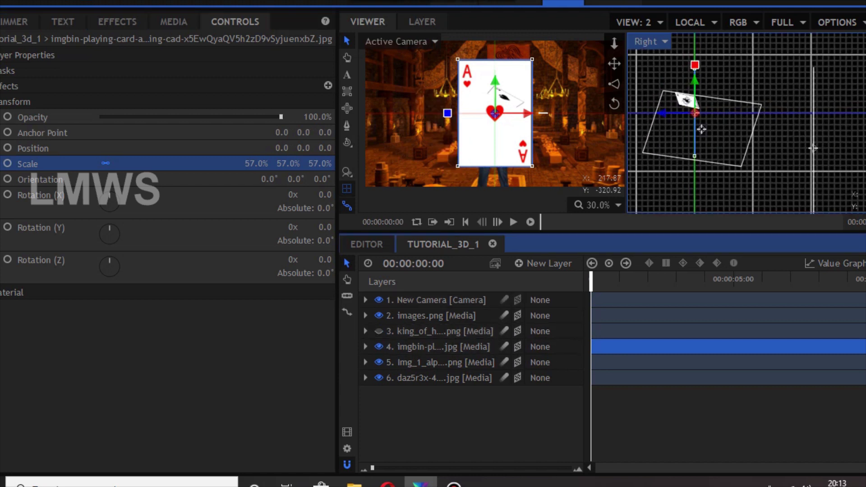
scroll(702, 129, up, 2)
drag(694, 63, 737, 133)
drag(543, 112, 566, 41)
drag(507, 97, 463, 89)
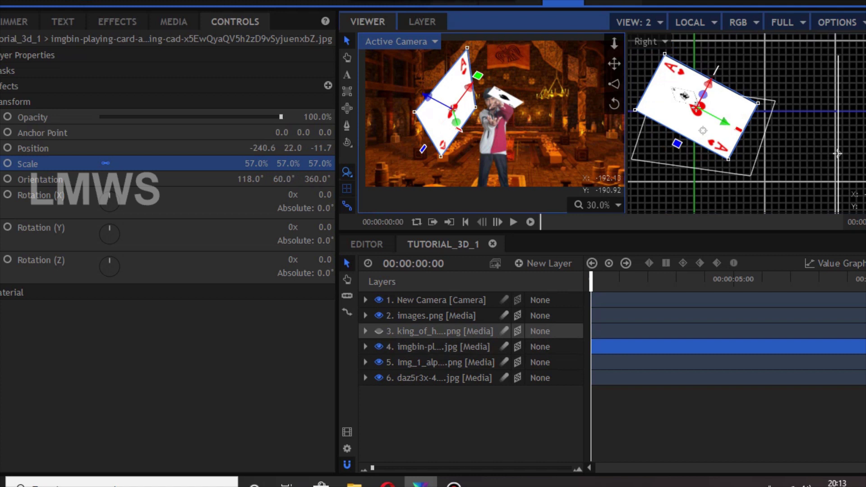
- Show the king_of_hearts2.png layer again, move the ace of hearts card to 159.6, -181.8, 96.7 and orient it to 298.0°, 312.7°, 180.0°
click(378, 331)
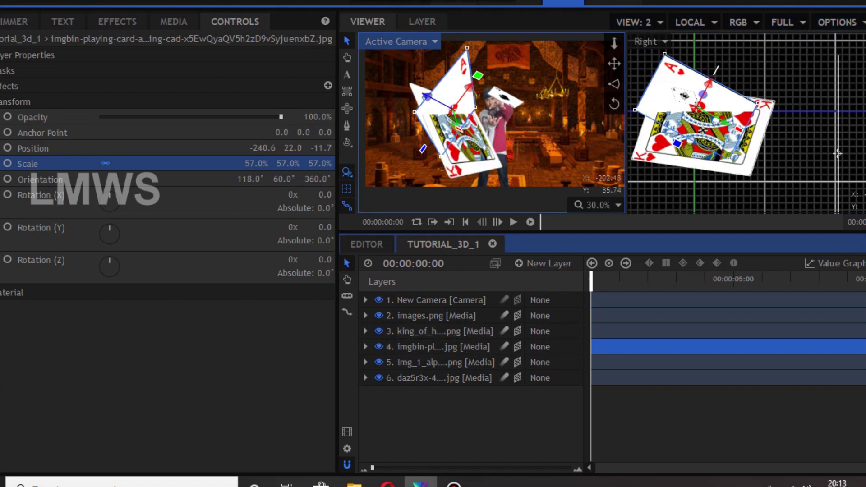
drag(425, 95, 495, 132)
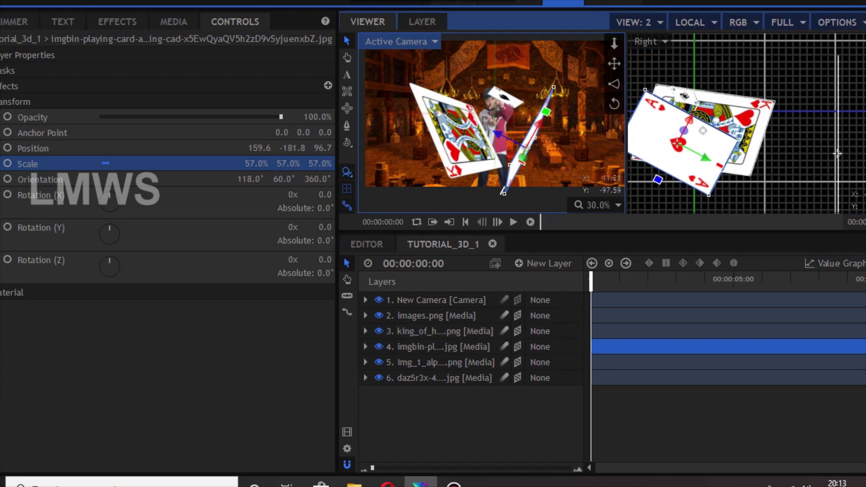
drag(547, 112, 493, 184)
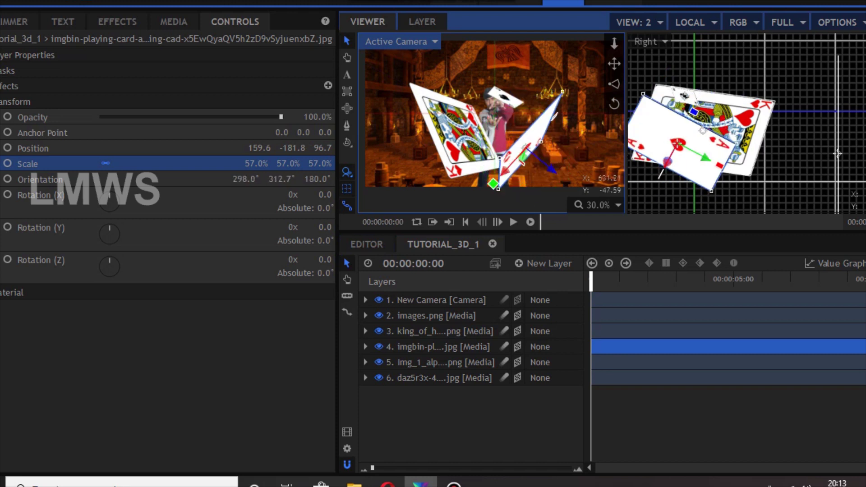
- Bring the ace of hearts card closer to the camera along its depth in the Top view
click(649, 42)
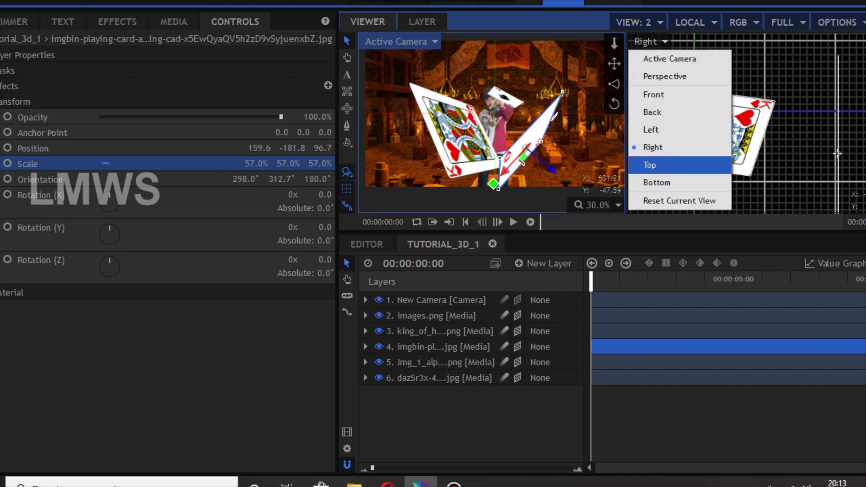
click(650, 164)
scroll(714, 103, up, 5)
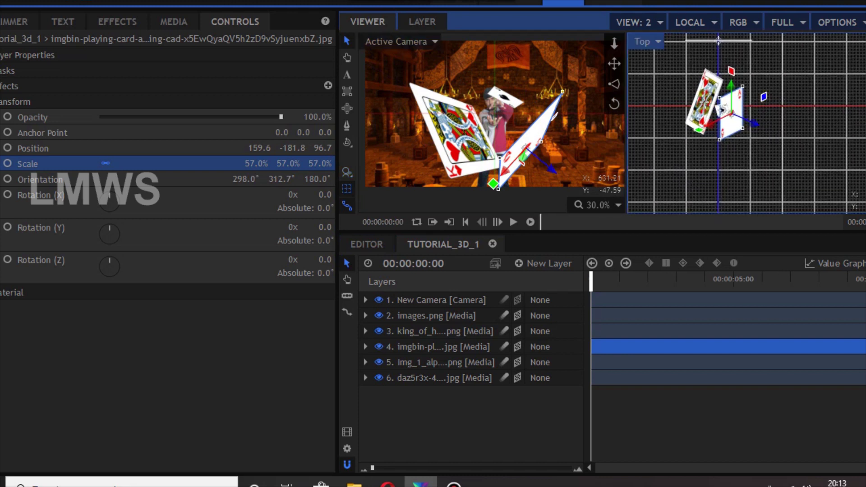
drag(725, 80, 725, 120)
scroll(731, 80, down, 3)
- Pull the New Camera far back along Z so the cards, the figure and more of the tavern fit the frame
click(719, 189)
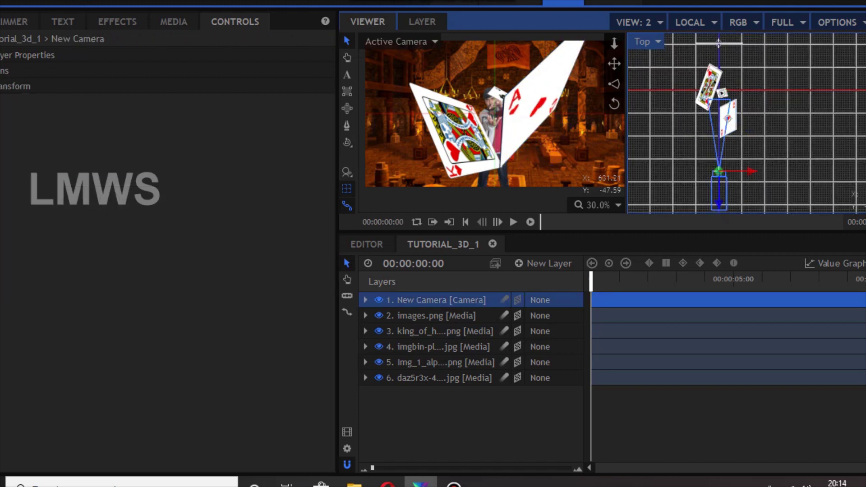
drag(718, 204, 718, 152)
drag(718, 121, 718, 208)
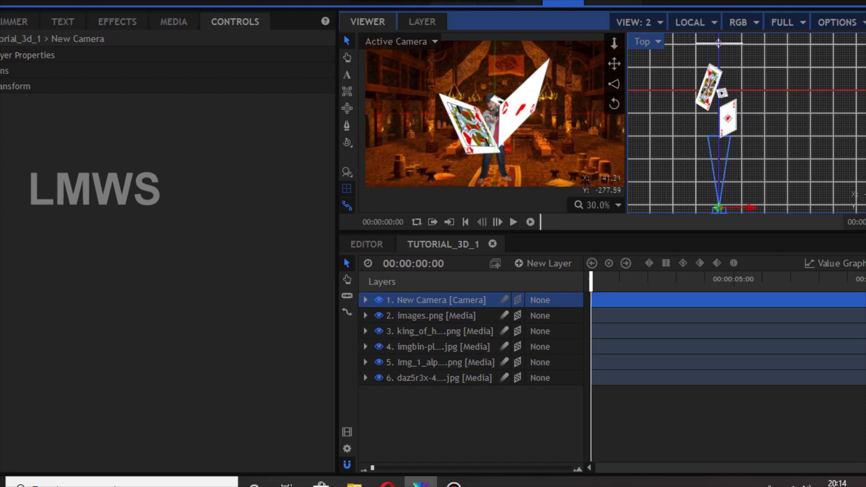
- Inspect the Img_1_alpha.png figure's placement among the cards in the Front view
click(491, 116)
drag(496, 105, 497, 119)
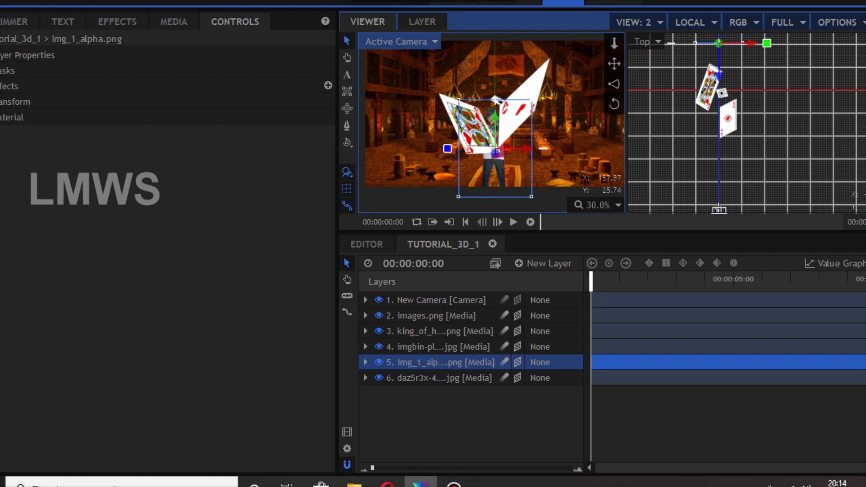
click(646, 42)
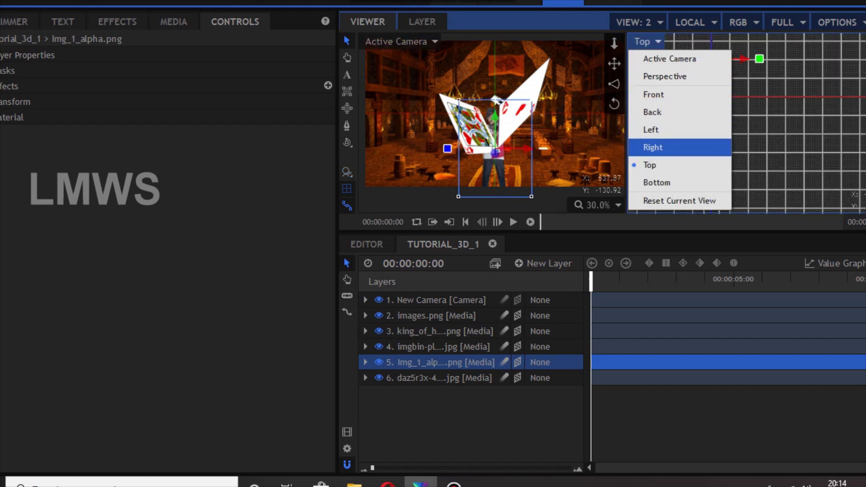
click(653, 94)
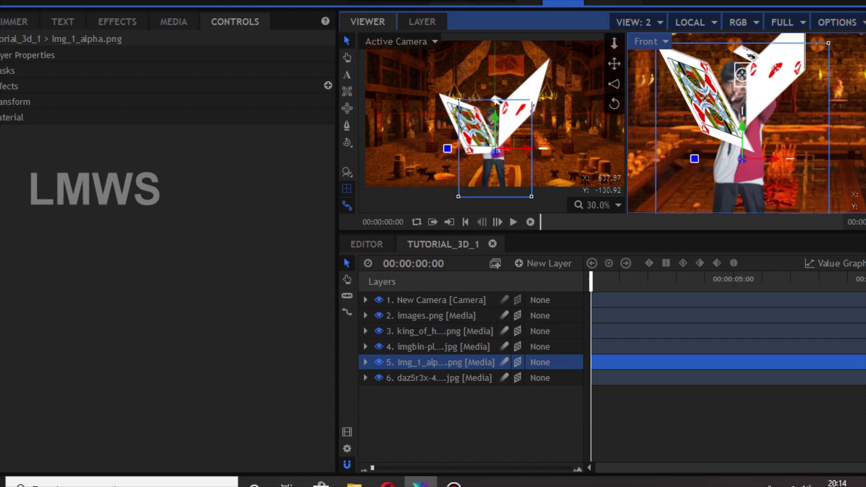
click(473, 419)
- Add 7_of_clubs.png to the composite as a 3D Plane and place its layer between Img_1_alpha.png and the tavern background
click(173, 22)
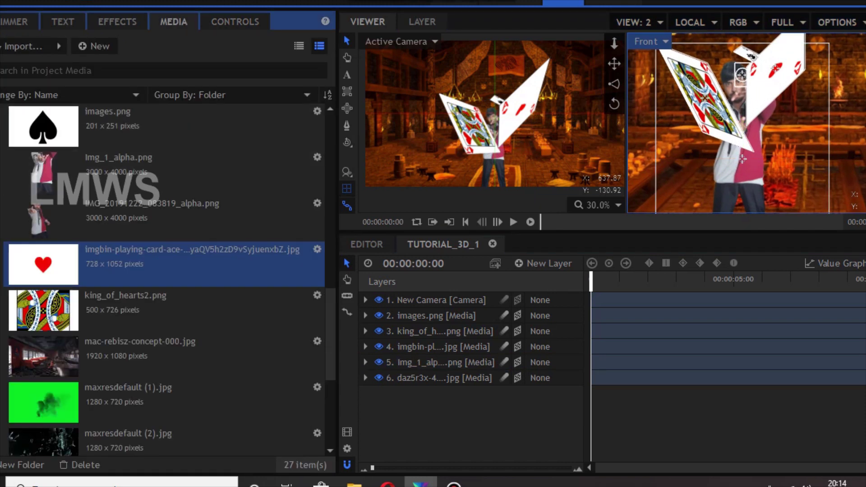
scroll(181, 253, up, 5)
click(122, 200)
drag(162, 198, 431, 325)
click(517, 331)
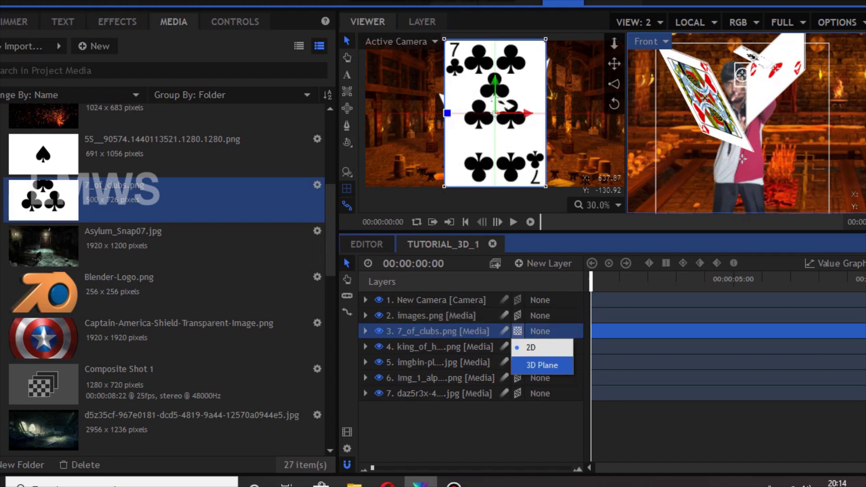
click(542, 365)
drag(443, 331, 433, 386)
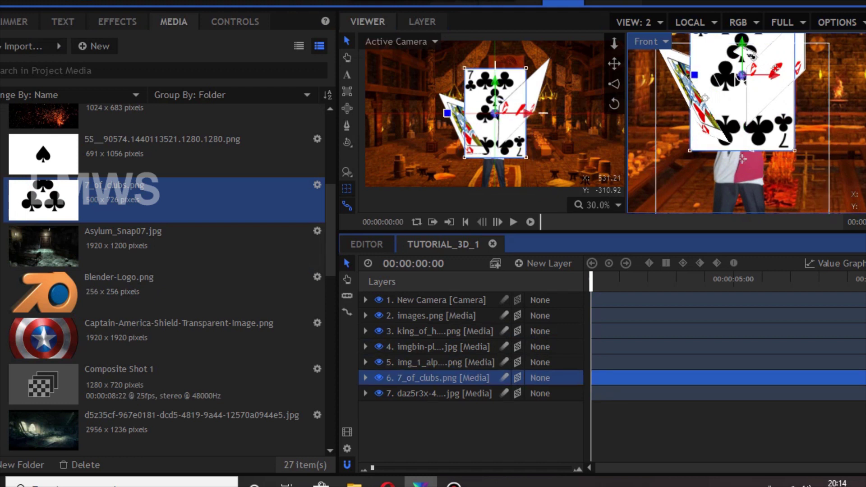
- Rotate the 7_of_clubs.png card to a 37.8° Z orientation and move it down to the left of the figure
drag(446, 113, 458, 84)
click(769, 78)
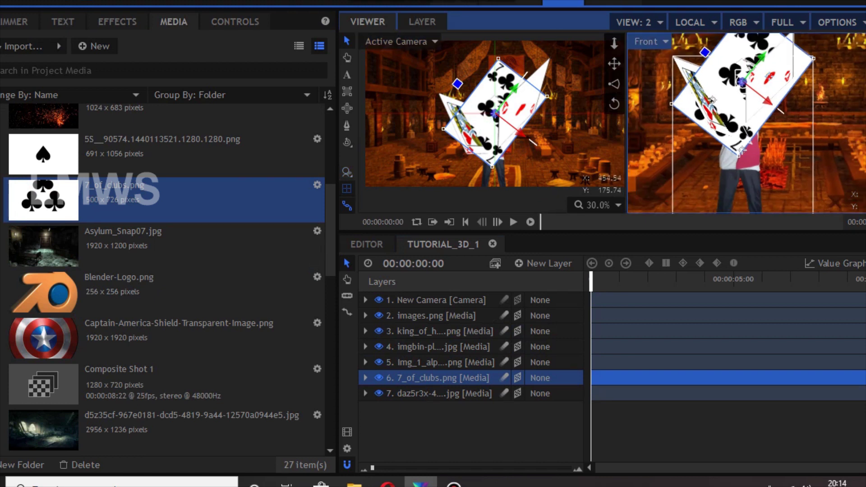
scroll(769, 77, down, 2)
drag(750, 78, 702, 139)
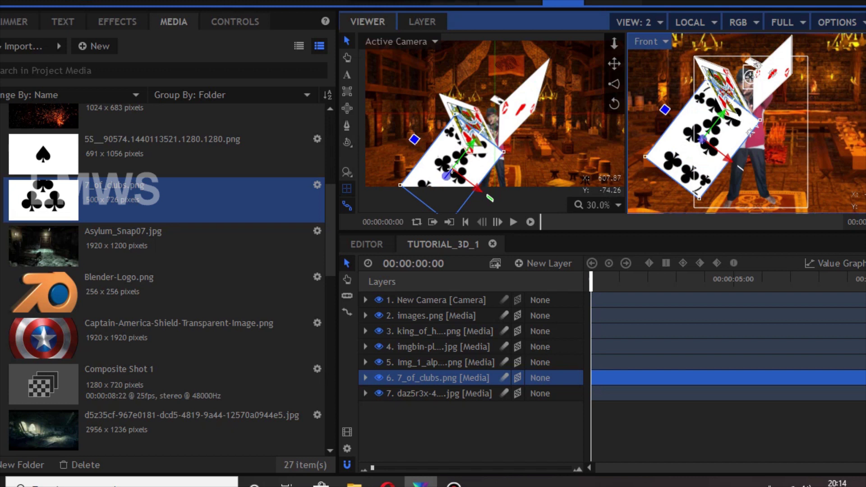
- Push the 7_of_clubs.png card back behind the figure in the Top view and place it at -948.0, -496.0, -1520.2
click(645, 41)
click(697, 162)
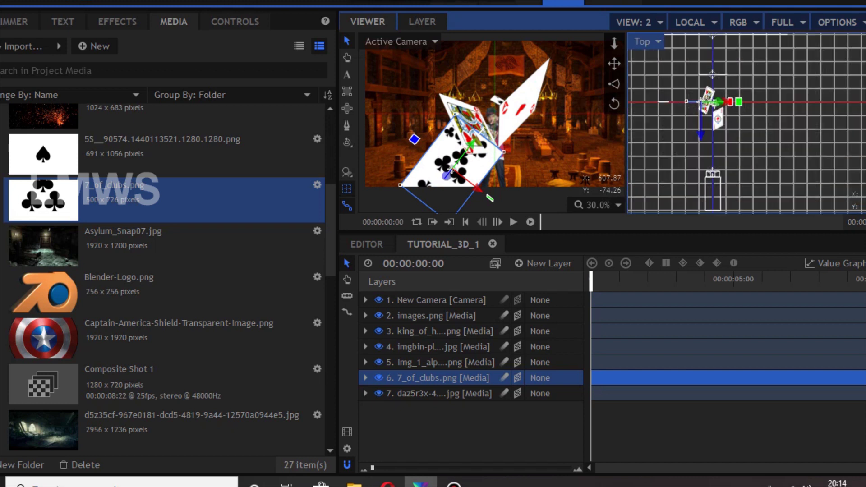
scroll(694, 124, up, 2)
drag(702, 129, 702, 68)
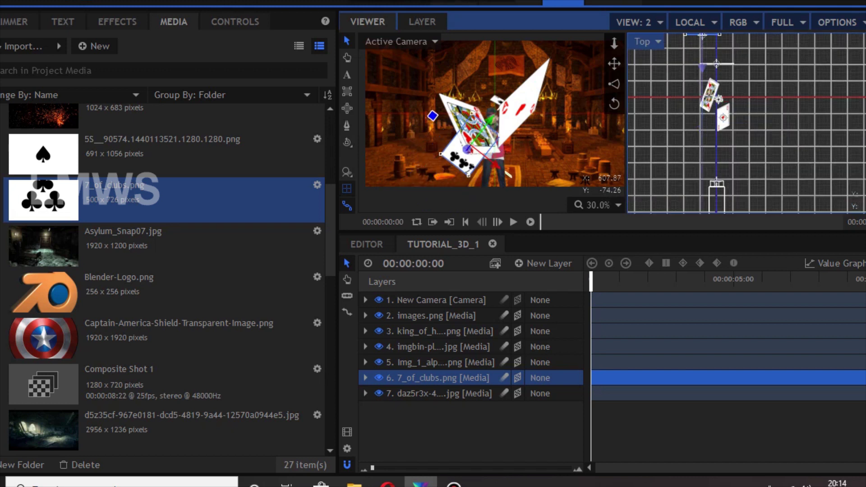
drag(495, 163, 468, 144)
drag(464, 103, 446, 125)
- Scale the 7_of_clubs.png card to 73.0% and orient it to 75.2°, 323.0°, 8.9°
click(235, 22)
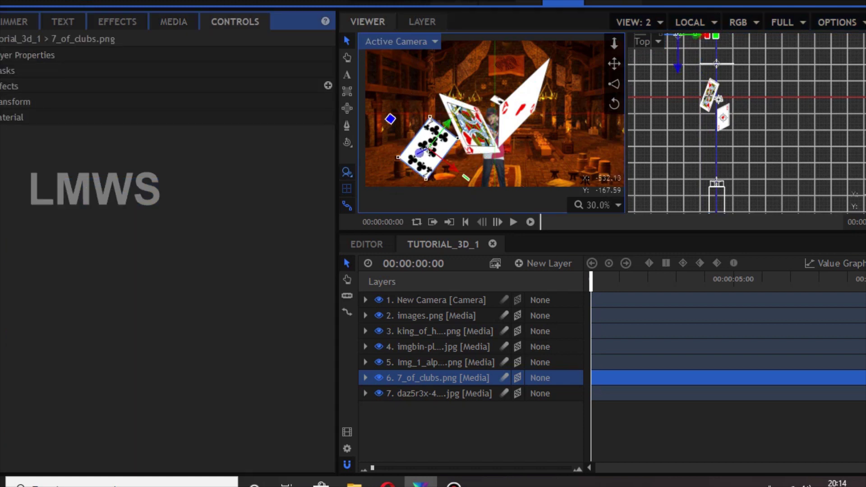
click(15, 102)
click(27, 163)
drag(256, 163, 245, 163)
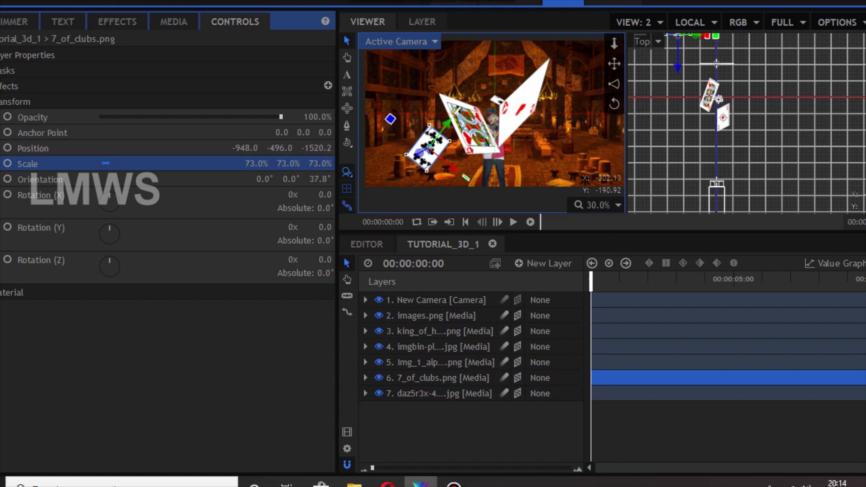
drag(456, 111, 476, 107)
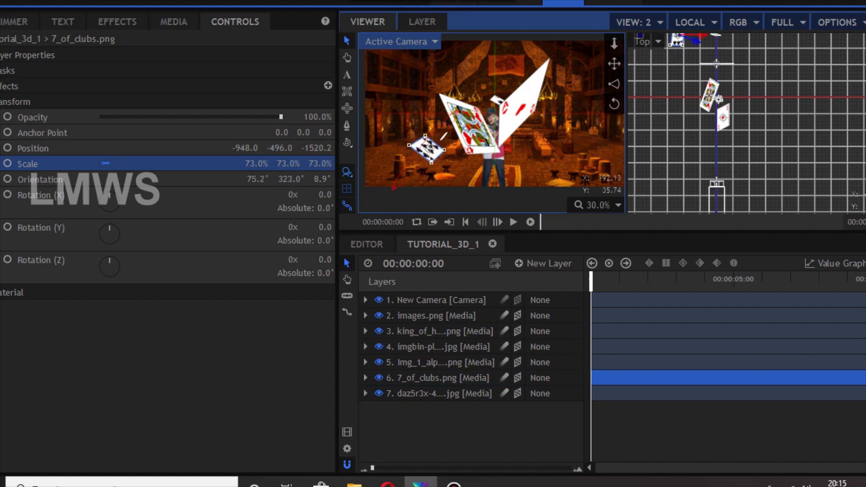
- Move the ace of hearts card to position 224.9, -22.3, 525.1 and bring up the project media list
click(514, 107)
drag(544, 128, 557, 138)
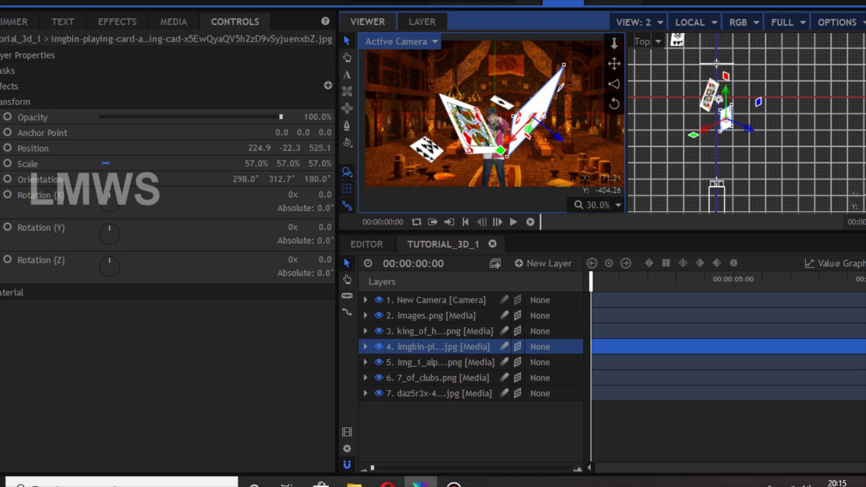
click(253, 348)
scroll(739, 132, up, 5)
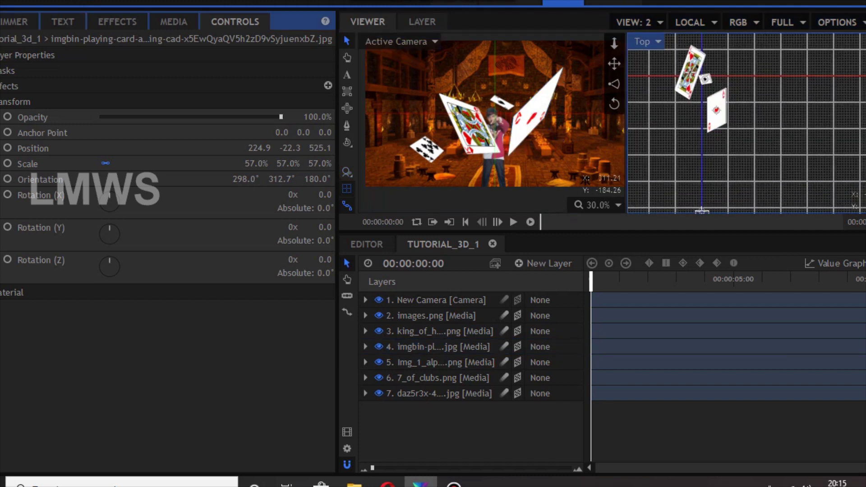
click(174, 21)
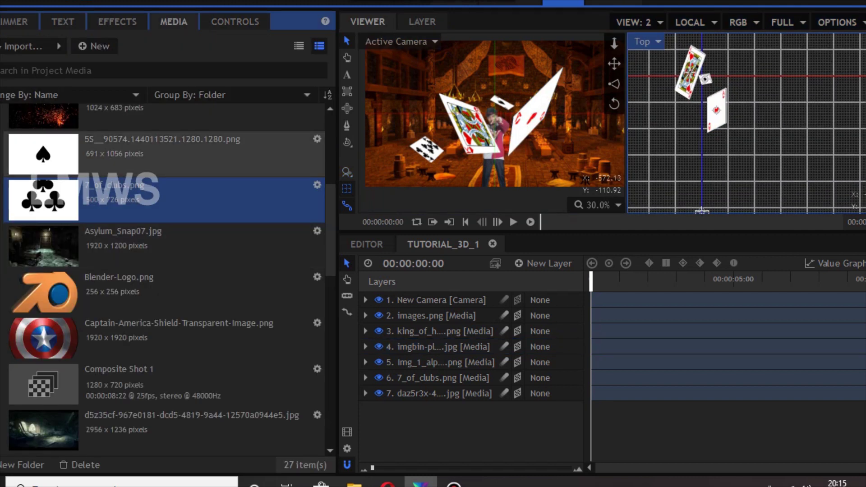
- Add Captain-America-Shield-Transparent-Image.png to the composite above the king of hearts layer and make it a 3D layer
scroll(180, 193, up, 5)
scroll(180, 311, down, 7)
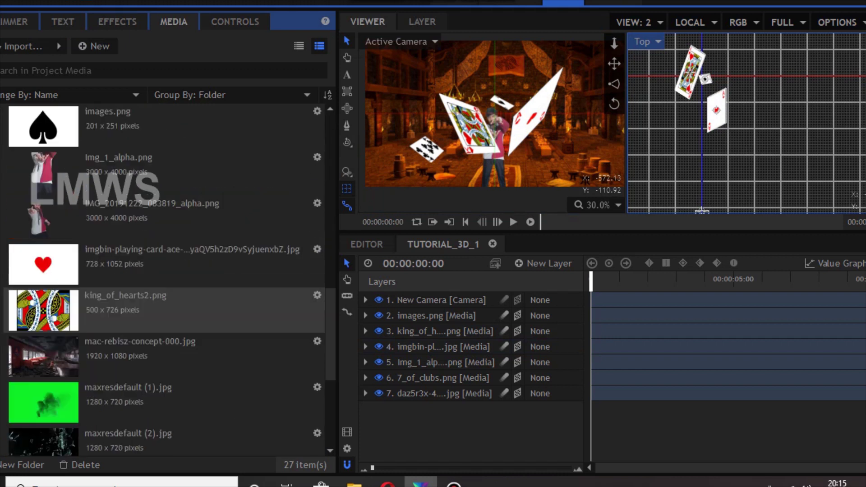
scroll(181, 329, up, 2)
scroll(163, 289, down, 3)
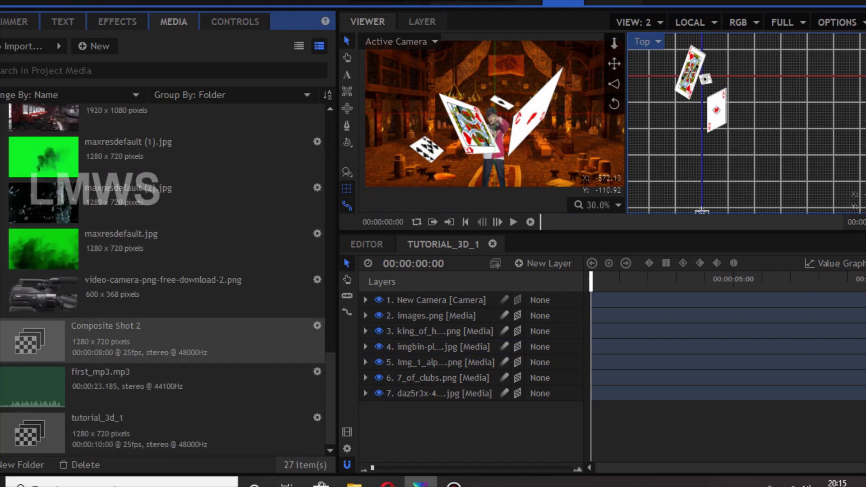
scroll(162, 284, up, 3)
scroll(163, 289, down, 3)
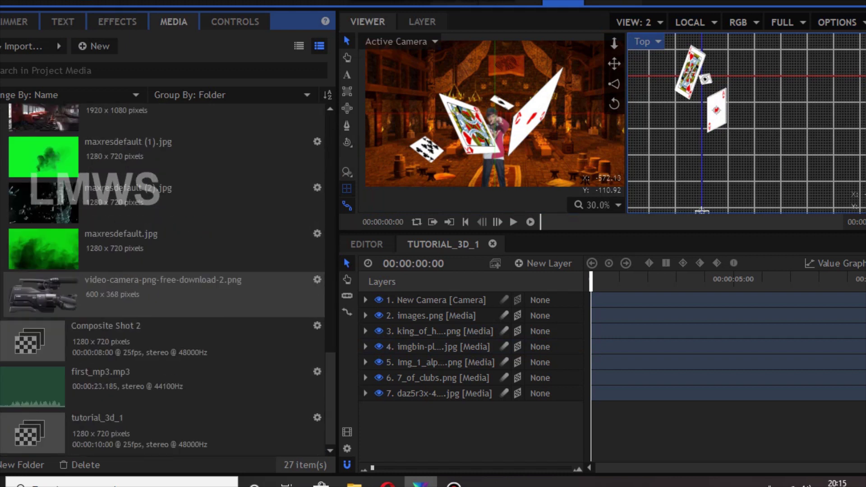
scroll(163, 300, up, 6)
click(162, 226)
drag(162, 225, 451, 323)
click(517, 331)
click(541, 363)
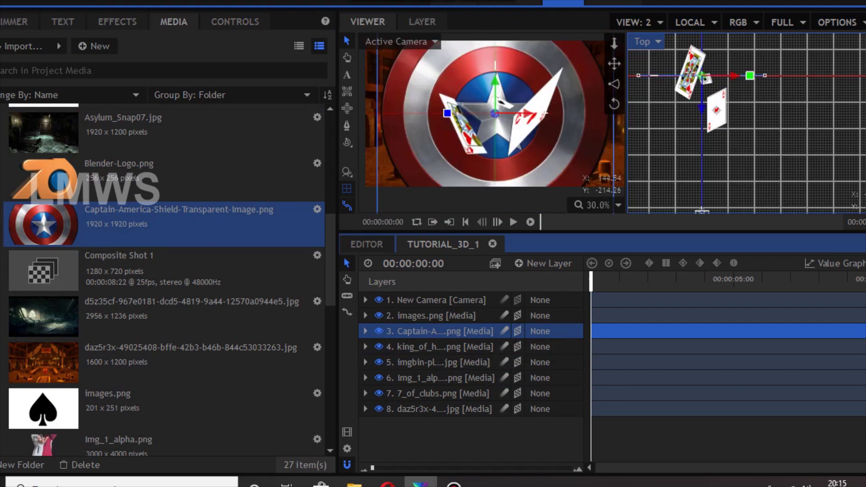
- Tilt the shield to an 83.9° X orientation in the Right view and move it toward the camera at 0.0, -364.4, 1724.0
scroll(501, 154, down, 1)
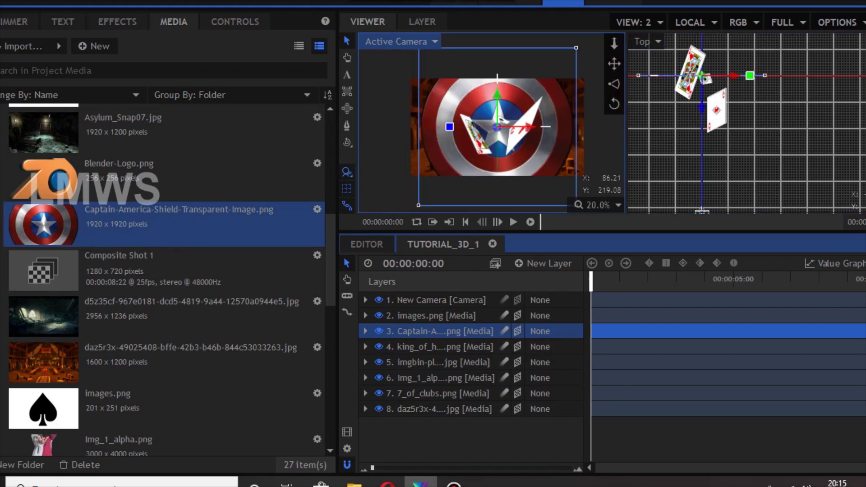
click(235, 21)
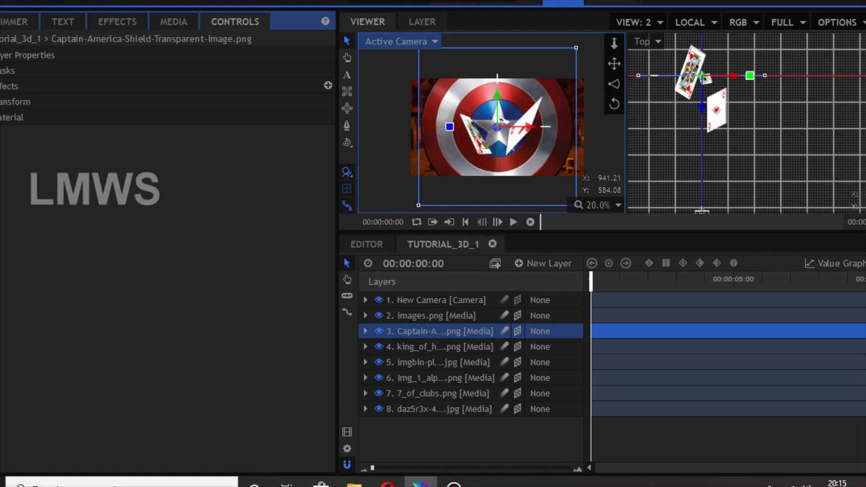
click(646, 41)
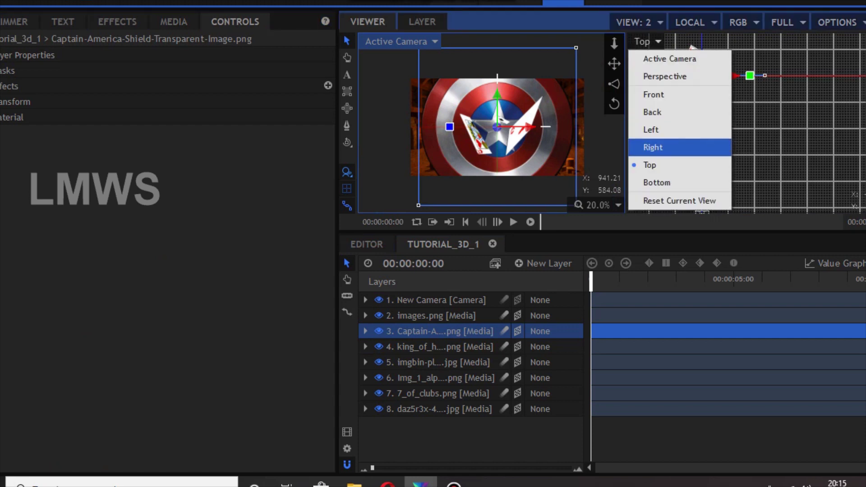
click(653, 145)
drag(694, 63, 740, 100)
scroll(736, 133, down, 6)
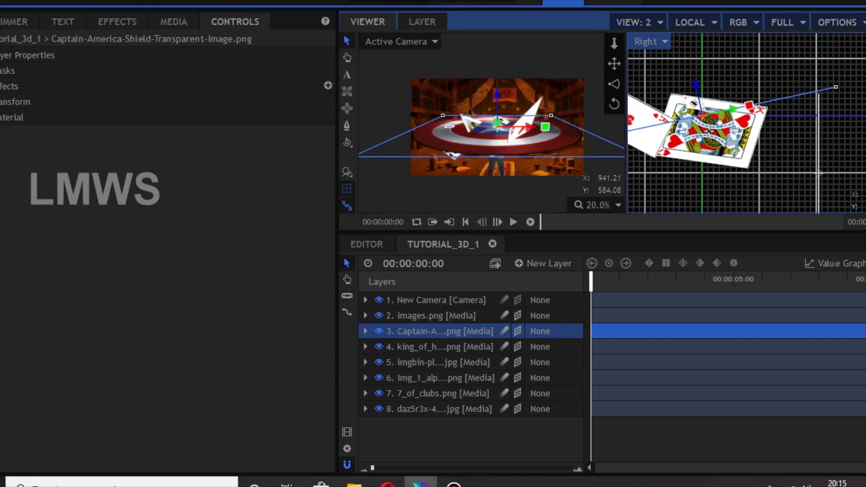
scroll(857, 125, down, 1)
drag(753, 119, 741, 134)
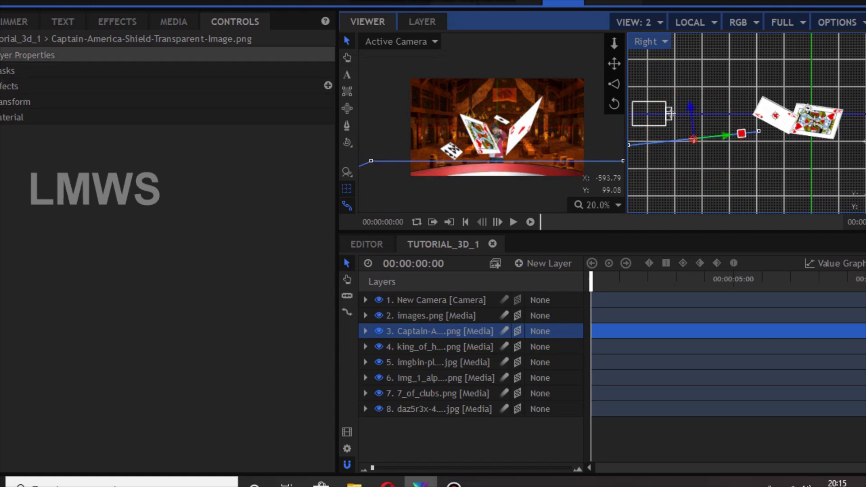
- Scale the shield down to 32.0% and raise it to position 0.0, -116.4, 1750.4 in front of the camera
click(18, 102)
drag(245, 163, 208, 164)
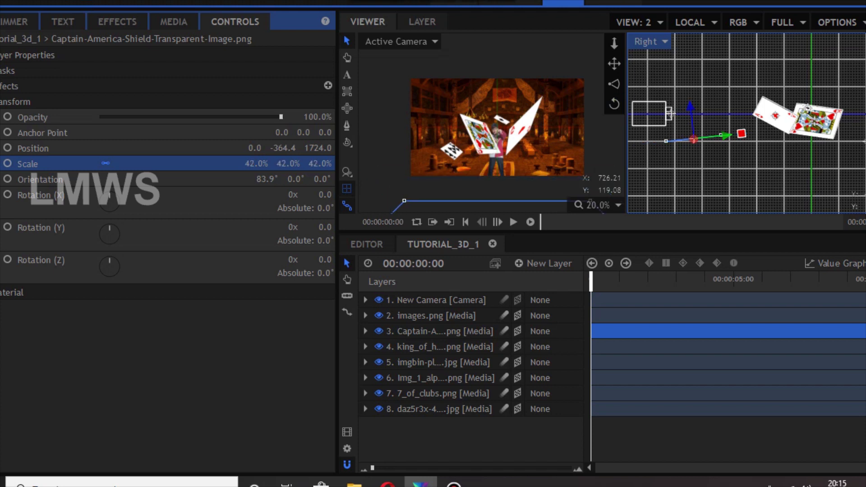
drag(693, 140, 691, 121)
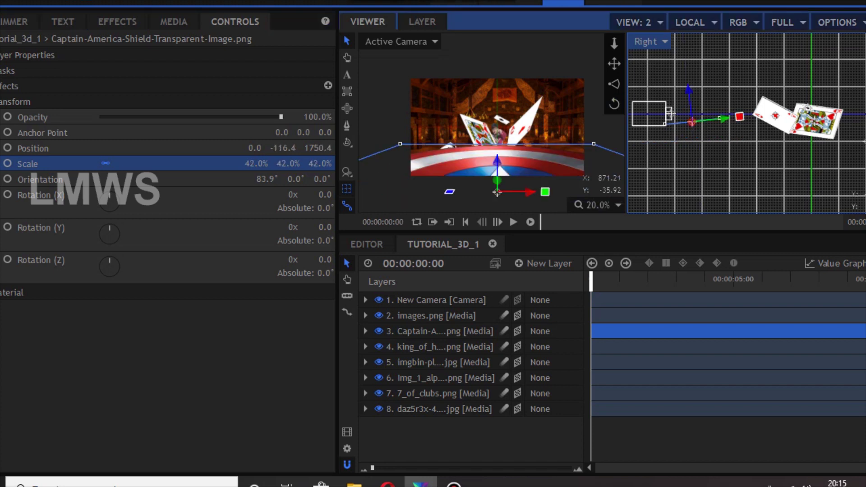
mouse_move(256, 163)
mouse_down()
mouse_move(239, 164)
mouse_move(250, 164)
mouse_up()
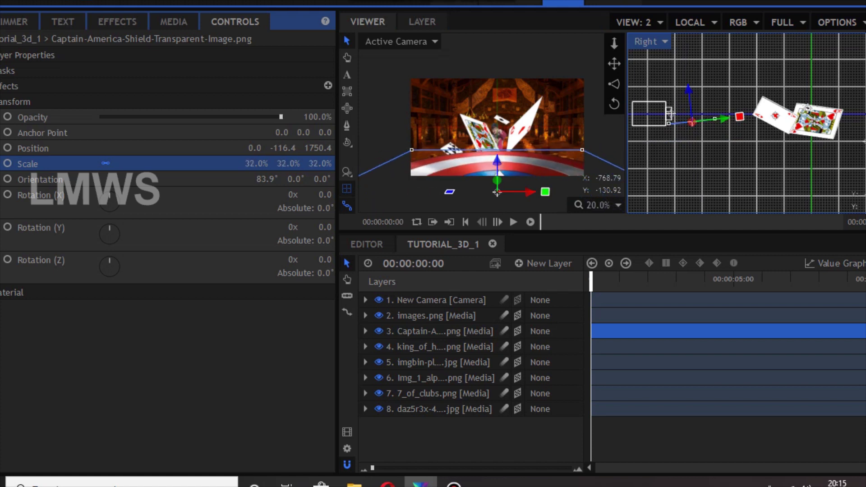
drag(612, 282, 589, 282)
- Move New Camera forward in the Top view, past the shield and up to the ace of hearts card
click(650, 41)
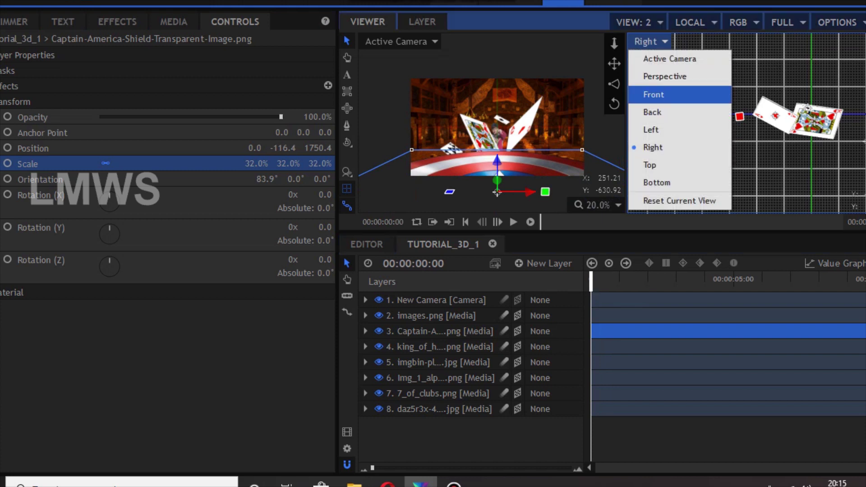
click(654, 162)
scroll(681, 112, down, 3)
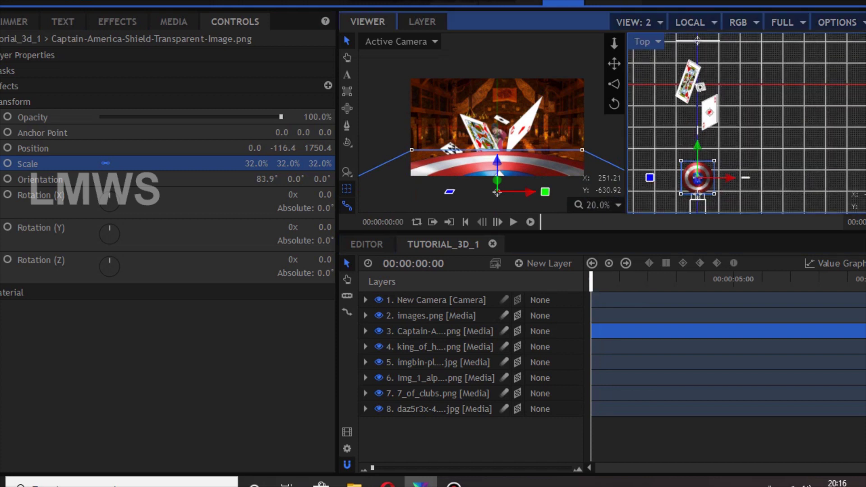
drag(692, 190, 719, 152)
scroll(719, 152, up, 1)
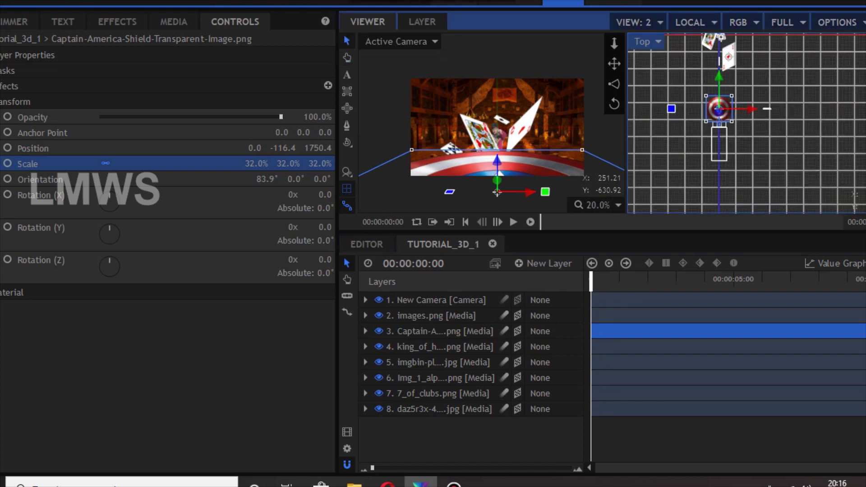
click(762, 153)
click(718, 109)
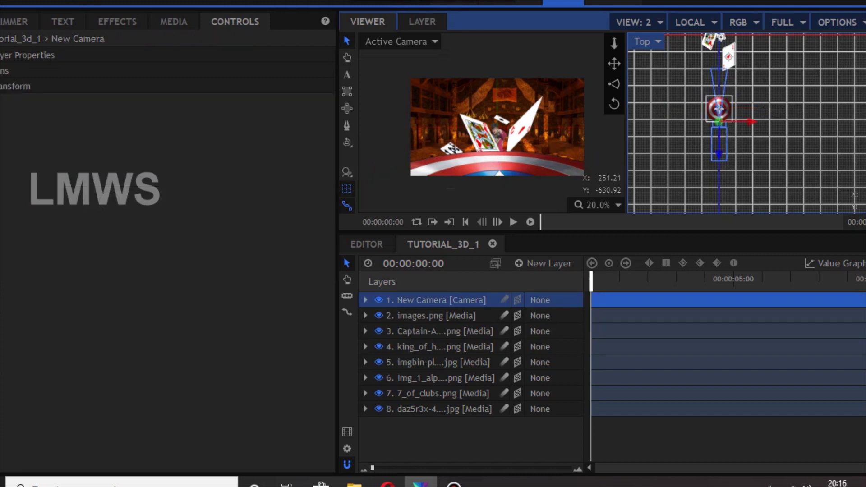
drag(719, 155, 719, 50)
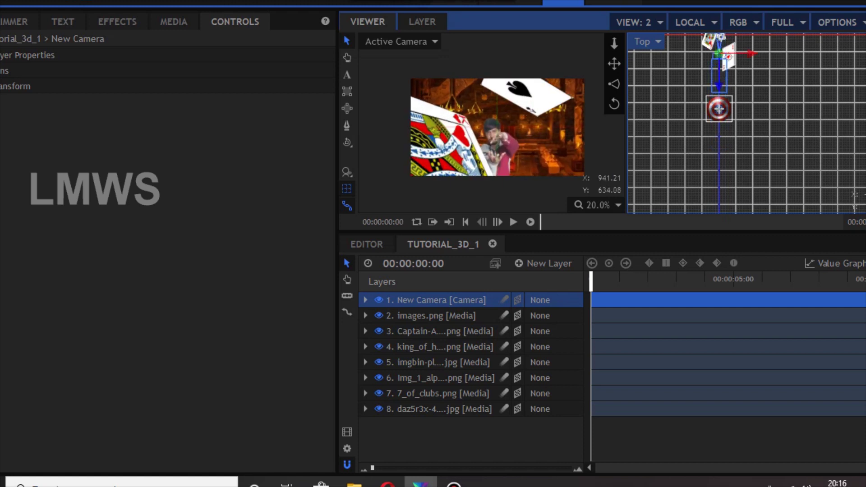
- Lower New Camera slightly in the Right view, pull it back behind the shield, and fly it forward to just before the ace of hearts
click(645, 42)
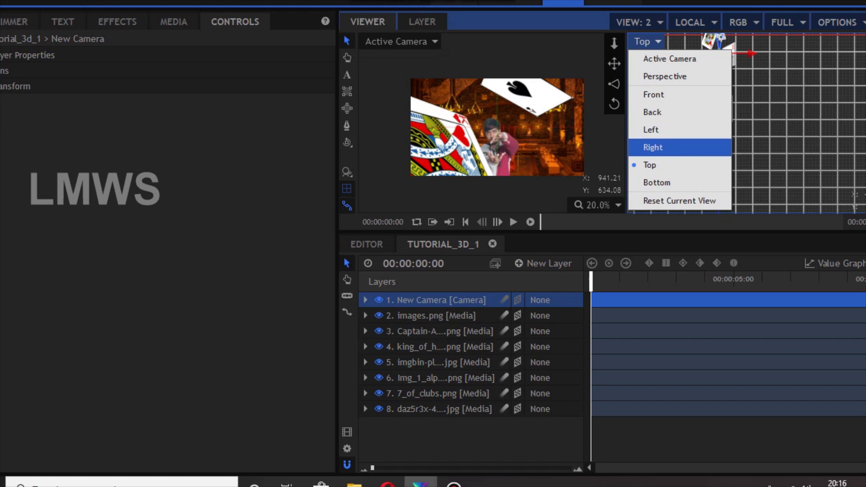
click(652, 147)
scroll(742, 115, up, 2)
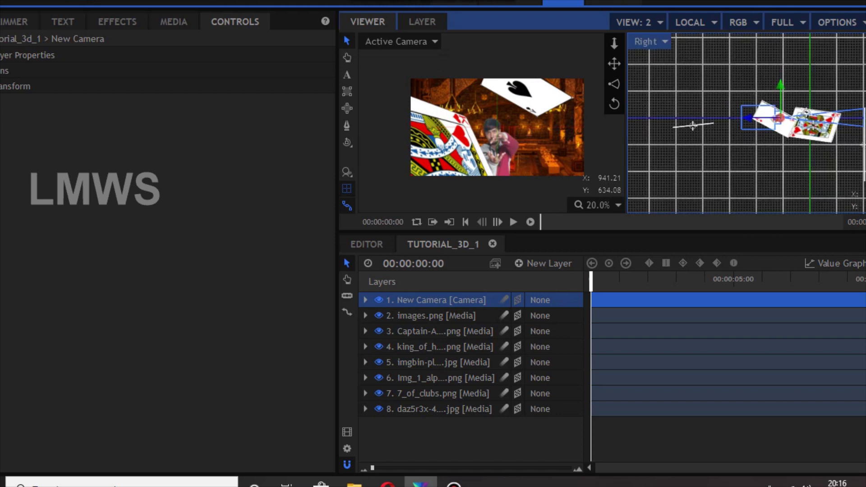
drag(780, 84, 780, 92)
drag(748, 126, 661, 126)
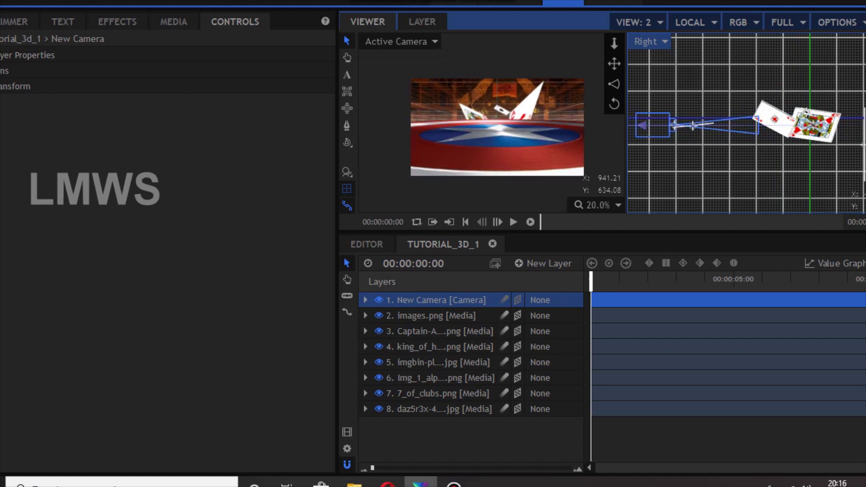
drag(672, 125, 753, 125)
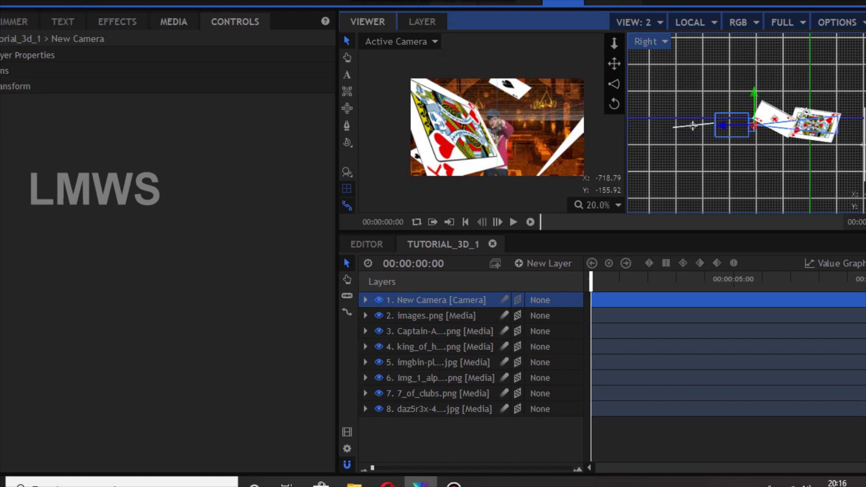
- Add 2_heartin.png to the composite as a 3D layer and place it directly above the tavern background layer
click(173, 22)
scroll(136, 317, down, 3)
click(113, 277)
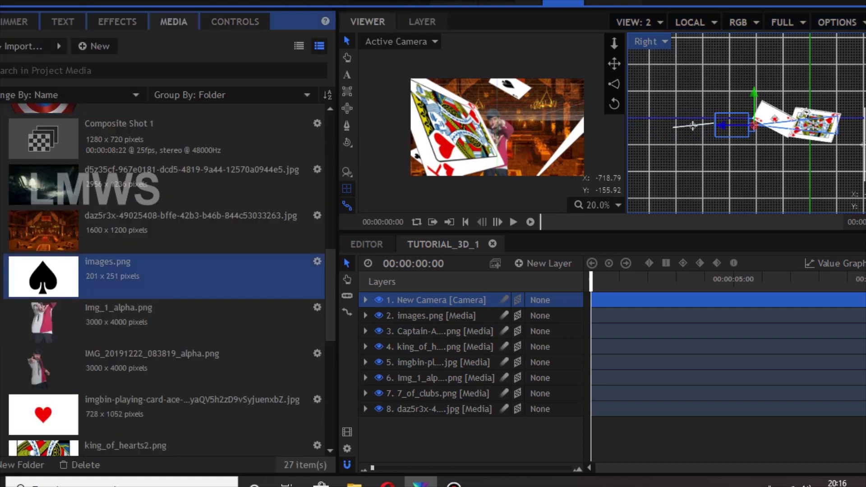
scroll(135, 324, down, 3)
scroll(135, 311, up, 6)
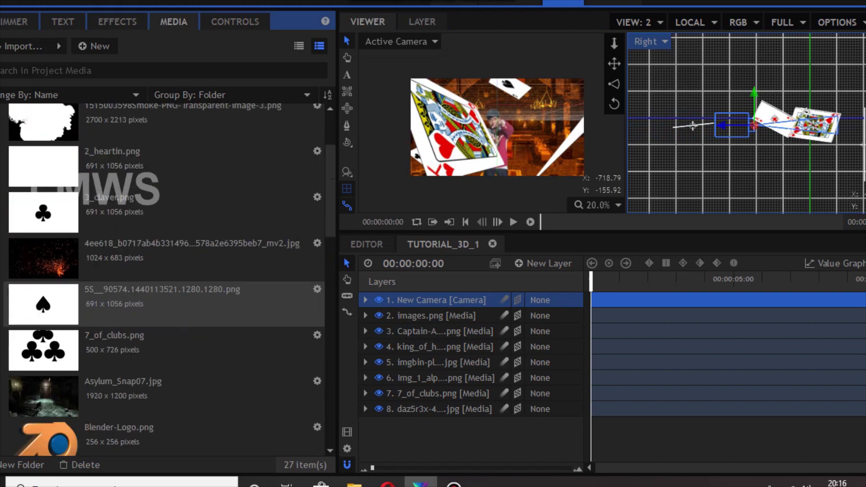
click(135, 213)
drag(136, 167, 442, 339)
click(518, 346)
click(541, 379)
drag(440, 347, 451, 416)
- Push the 2_heartin.png card back behind the figure to Z -1478.6 and scale it to 49.0%
scroll(717, 151, down, 2)
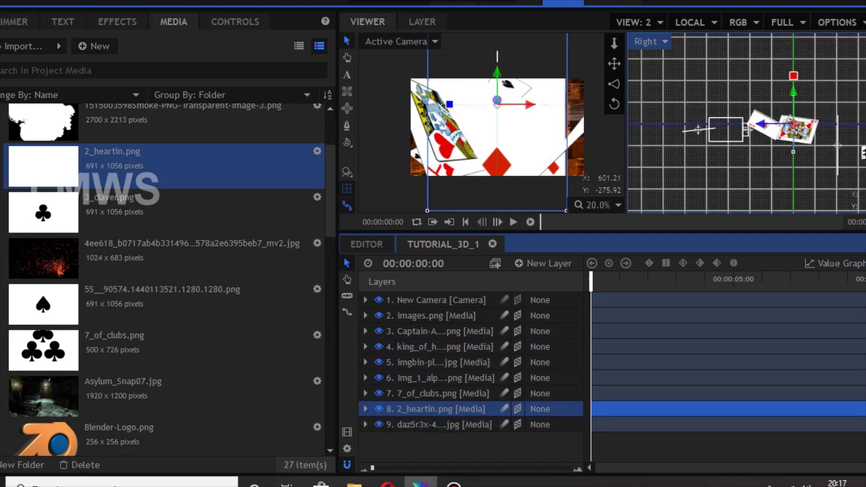
drag(740, 151, 741, 113)
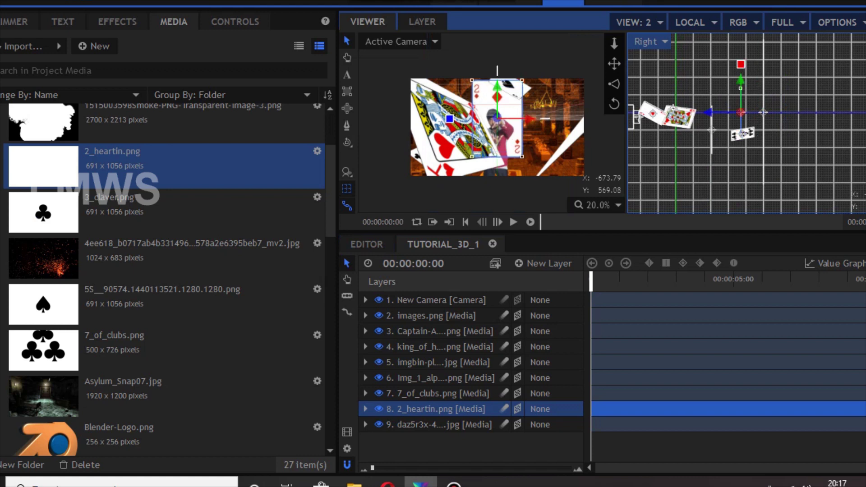
click(235, 22)
click(45, 102)
drag(245, 163, 212, 163)
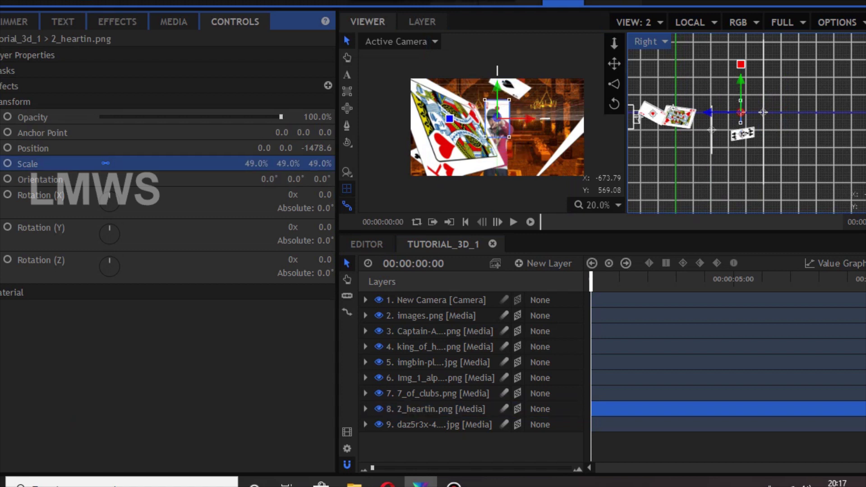
- Orient the 2_heartin.png card to 19.0°, 355.2°, 21.2° and move it beside the figure at 336.6, -133.3, -1462.2
drag(741, 64, 756, 66)
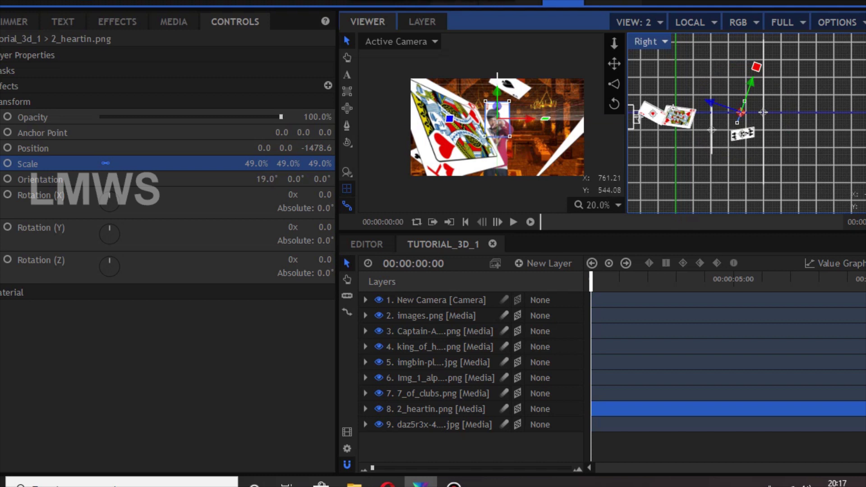
click(648, 41)
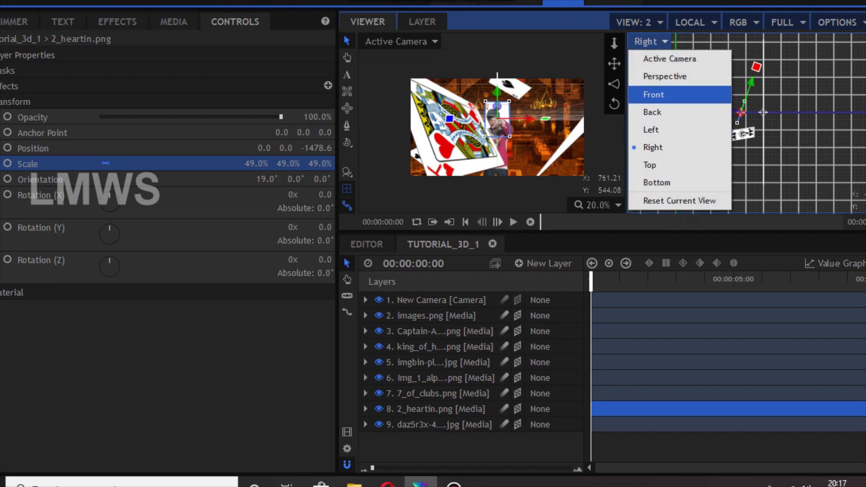
click(658, 94)
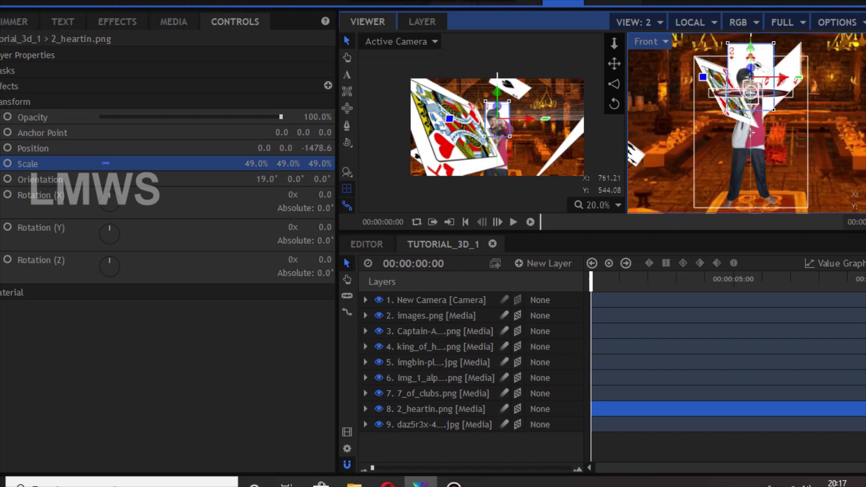
scroll(672, 108, down, 3)
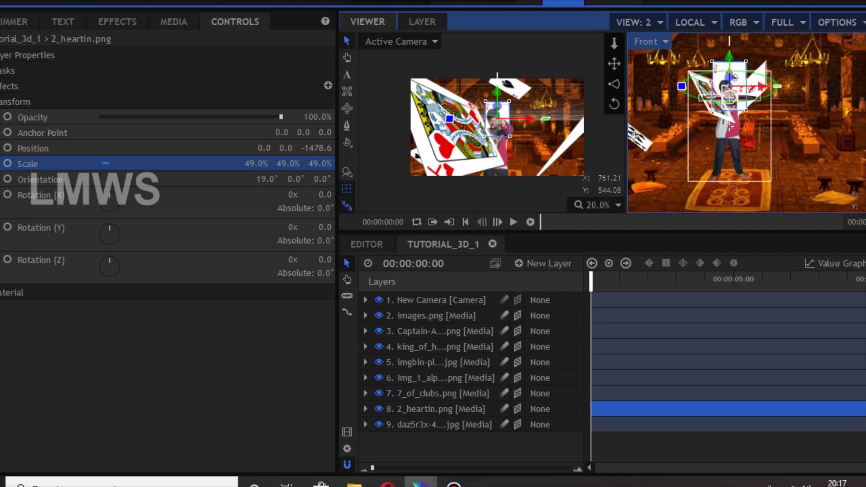
drag(777, 85, 764, 90)
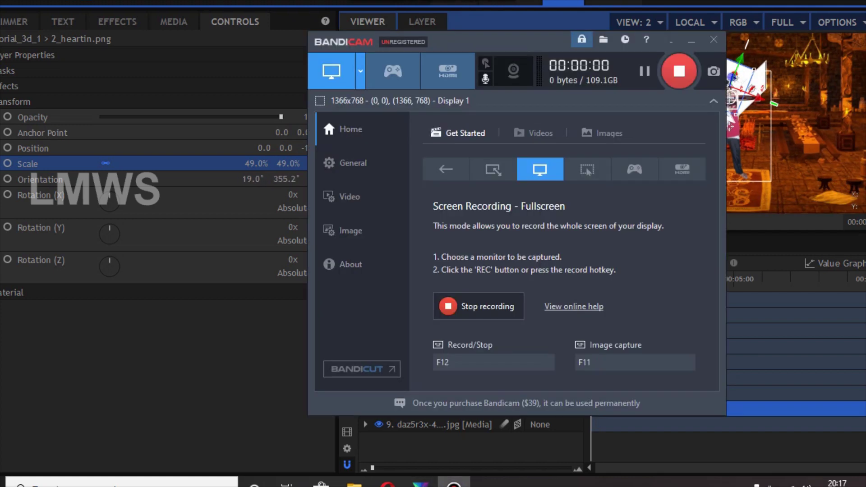
click(691, 41)
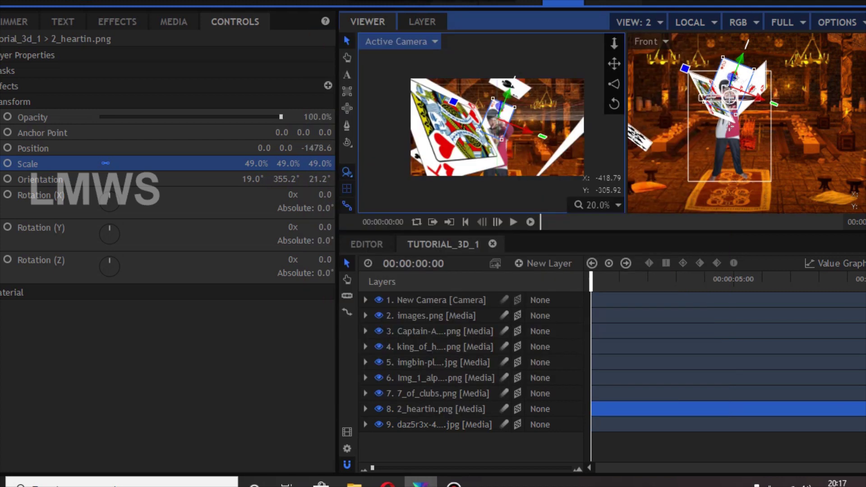
drag(526, 130, 549, 140)
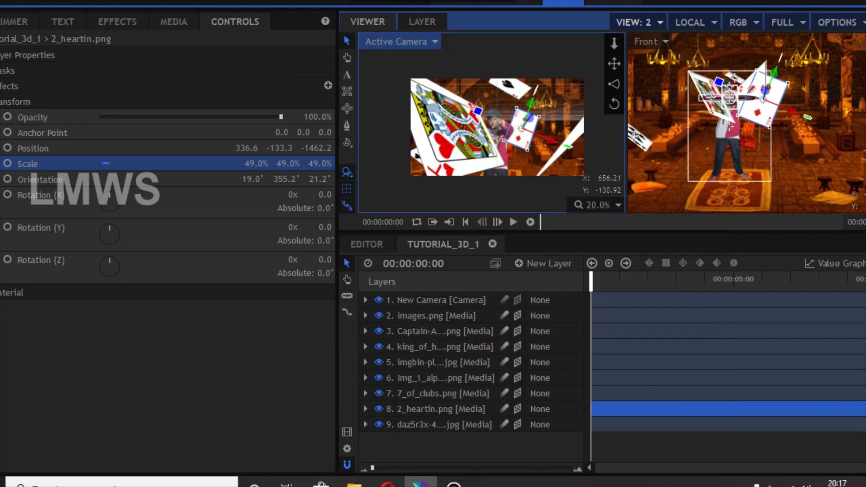
- Show the scene from the Top view beside the Active Camera view, with the 2_heartin.png card selected
click(639, 22)
click(640, 59)
click(652, 42)
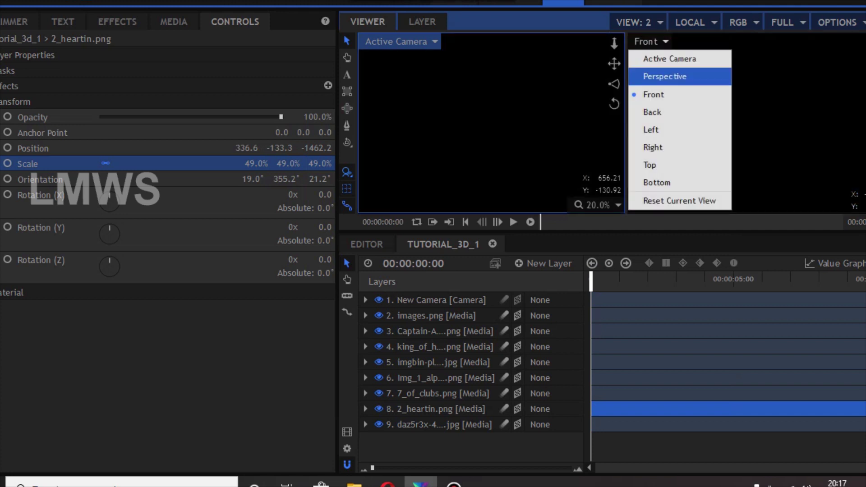
click(650, 164)
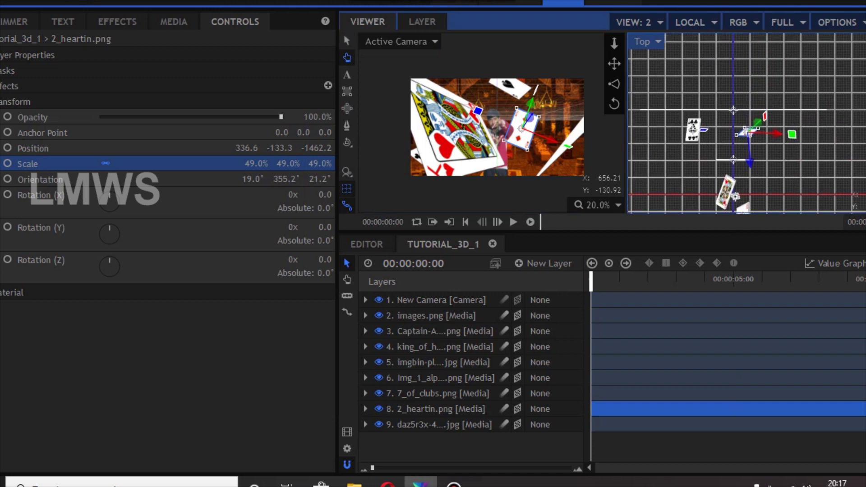
- Push the tavern background layer farther back in the Top view to Z -2391.1
click(451, 424)
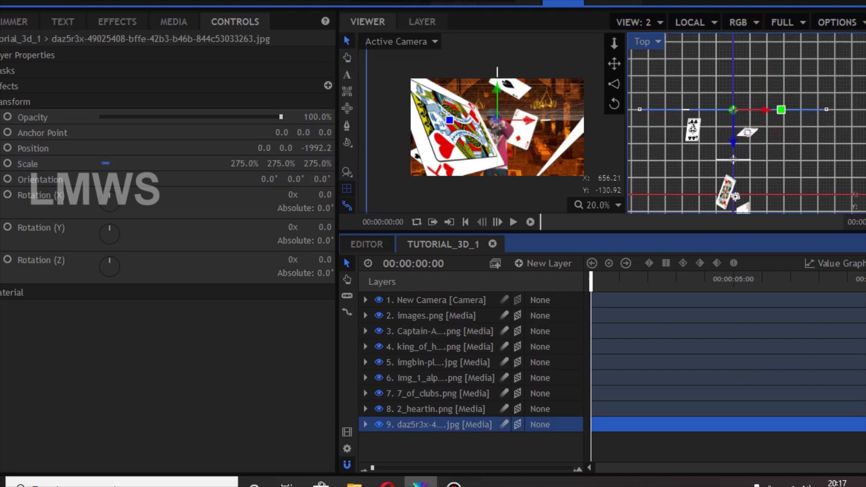
drag(733, 142, 732, 125)
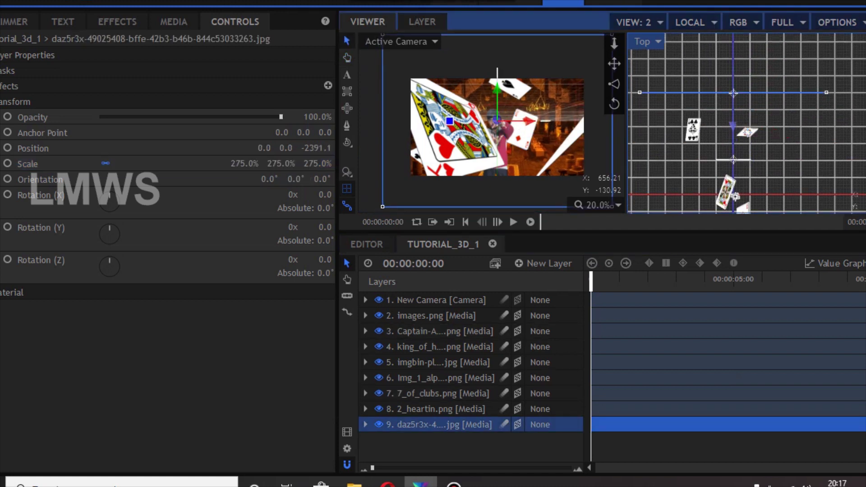
scroll(745, 155, up, 2)
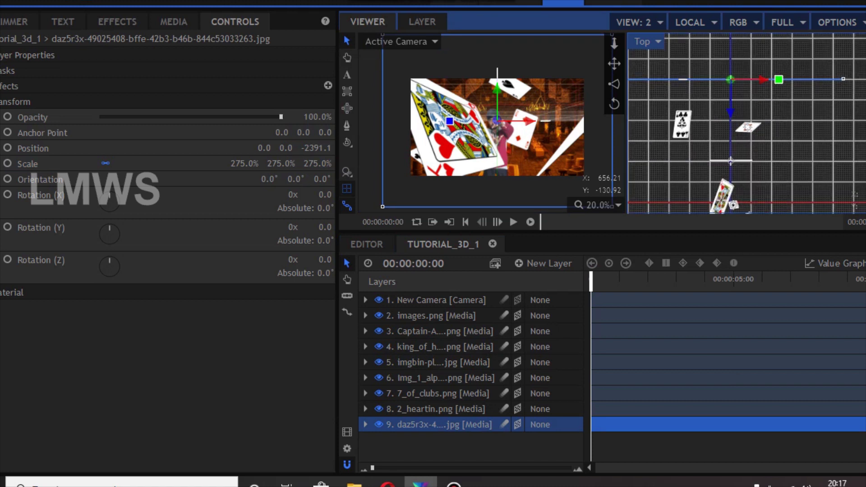
- Nudge the 2_heartin.png card slightly forward and the 7_of_clubs card slightly back in the Top view
click(747, 127)
drag(750, 156, 750, 160)
click(681, 124)
drag(685, 93, 687, 84)
- Examine the depth arrangement of the figure, king of hearts, ace card and shield in the Top view
click(731, 160)
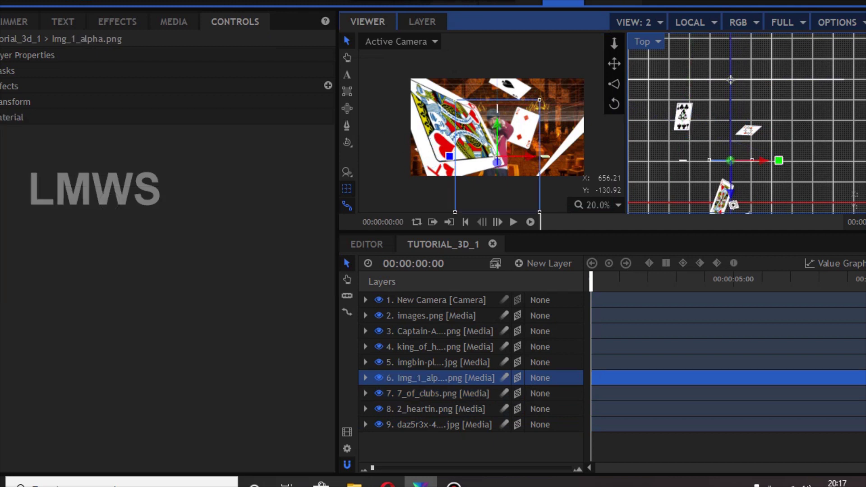
scroll(731, 161, down, 2)
drag(727, 176, 742, 107)
scroll(743, 106, up, 2)
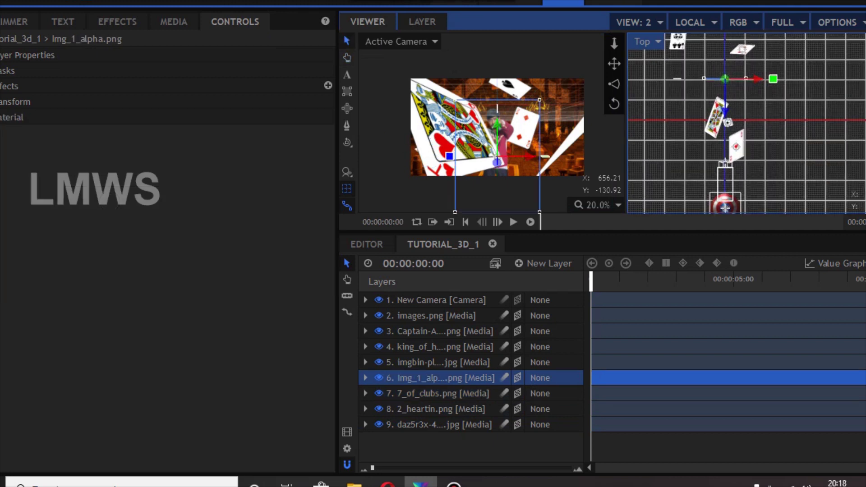
scroll(715, 146, up, 2)
click(717, 111)
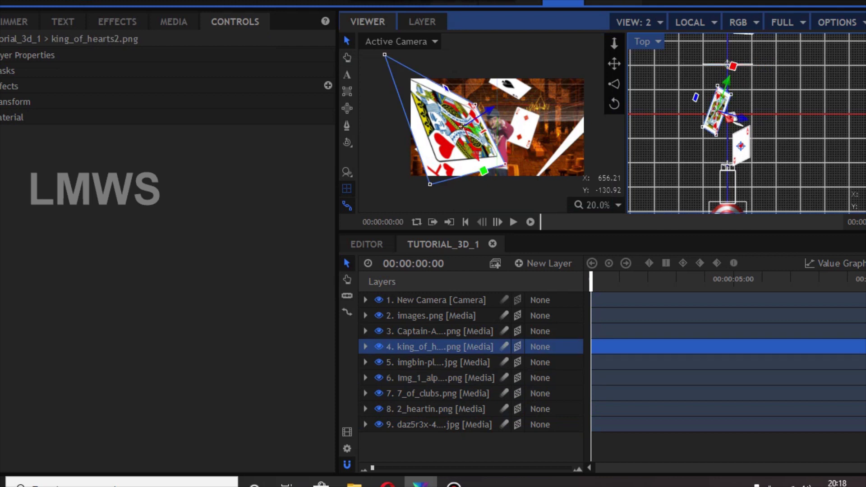
click(741, 146)
drag(741, 146, 736, 73)
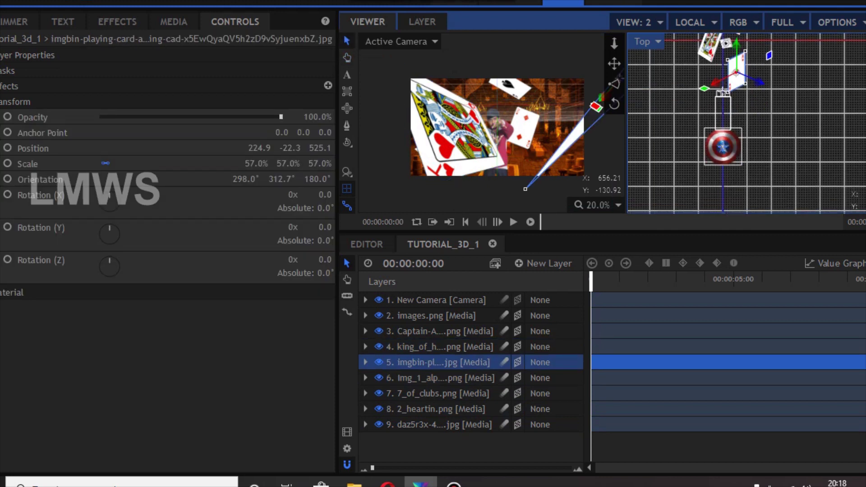
click(723, 147)
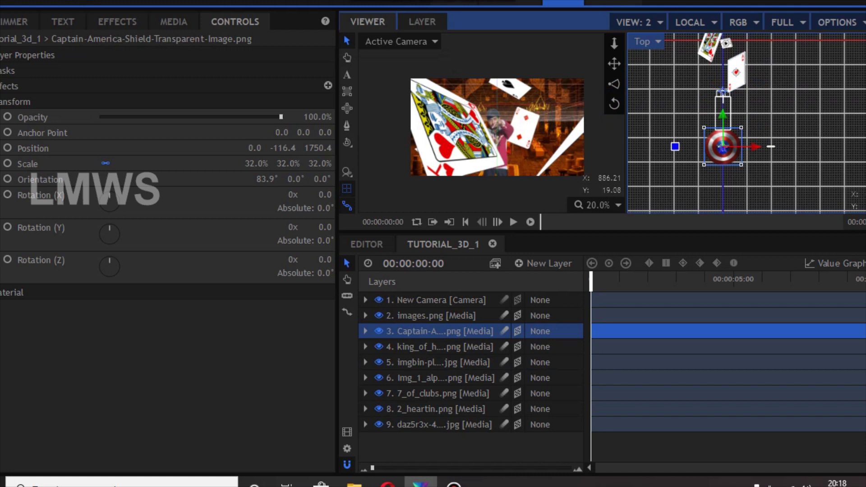
- Move the New Camera along its depth axis in the Top view up to the figure, at Z -809.1
click(722, 111)
scroll(722, 174, down, 4)
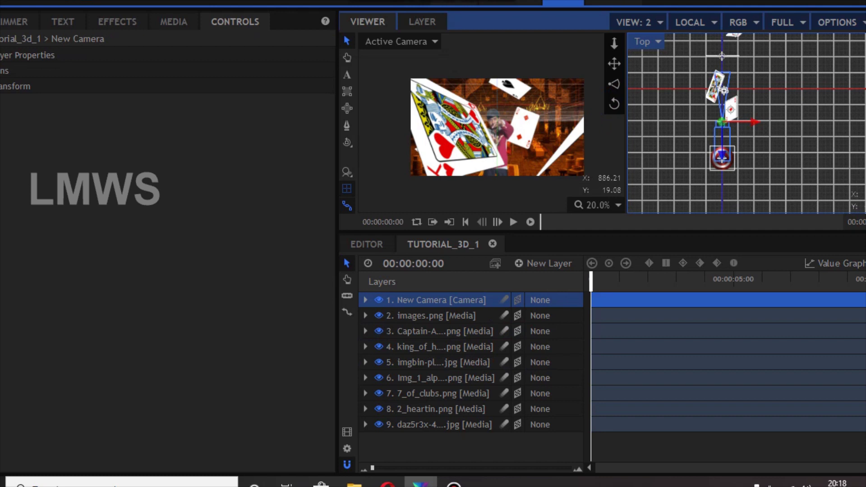
click(343, 257)
mouse_move(722, 157)
mouse_down()
mouse_move(721, 146)
mouse_move(722, 153)
mouse_up()
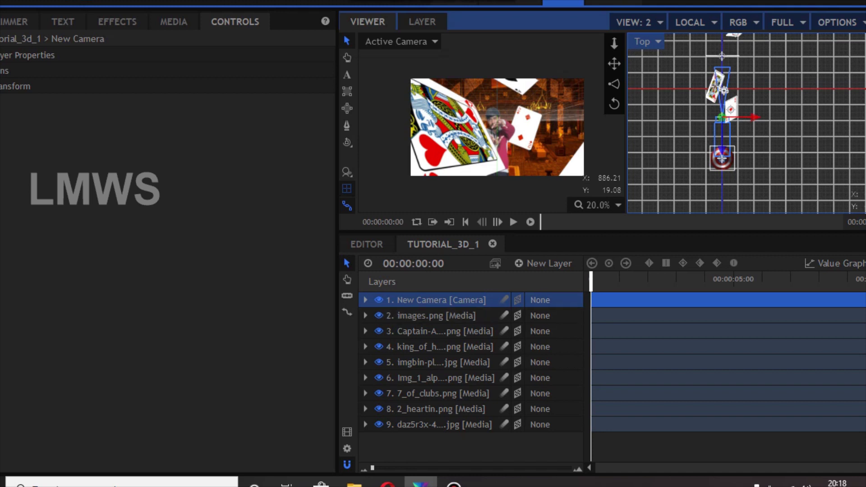
drag(722, 150, 722, 88)
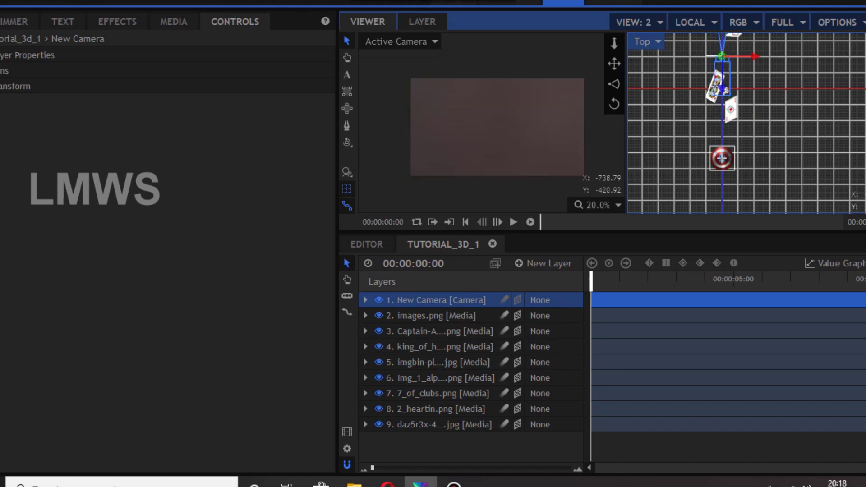
- Keyframe the camera's position from Z -809.1 at 00:00:00:00 to Z 2139.8, behind the shield, at 00:00:09:24
click(1, 71)
click(1, 86)
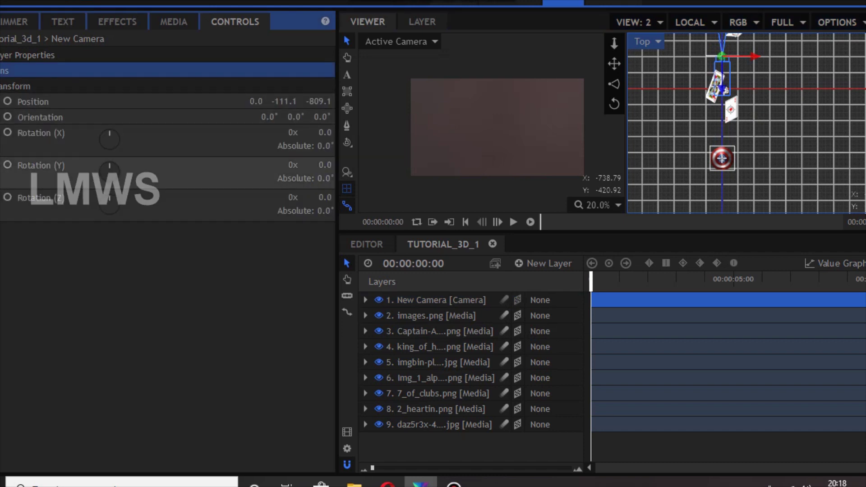
click(7, 102)
click(8, 101)
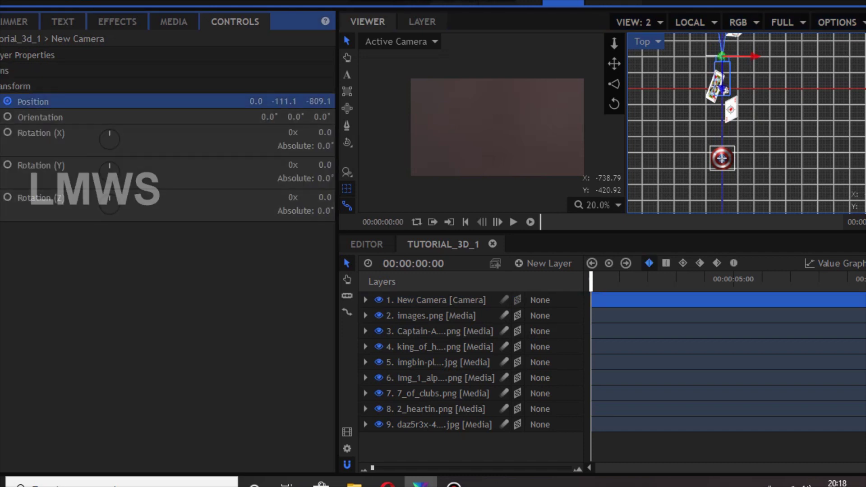
drag(835, 279, 865, 278)
drag(723, 89, 723, 148)
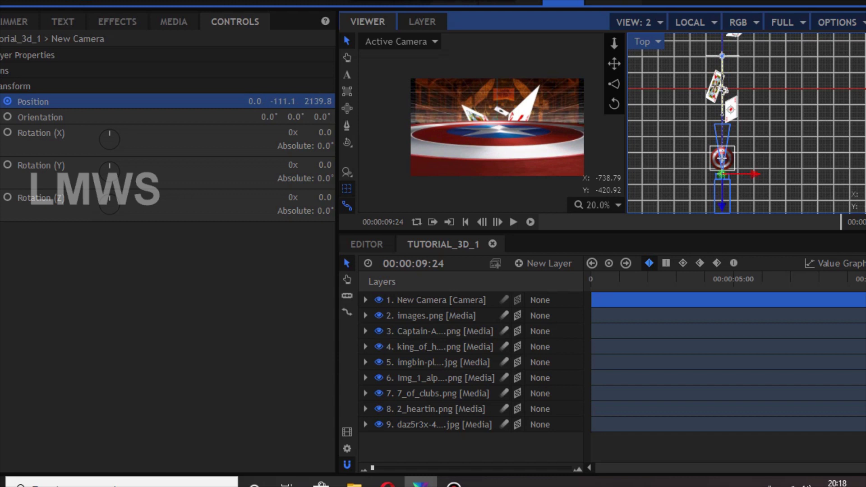
- Play the camera pull-back from the start through to the shield to review the shot
drag(598, 280, 591, 280)
key(space)
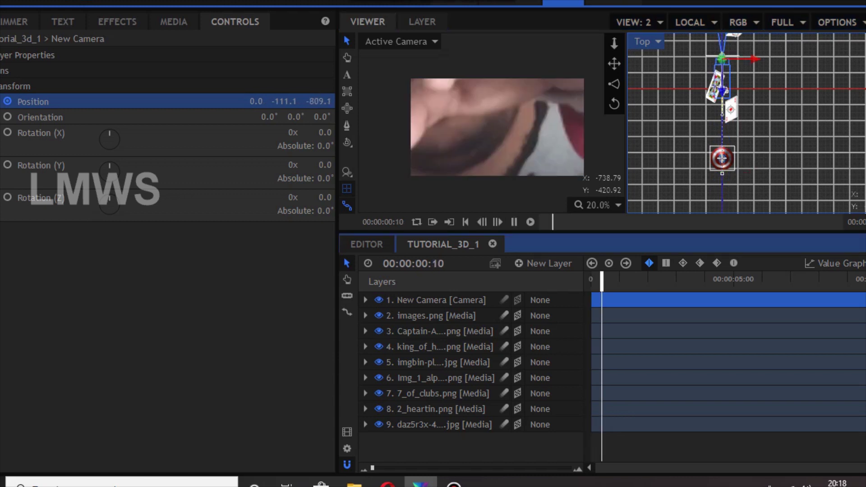
key(space)
click(346, 189)
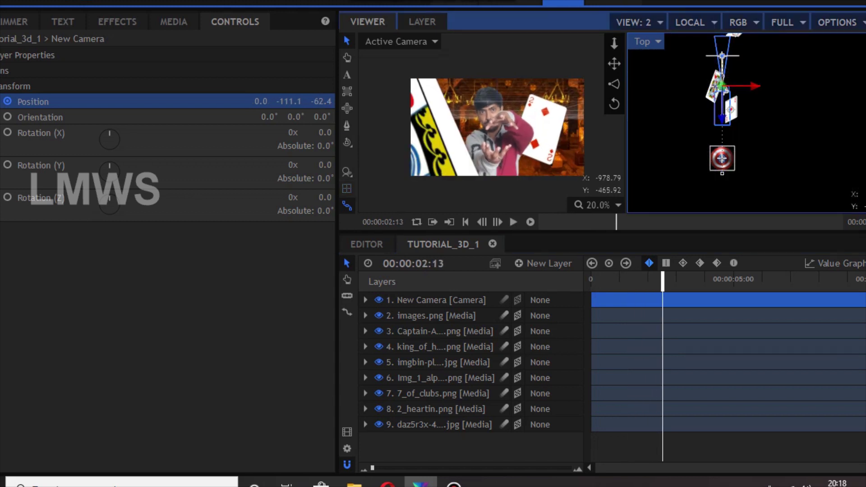
click(347, 189)
click(462, 175)
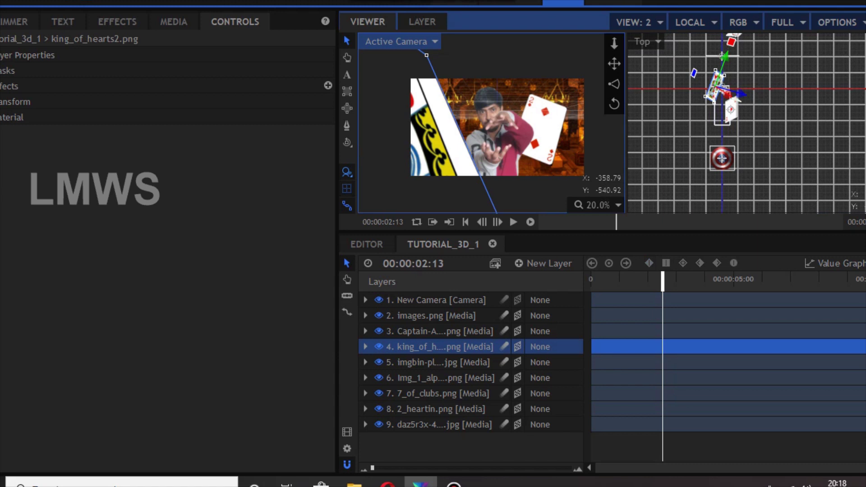
click(347, 189)
click(293, 194)
key(space)
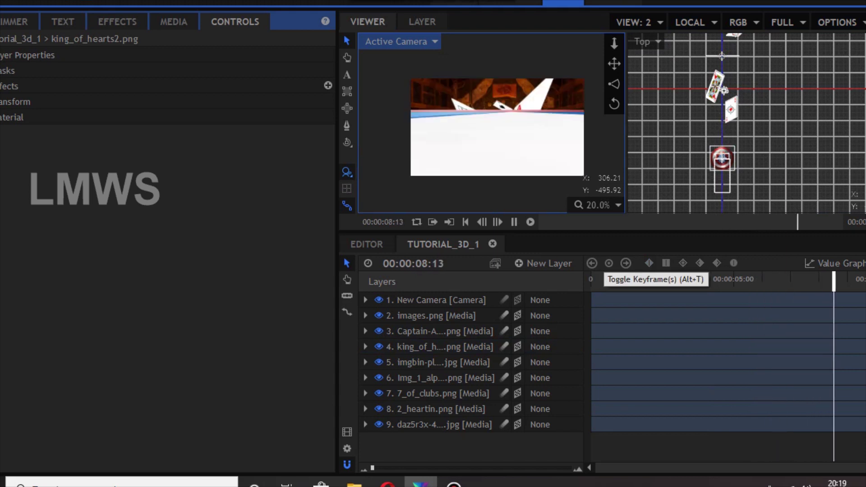
key(space)
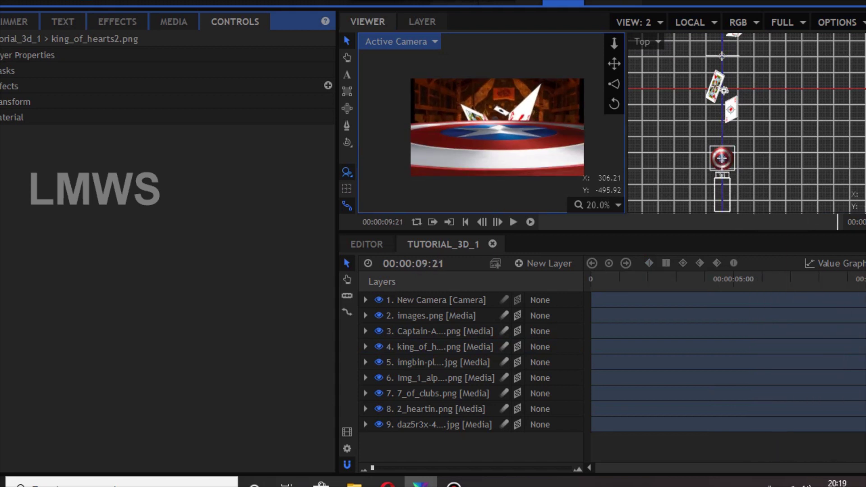
- Enlarge the Img_1_alpha.png figure at 00:00:03:14 by setting its linked scale to 35.6%, 35.6%, 21.9%
click(671, 280)
drag(670, 279, 692, 278)
click(492, 117)
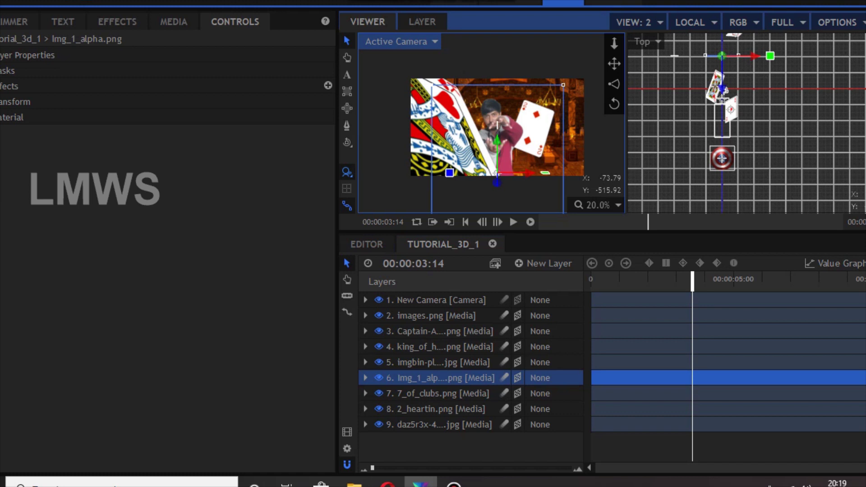
click(18, 101)
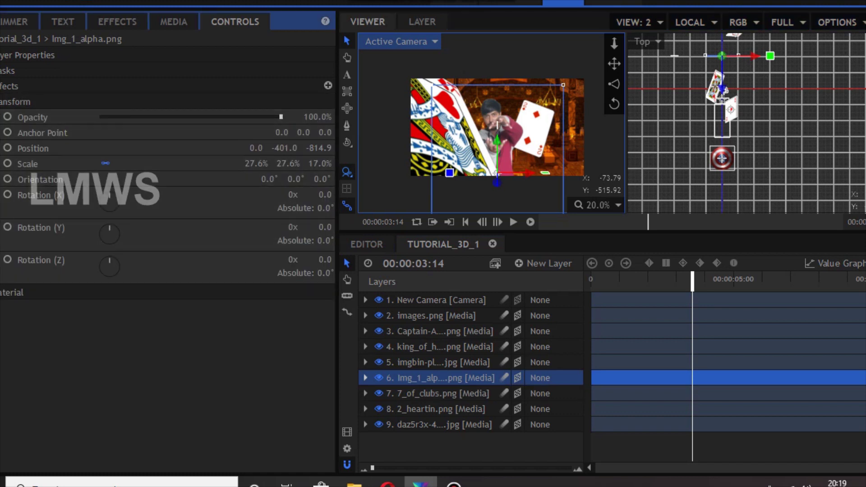
drag(256, 163, 260, 164)
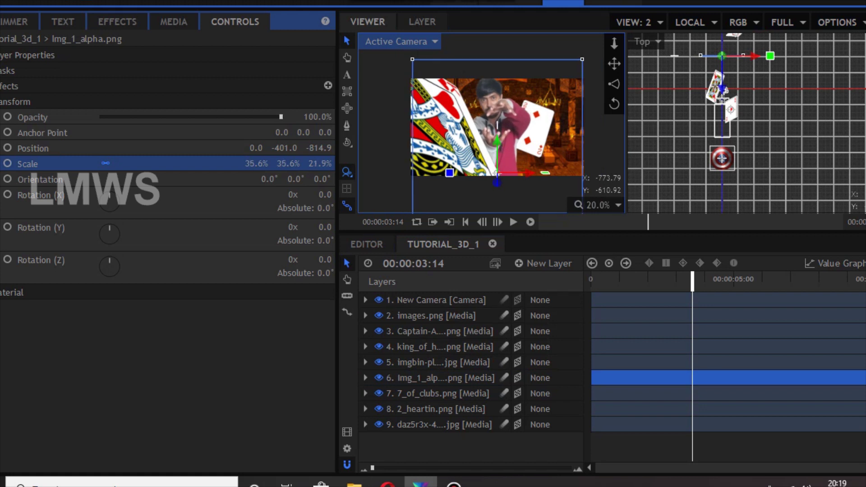
- At 00:00:06:17, shift the king_of_hearts2.png card slightly away from the figure along its own depth axis
drag(692, 280, 781, 280)
click(459, 110)
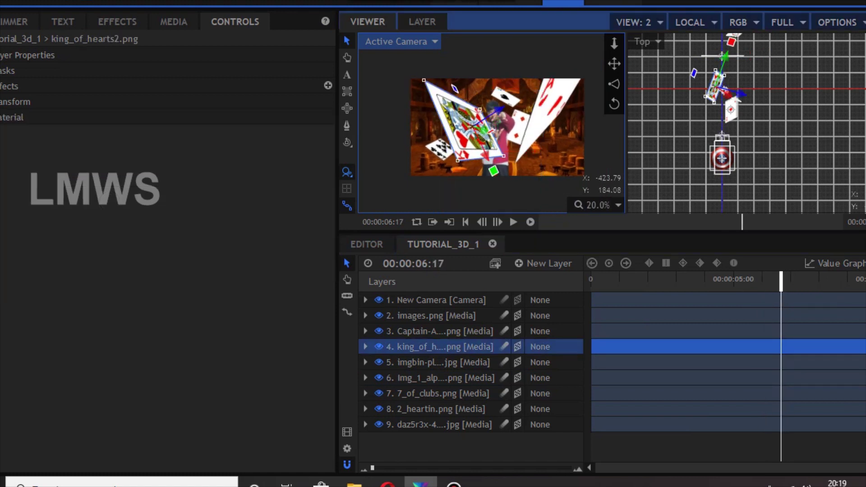
drag(495, 112, 487, 117)
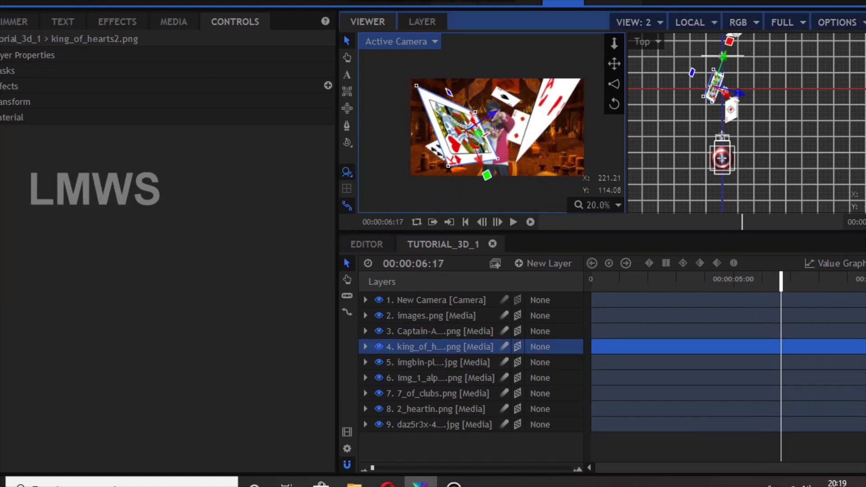
- Rotate the large imgbin ace card beside the figure and shift it slightly outward
click(547, 109)
drag(582, 123, 587, 126)
drag(542, 142, 580, 154)
- Duplicate the imgbin ace card layer at 00:00:05:06 and move the lower copy to -18.6, -128.2, 581.4
drag(647, 278, 740, 279)
key(ctrl+d)
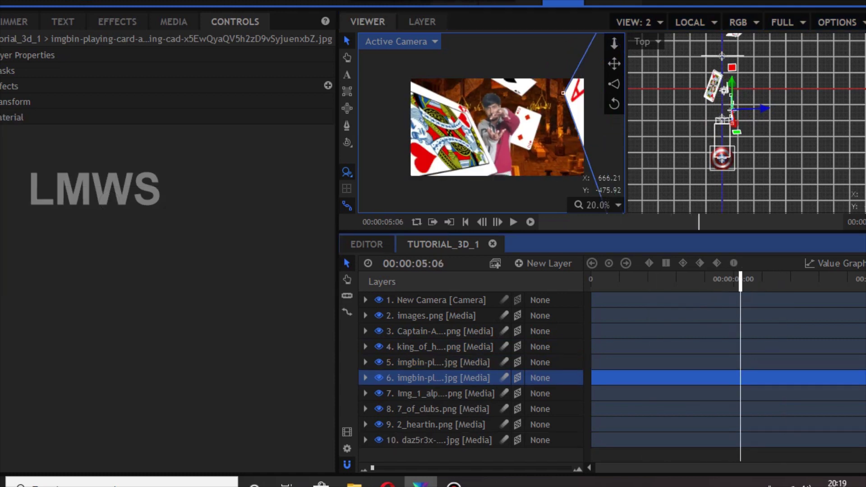
scroll(469, 134, down, 1)
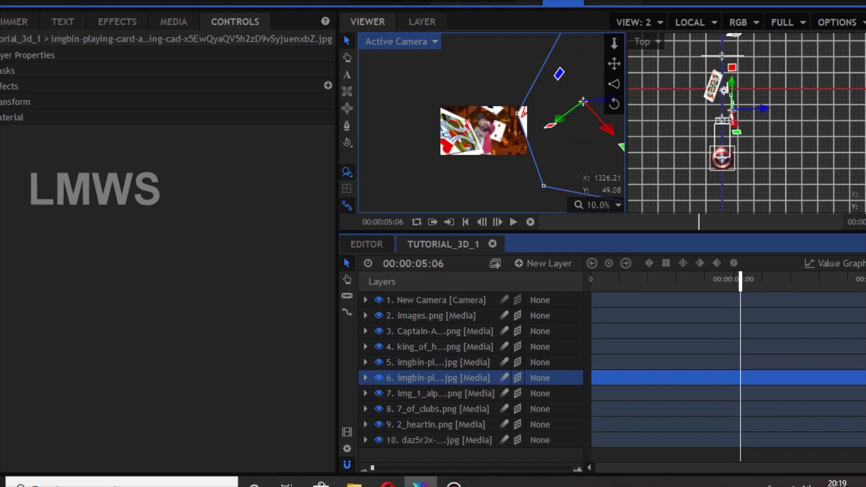
drag(583, 100, 472, 109)
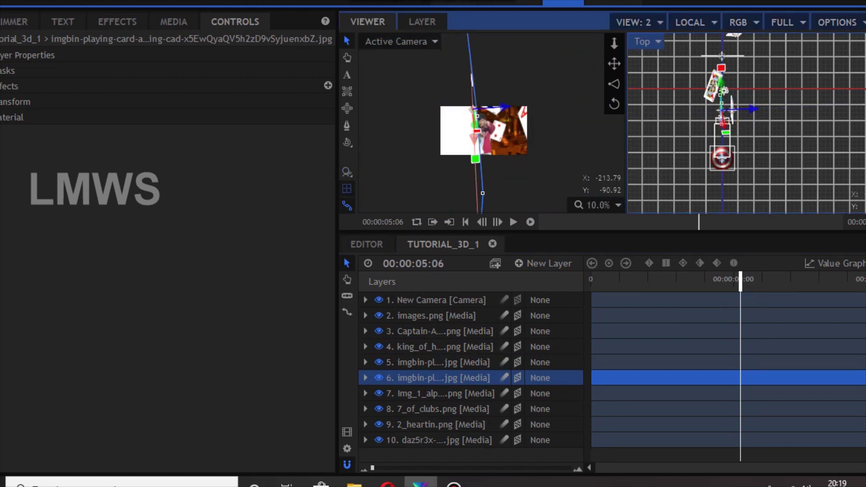
drag(475, 139, 484, 175)
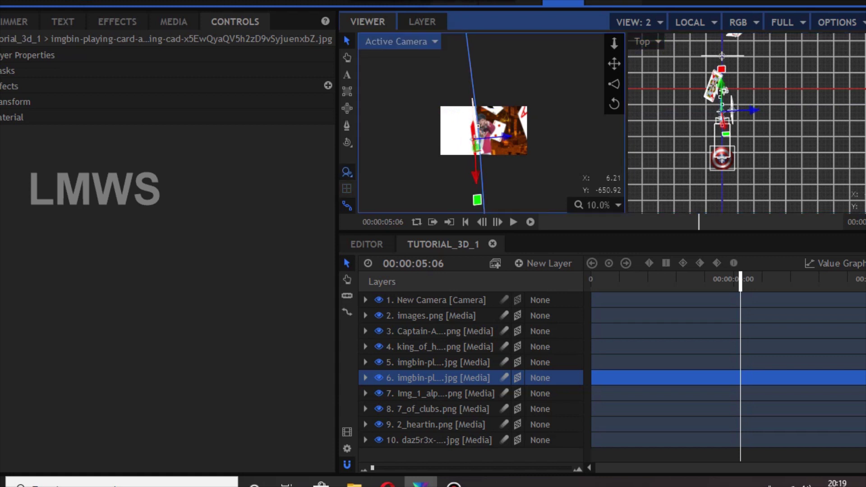
- Scale the duplicated ace card to 15.0% and orient it to 118.0°, 358.0°, 0.0°
click(27, 101)
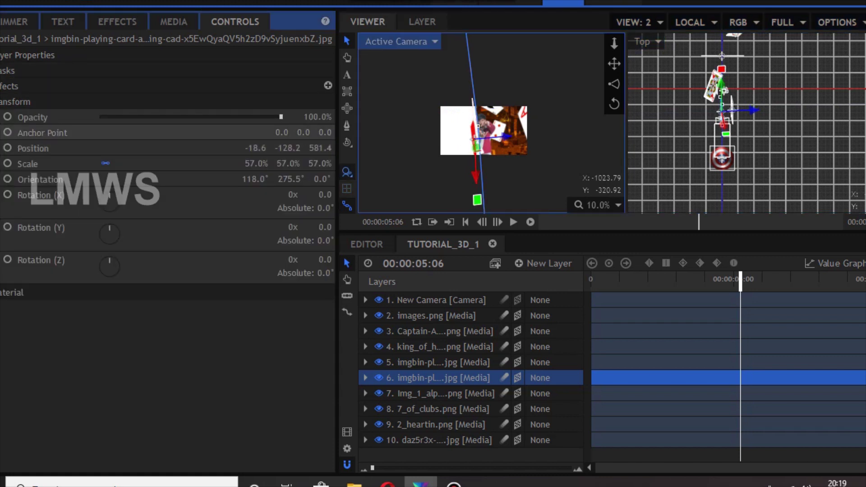
drag(256, 164, 221, 163)
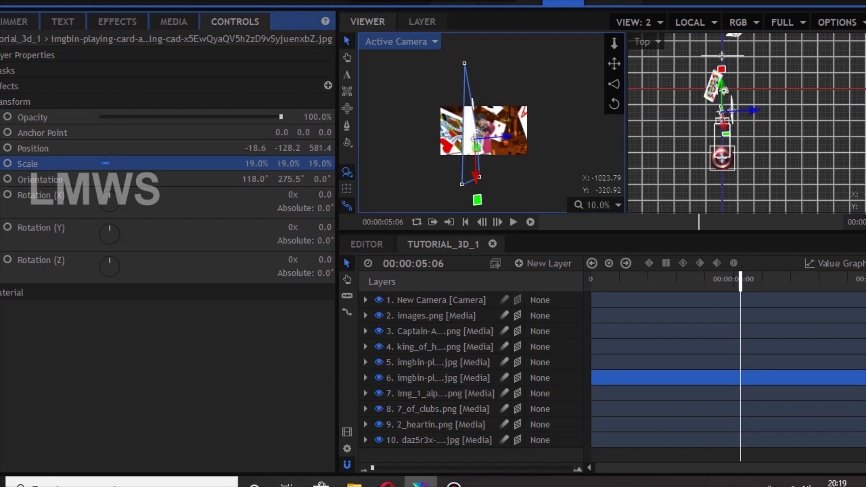
drag(479, 199, 533, 147)
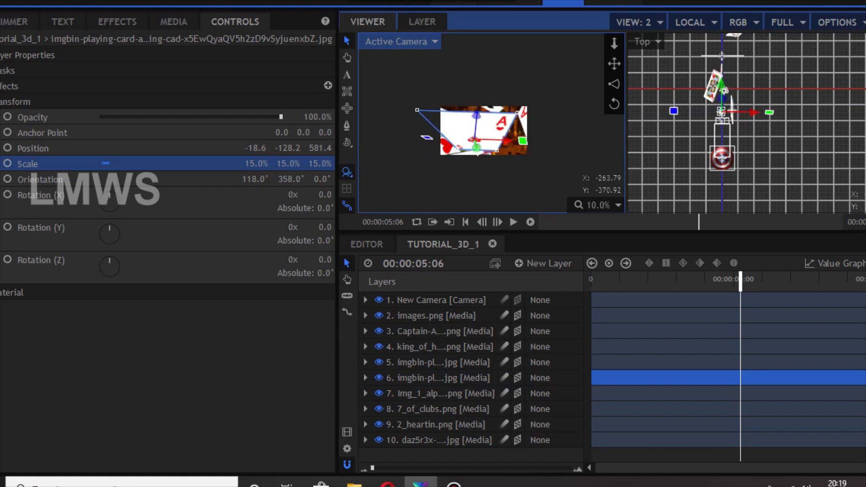
- Using the Right view, orient the duplicated ace card to 80.6°, 16.2°, 1.2° and position it at 25.9, -170.7, 575.1
click(646, 41)
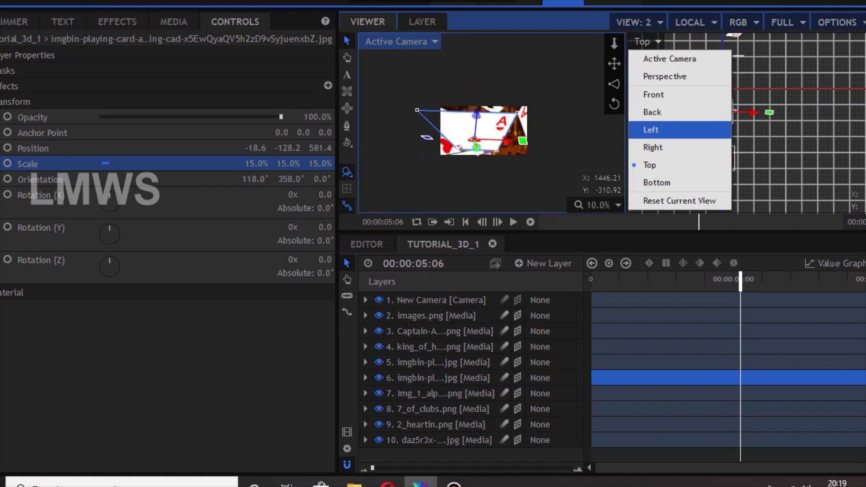
click(657, 145)
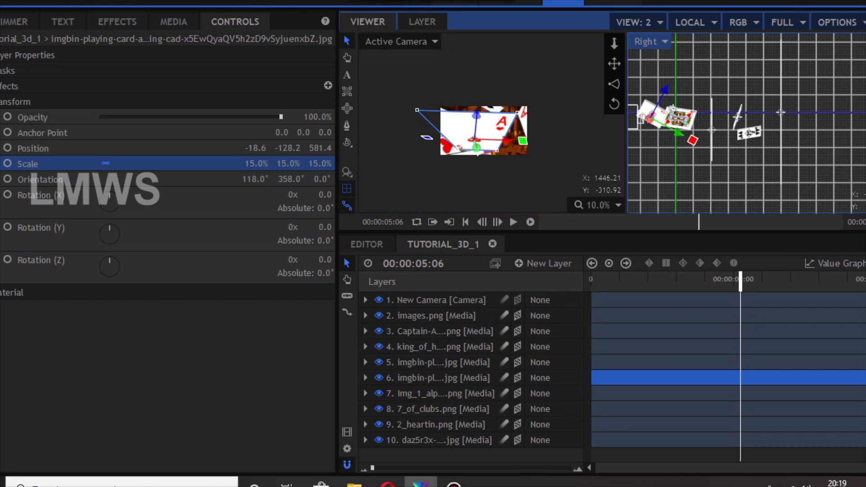
scroll(671, 140, up, 2)
drag(688, 135, 693, 105)
drag(474, 140, 545, 148)
- Play the camera move through to 00:00:09:24 with the Active Camera view enlarged to 40.0%
click(633, 280)
key(space)
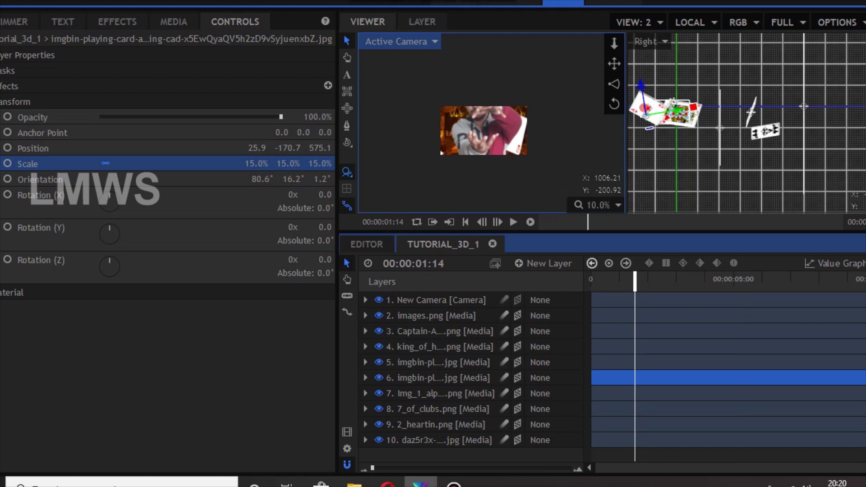
scroll(470, 136, up, 1)
scroll(471, 136, up, 2)
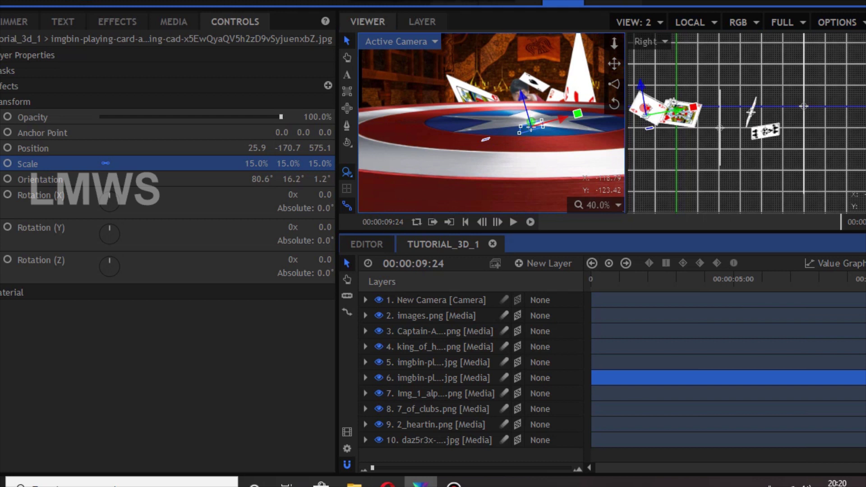
- Shorten the tutorial_3d_1 composition so its duration ends at 00:00:09:00
mouse_move(841, 278)
mouse_down()
mouse_move(830, 279)
mouse_move(853, 279)
mouse_up()
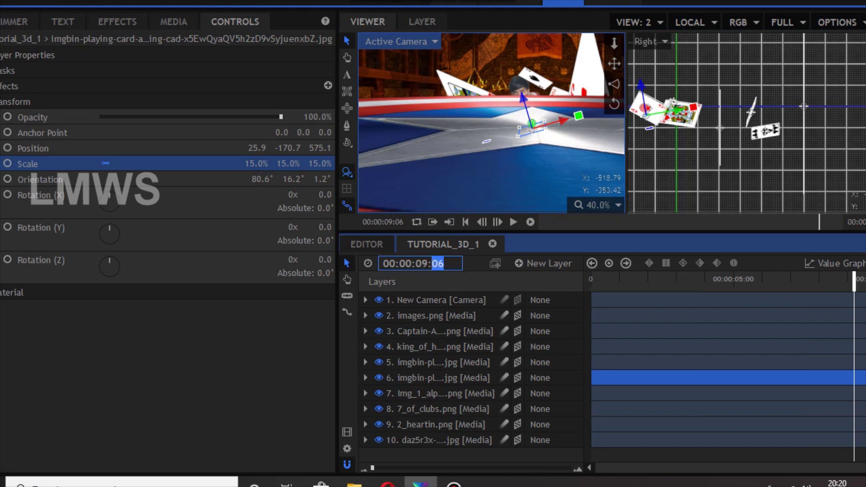
key(Return)
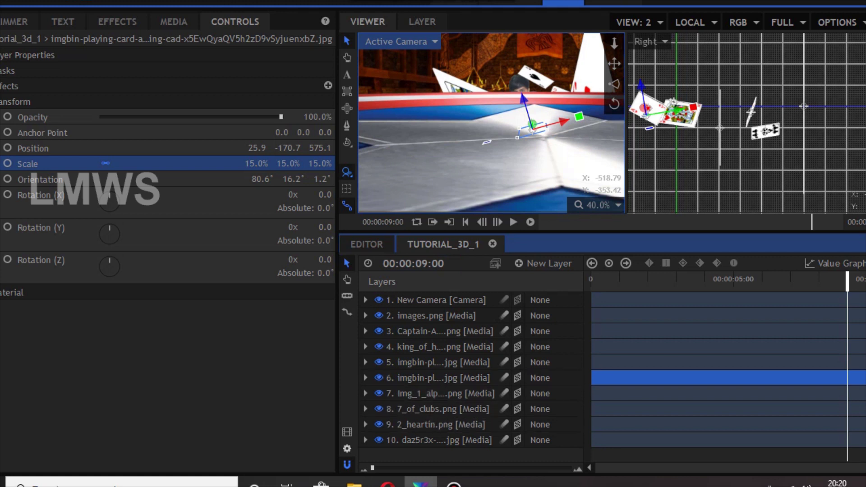
click(347, 448)
click(424, 61)
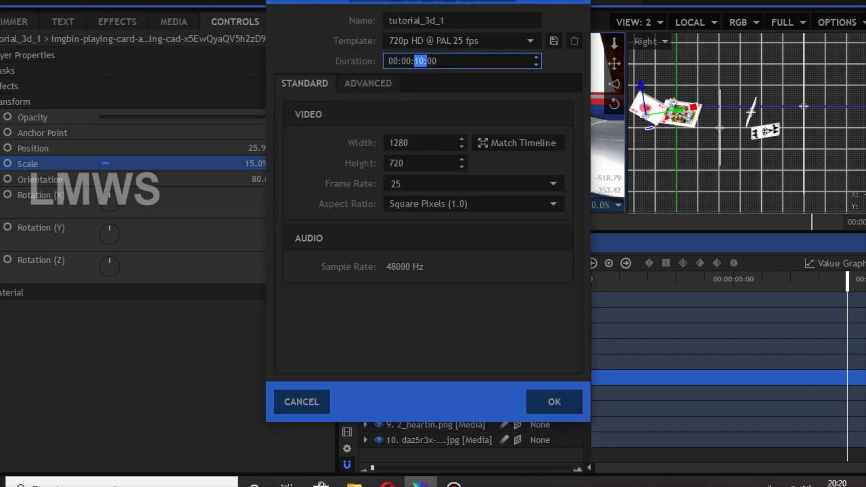
text(0)
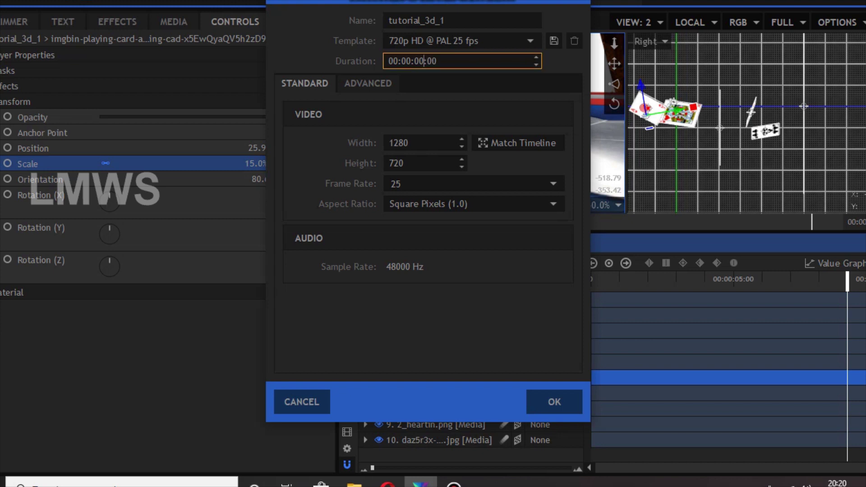
key(Return)
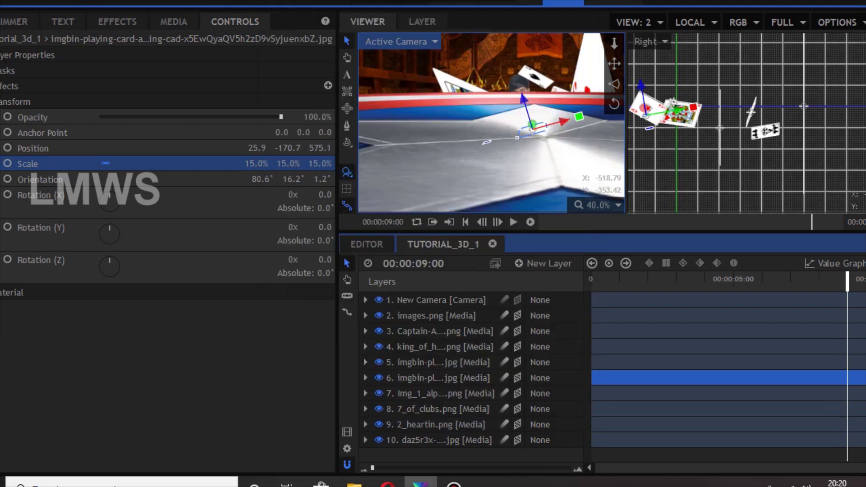
- Play the shortened camera move from the start, first in two views and again in a single Active Camera view
drag(810, 281, 827, 281)
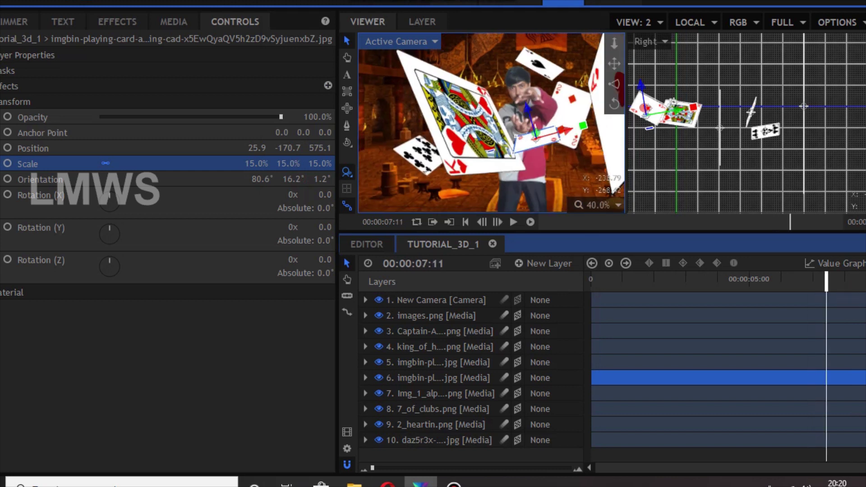
drag(826, 278, 865, 279)
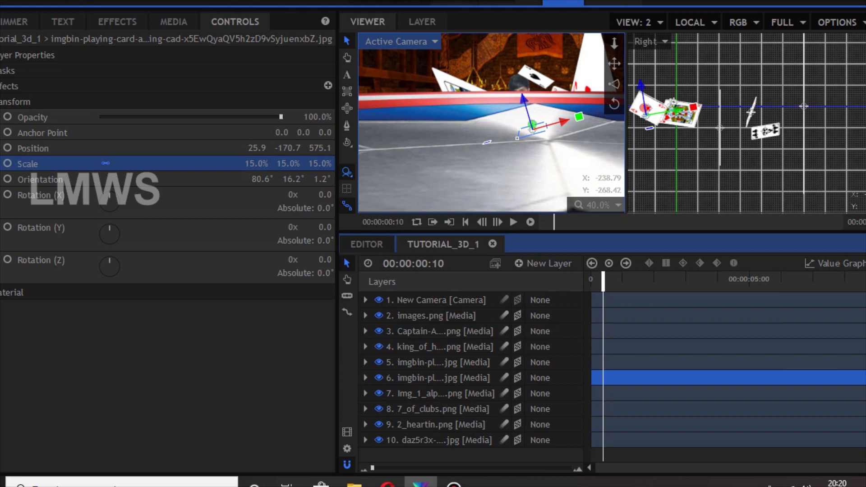
key(space)
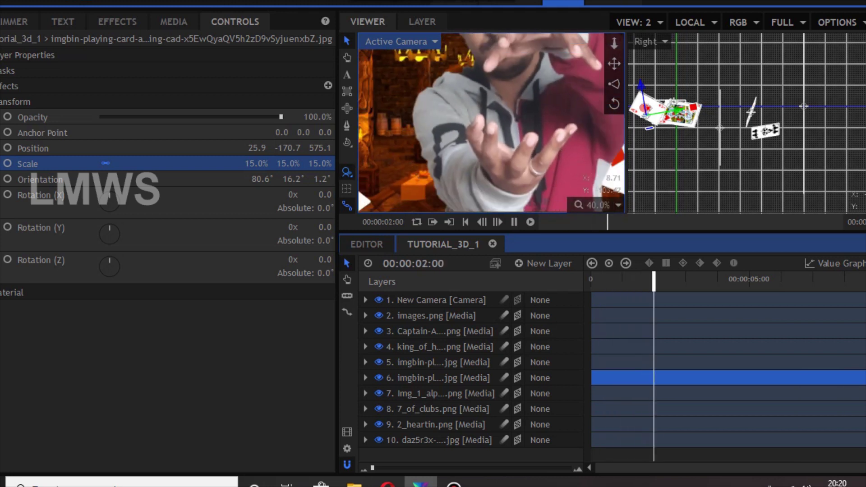
key(space)
click(640, 22)
click(640, 39)
key(Home)
key(space)
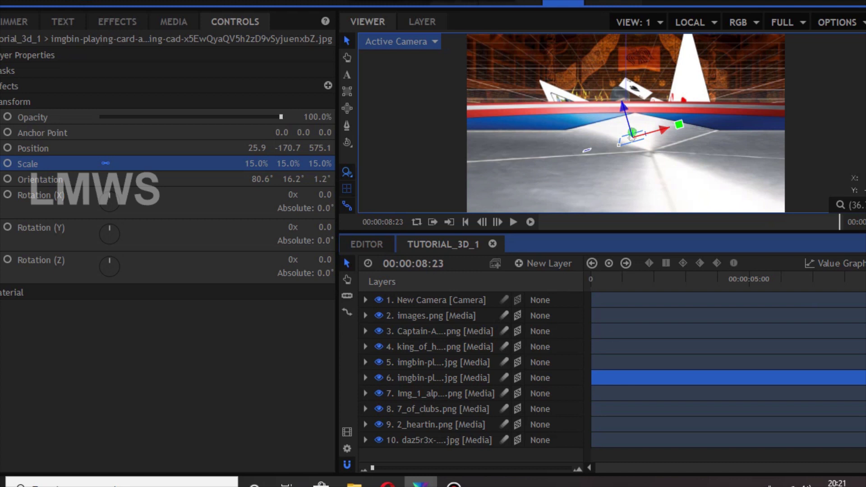
- Go to 00:00:02:19, hide the 3D grid in the Active Camera view and deselect the card layer
drag(624, 281, 678, 281)
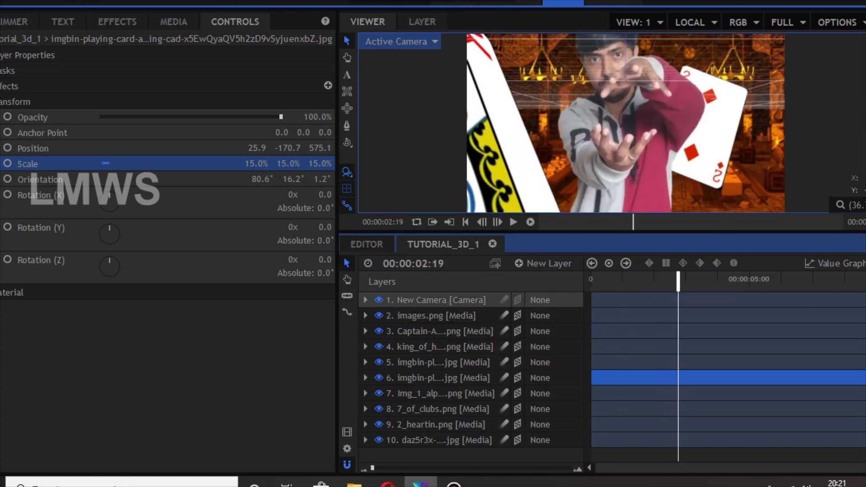
click(453, 483)
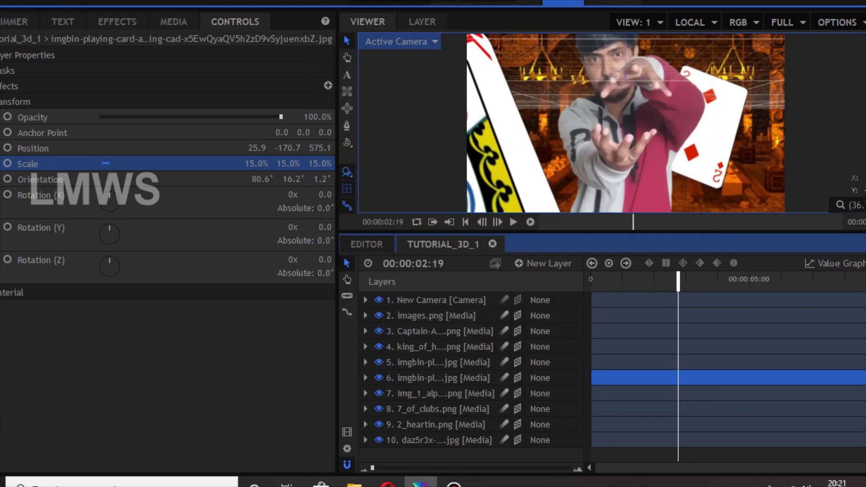
click(406, 135)
click(347, 189)
click(181, 374)
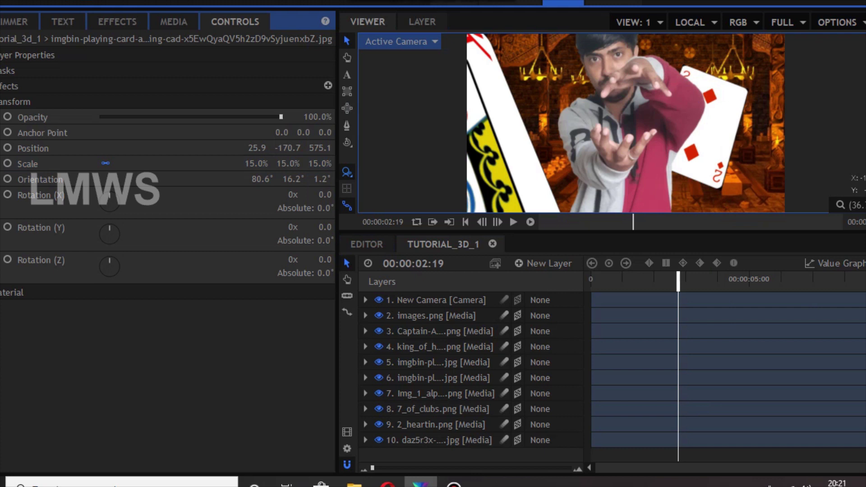
- Add a light layer to the composition and show the Active Camera and Right views side by side
click(543, 263)
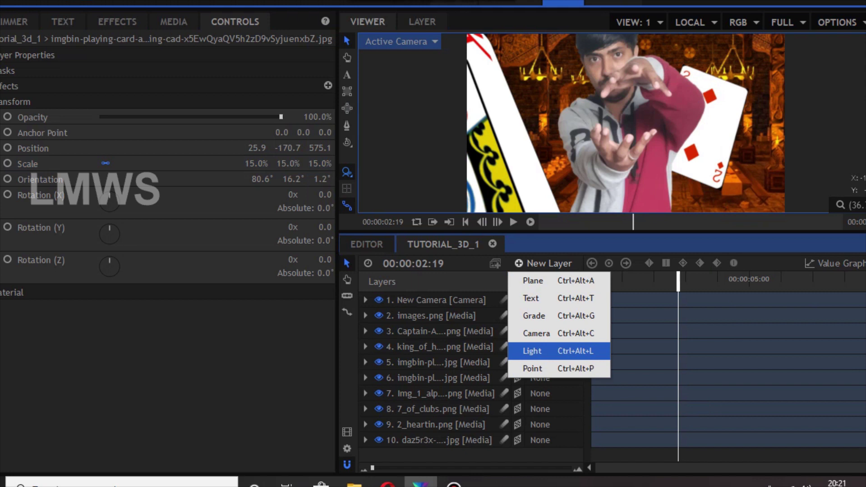
click(533, 351)
scroll(586, 125, down, 3)
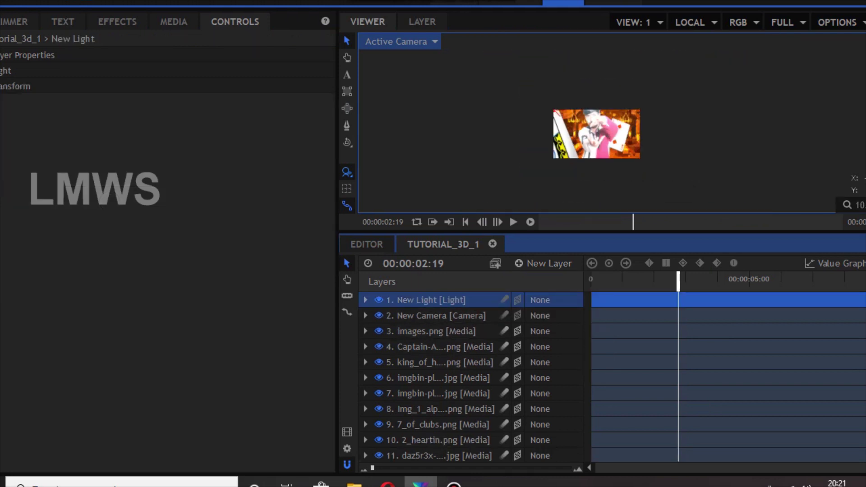
scroll(602, 123, up, 2)
click(639, 23)
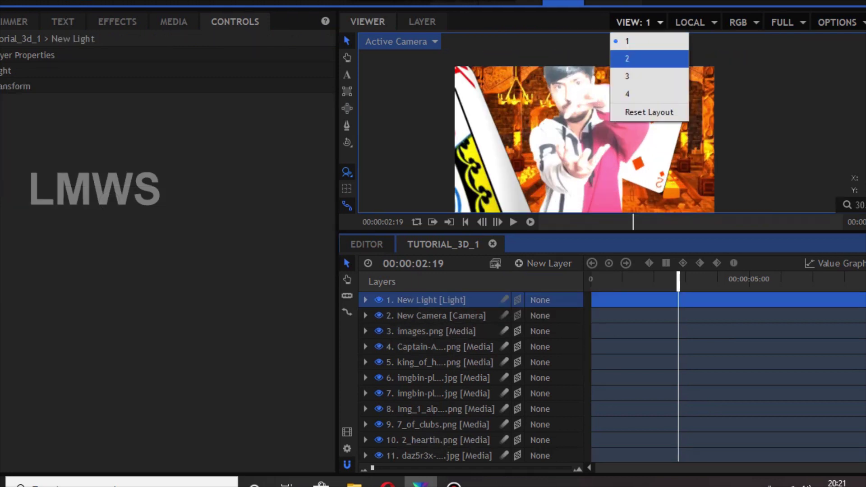
click(635, 59)
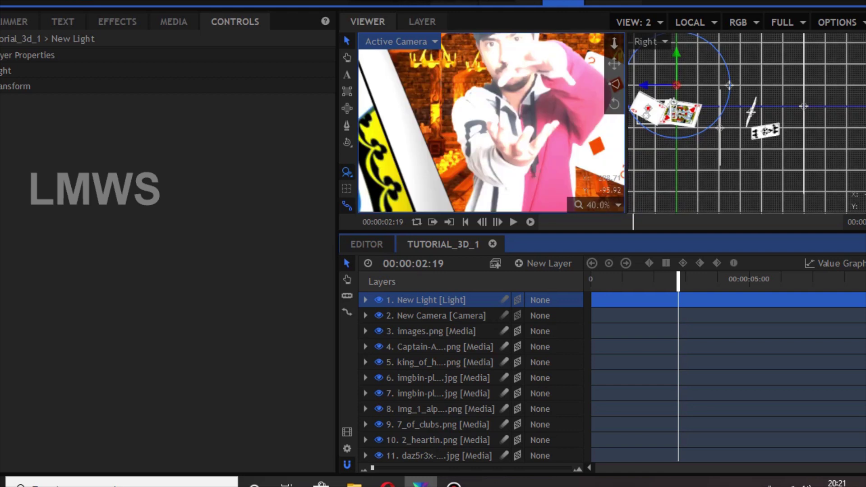
- Move the light slightly toward the camera in the Right view and check the scene's lighting at 00:00:04:17
key(Home)
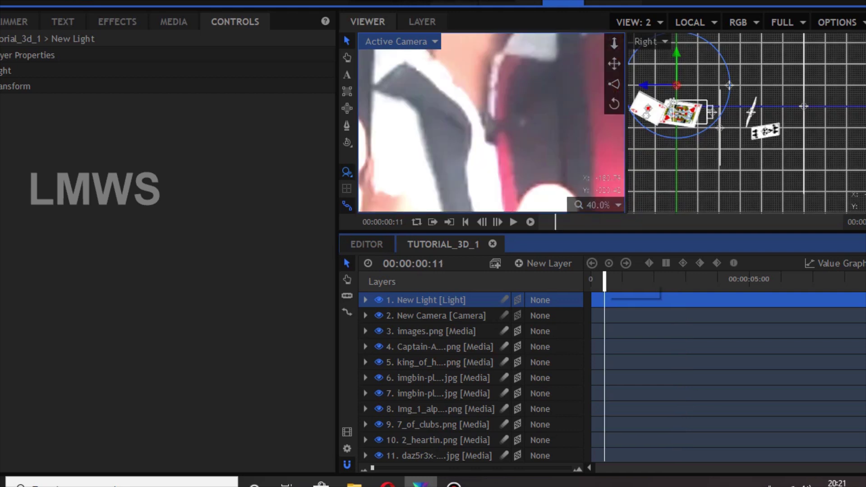
drag(644, 84, 665, 85)
drag(603, 279, 739, 279)
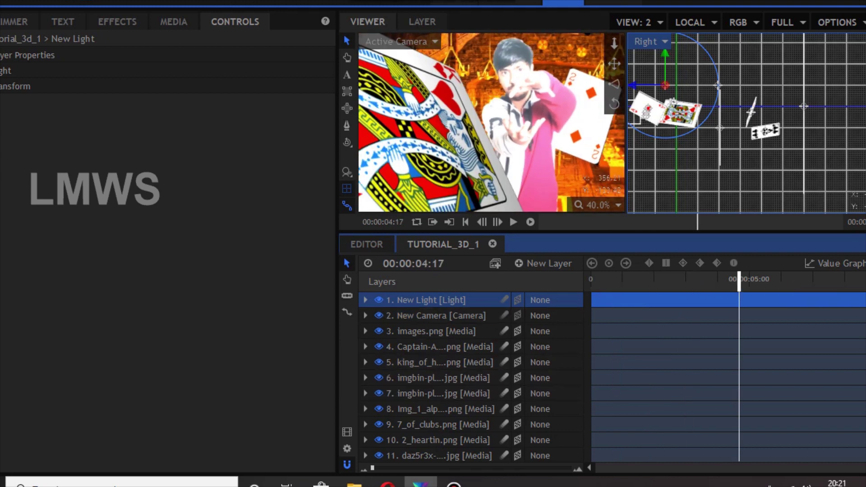
scroll(519, 143, down, 2)
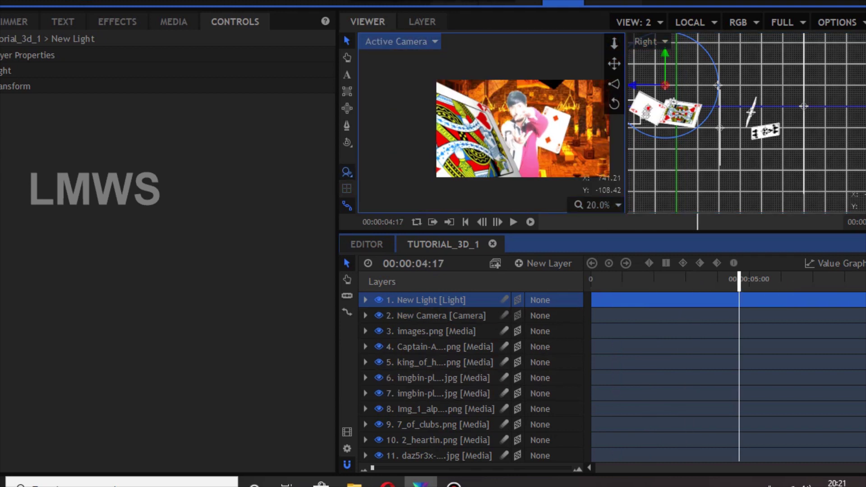
- Expand the light's properties and move the light back along its depth axis to about the scene's vertical axis in the Right view
drag(676, 87, 708, 93)
scroll(708, 93, up, 1)
click(6, 71)
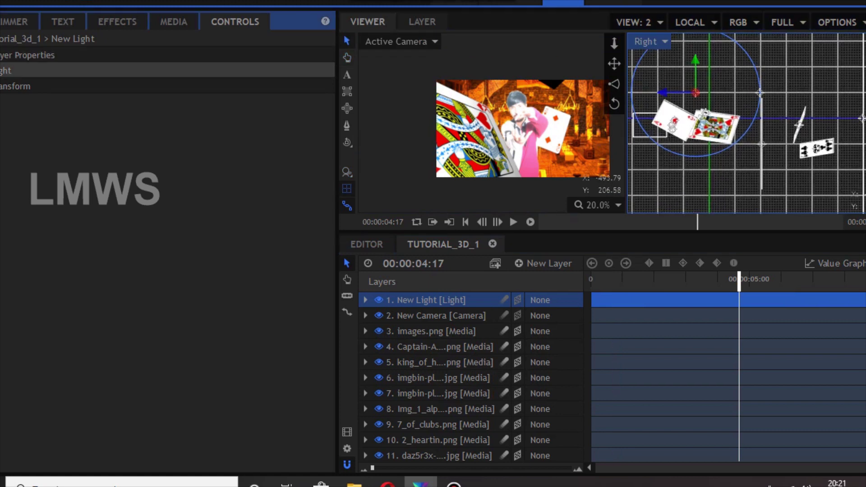
click(7, 71)
drag(663, 93, 678, 92)
click(650, 42)
click(650, 42)
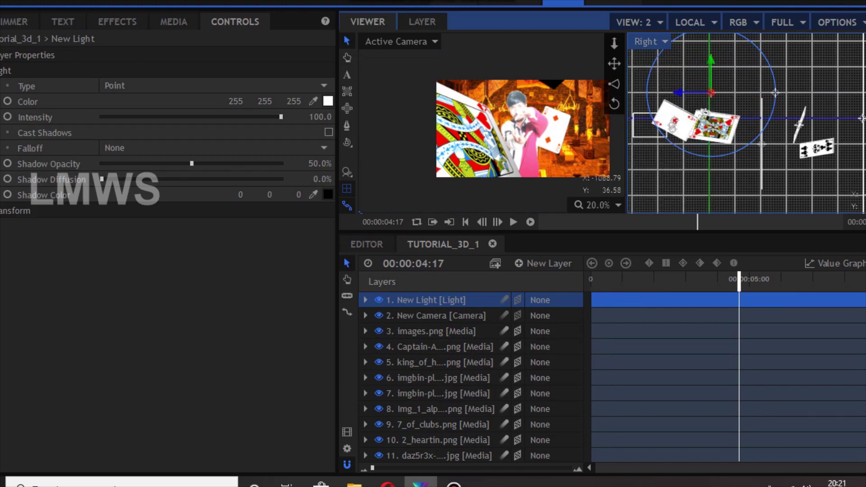
scroll(491, 124, up, 3)
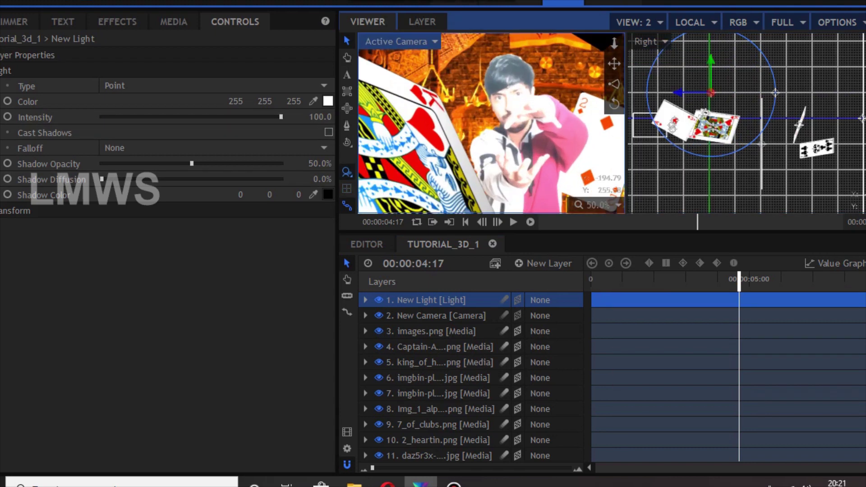
scroll(487, 86, down, 1)
- Sample an orange of 254, 170, 46 from the tavern background as the light's color and set its intensity to 44.0
drag(314, 101, 523, 54)
scroll(492, 124, down, 2)
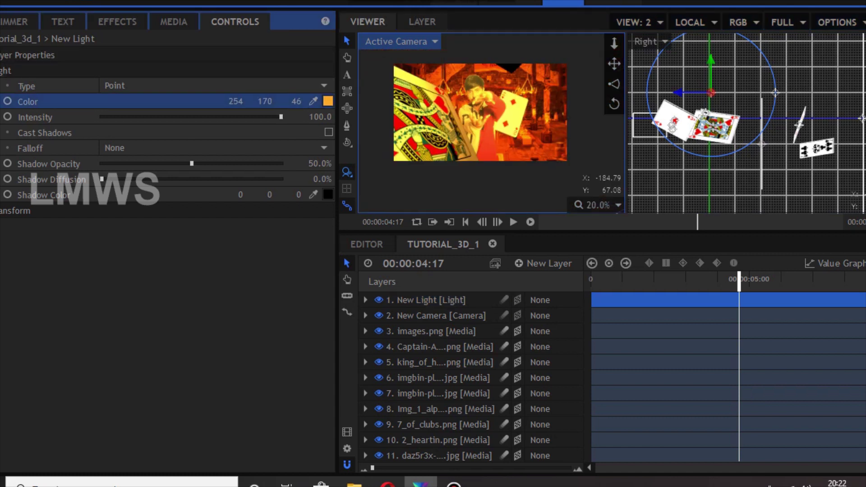
drag(281, 117, 206, 117)
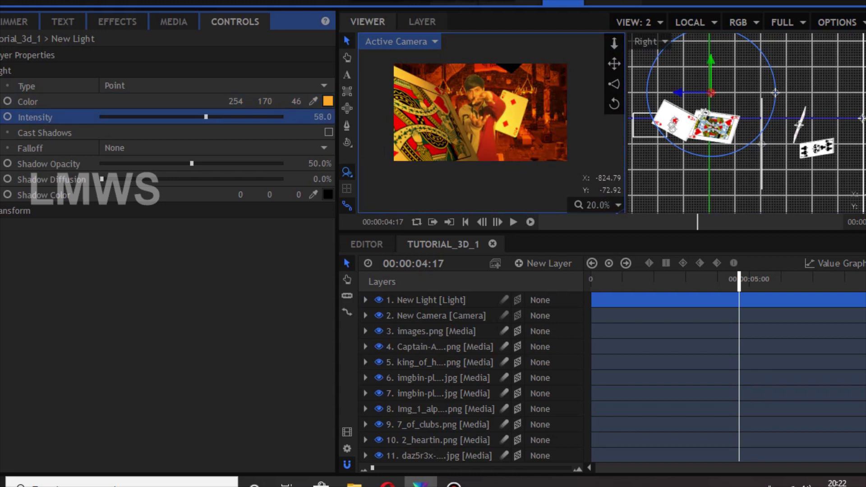
scroll(492, 122, up, 2)
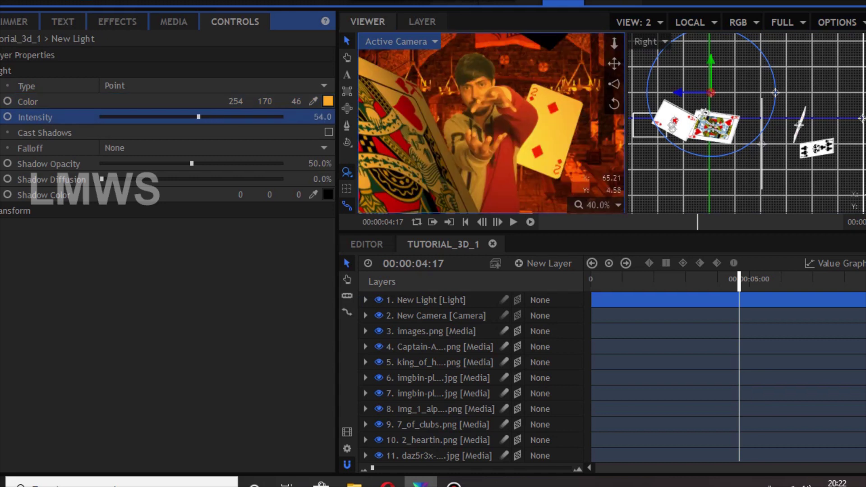
drag(199, 117, 181, 117)
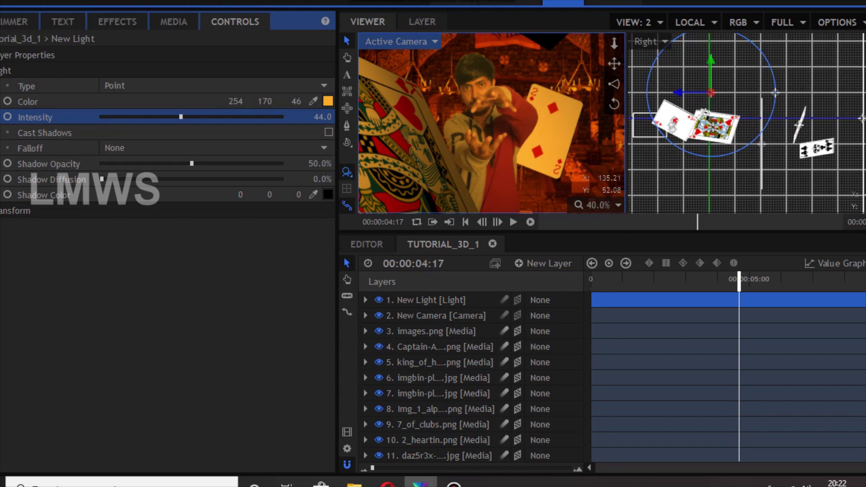
- Return to a single Active Camera view and review the orange-lit scene through to 00:00:07:00
click(639, 22)
click(632, 41)
click(635, 22)
click(638, 39)
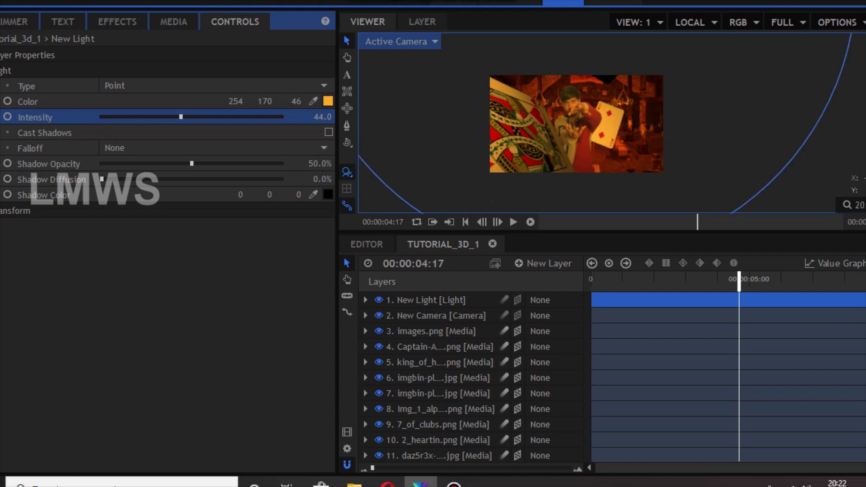
scroll(586, 151, up, 1)
drag(738, 279, 813, 278)
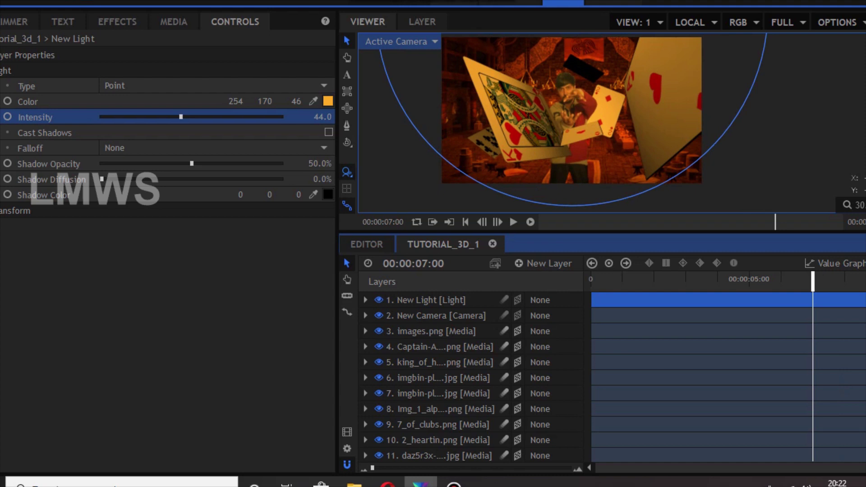
- Turn on Cast Shadows for the light and check the scene at 00:00:03:10
click(328, 132)
click(289, 259)
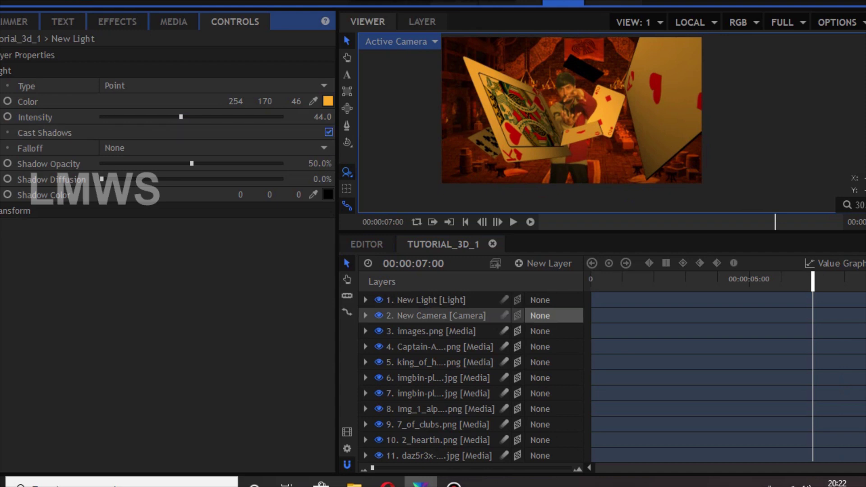
drag(623, 278, 698, 278)
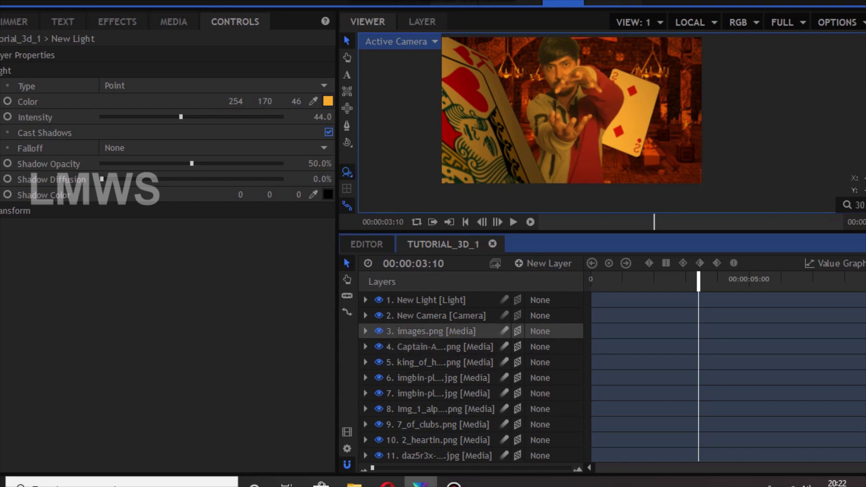
- Try the king_of_hearts2.png card with Illuminated off in its material properties, and turn the option back on
click(436, 331)
click(444, 362)
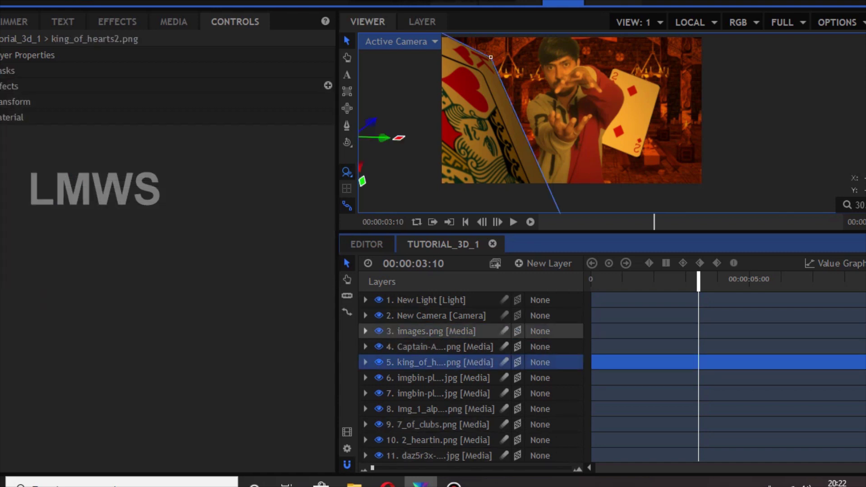
click(27, 102)
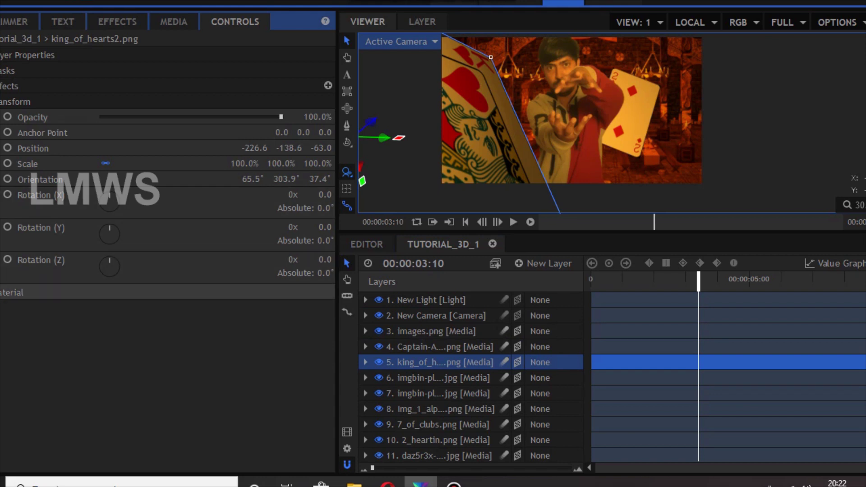
click(14, 292)
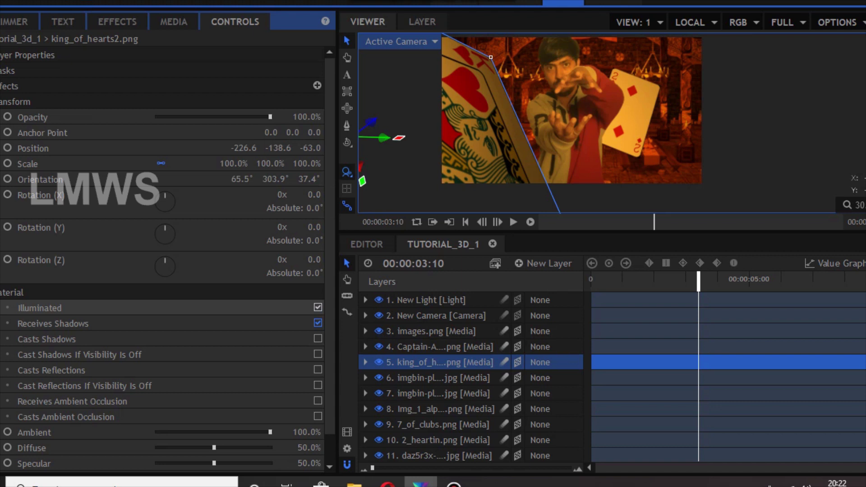
click(318, 307)
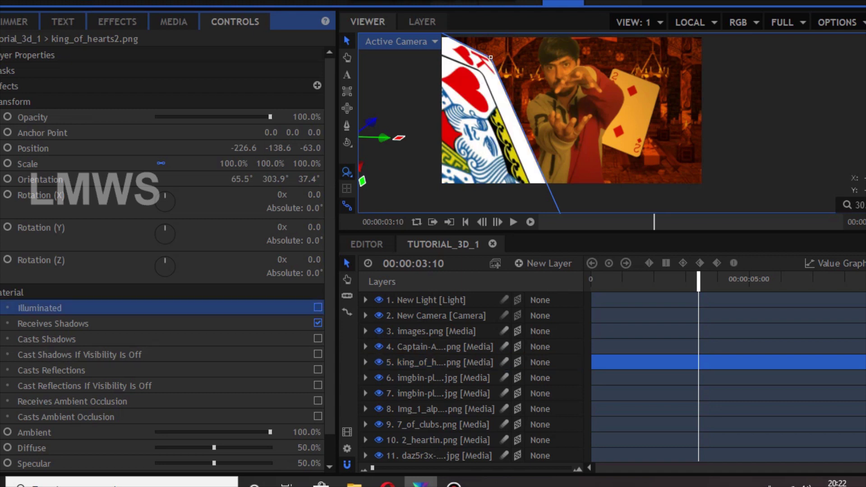
click(318, 307)
click(2, 293)
click(1, 102)
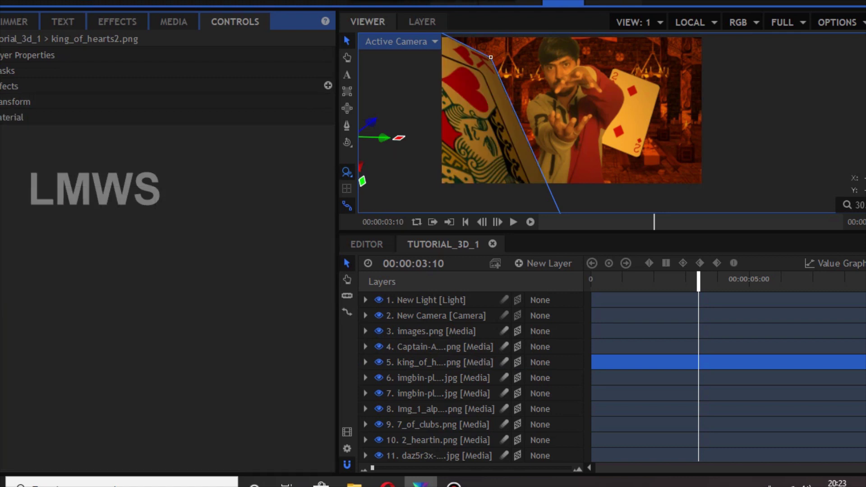
- Add a second light to the composite shot at 00:00:06:09 and set its type to Ambient
click(2, 153)
drag(698, 279, 792, 279)
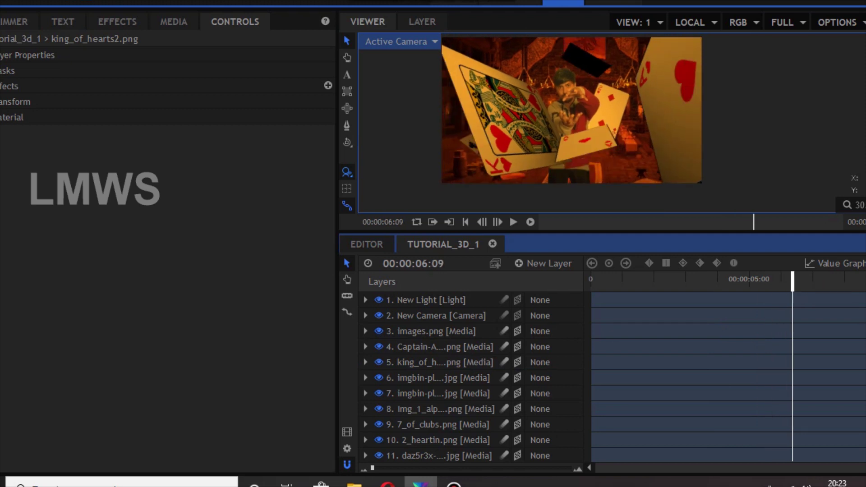
click(639, 22)
click(639, 22)
click(544, 263)
click(532, 351)
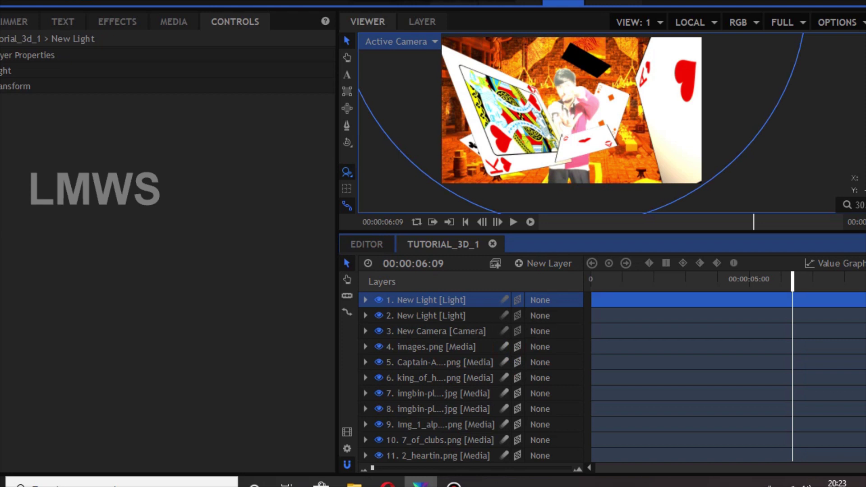
click(212, 86)
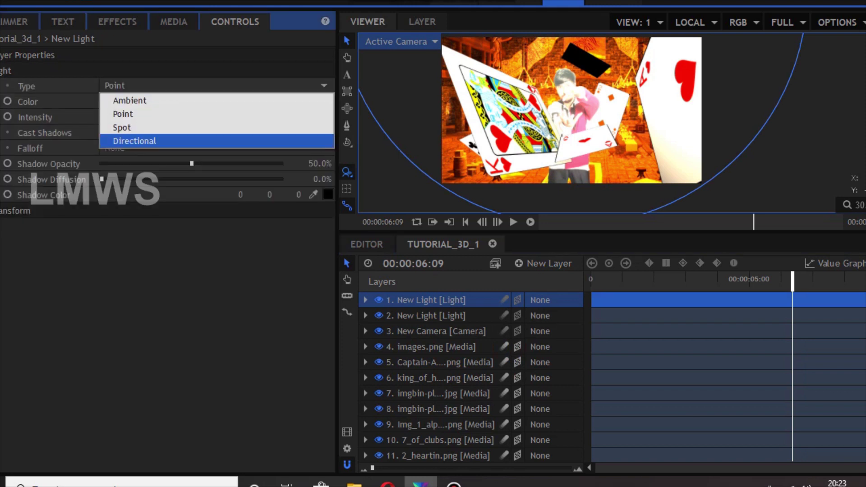
click(117, 98)
- Sample an orange of 224, 92, 19 from the tavern background as the ambient light's color and set its intensity to 13.0
drag(281, 117, 146, 117)
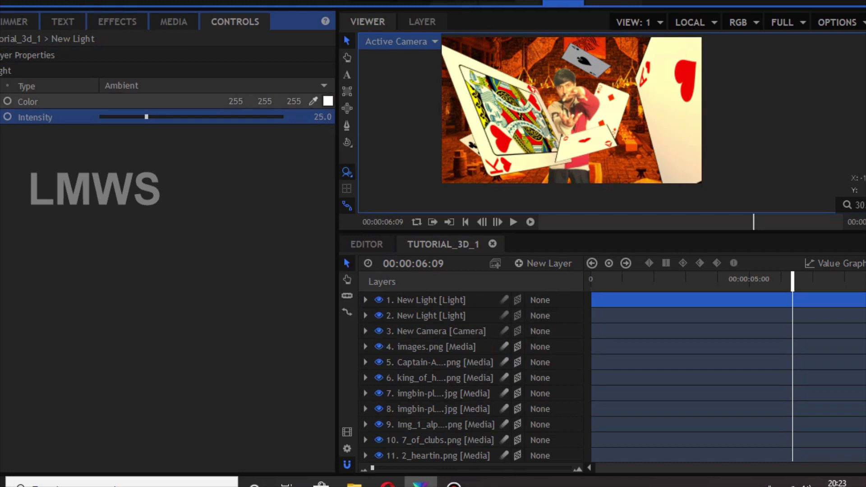
drag(313, 102, 464, 48)
drag(146, 117, 124, 117)
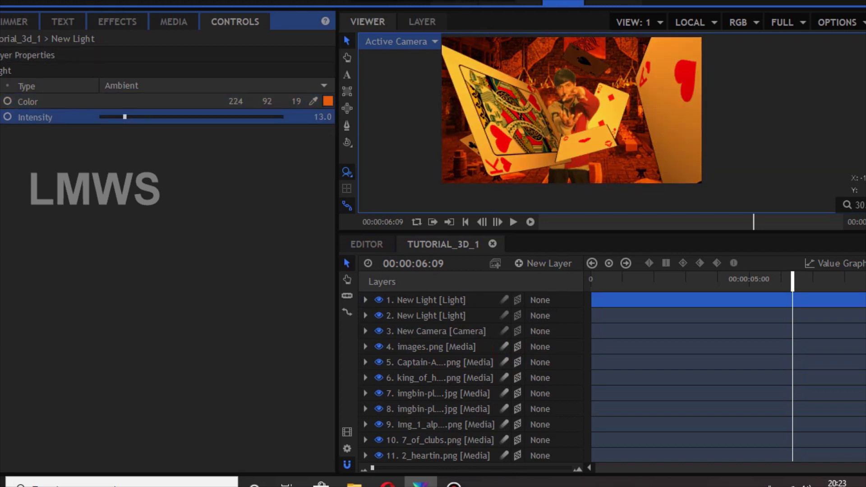
click(253, 199)
- Review the shot with both lights and set the point light's intensity to 27.0 at 00:00:04:09
drag(629, 278, 865, 279)
click(622, 279)
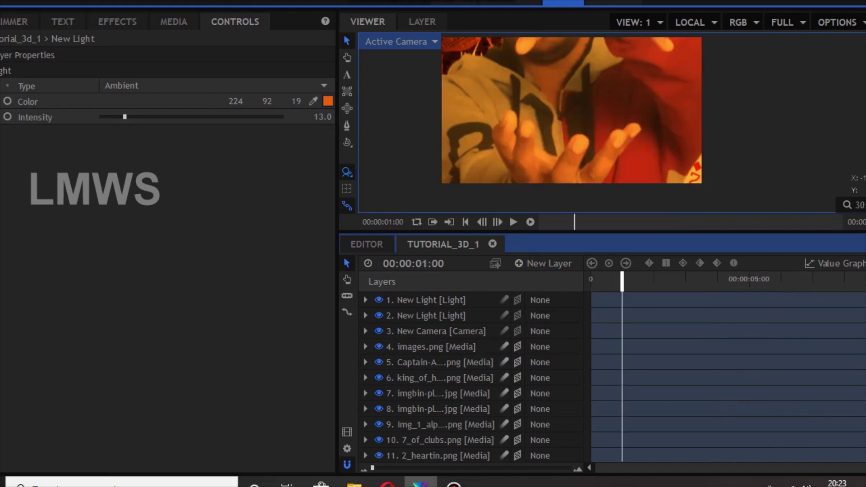
drag(621, 279, 729, 279)
click(431, 316)
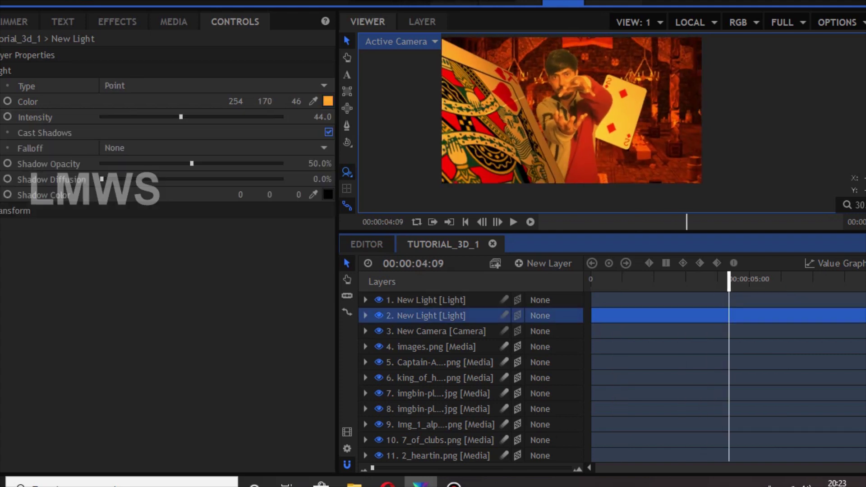
drag(180, 117, 150, 117)
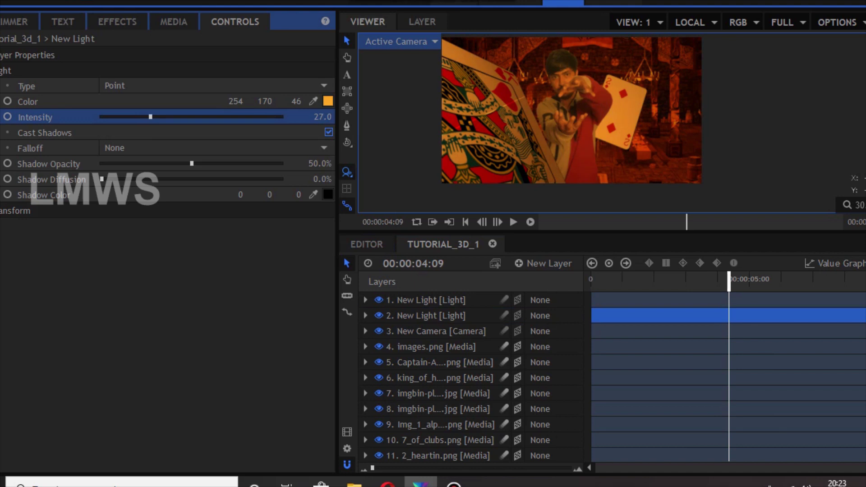
- Turn off Illuminated in the material properties of the daz5r3x tavern background layer
scroll(469, 379, down, 1)
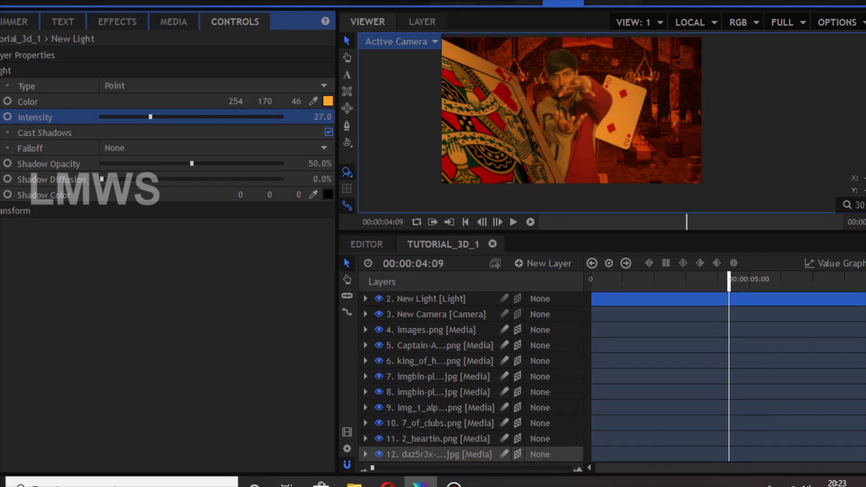
click(438, 454)
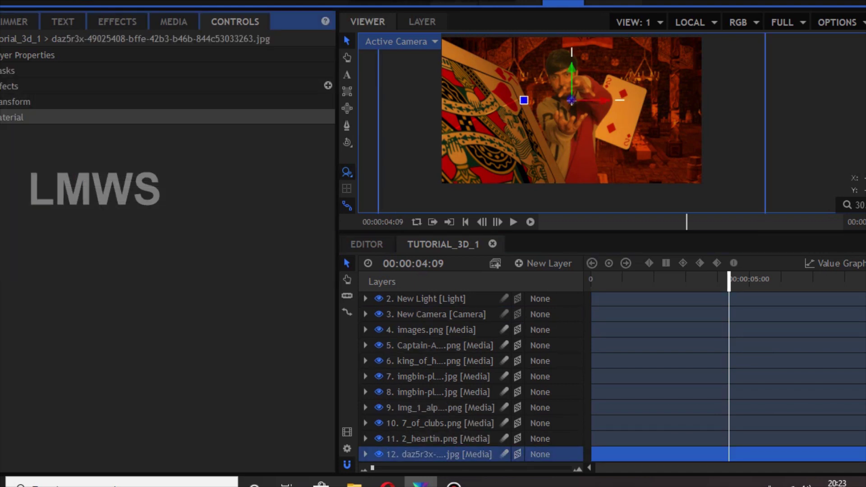
click(2, 117)
click(328, 133)
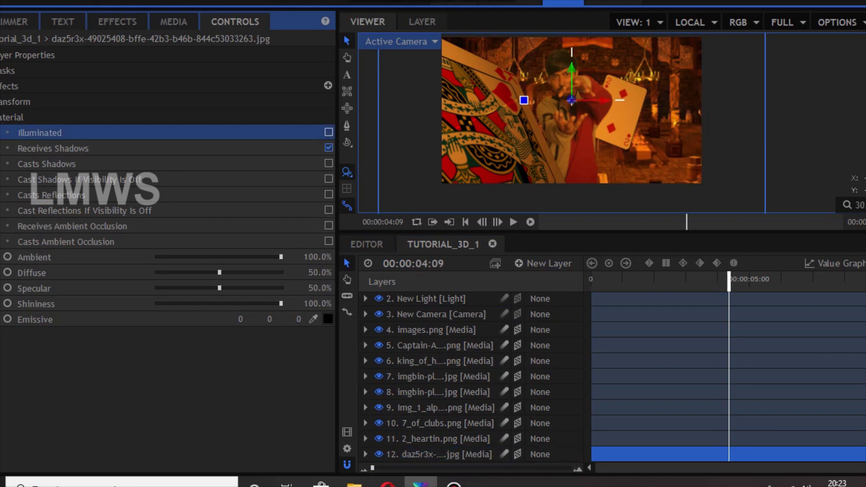
click(793, 117)
- Review the relit tavern scene in a closer view through to 00:00:07:02
scroll(583, 88, up, 1)
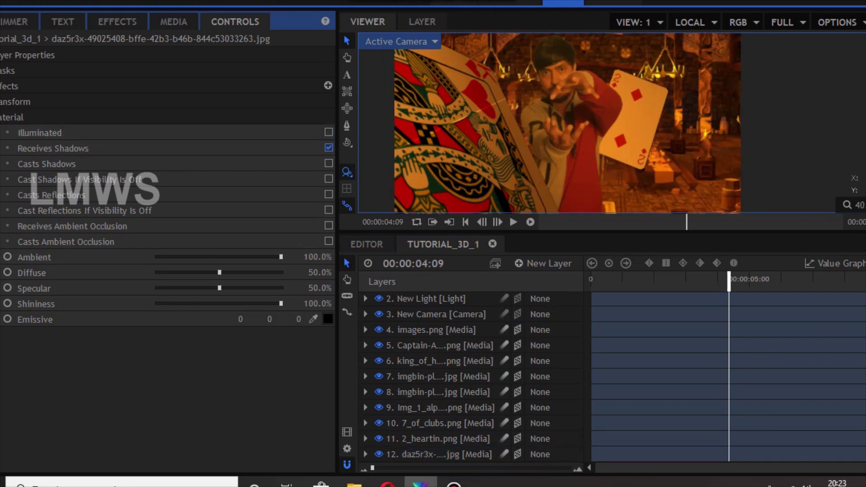
drag(616, 280, 730, 279)
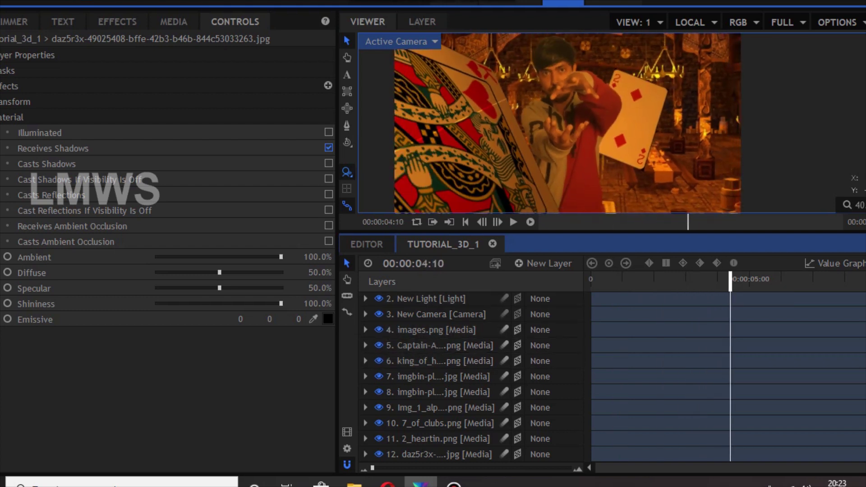
drag(730, 278, 814, 278)
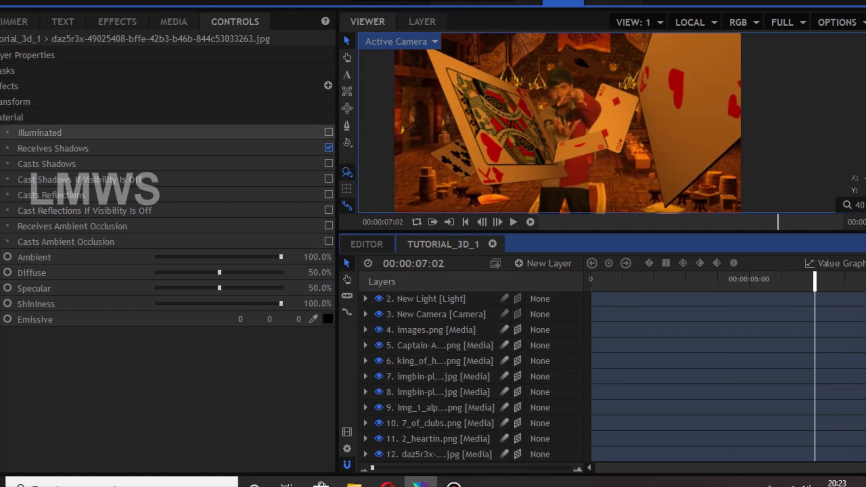
- Find video-camera-png-free-download-2.png in the project media and add it as a layer directly above the Captain America shield at 00:00:03:20
click(13, 117)
click(173, 22)
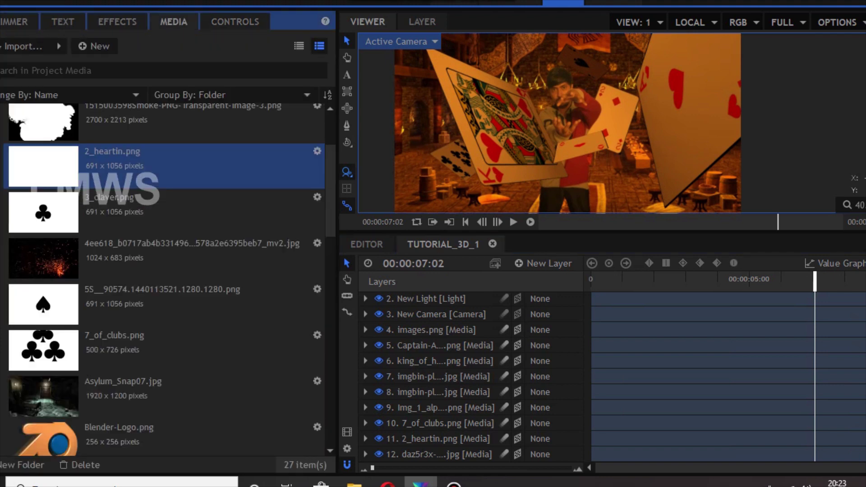
scroll(180, 307, down, 3)
scroll(163, 356, down, 3)
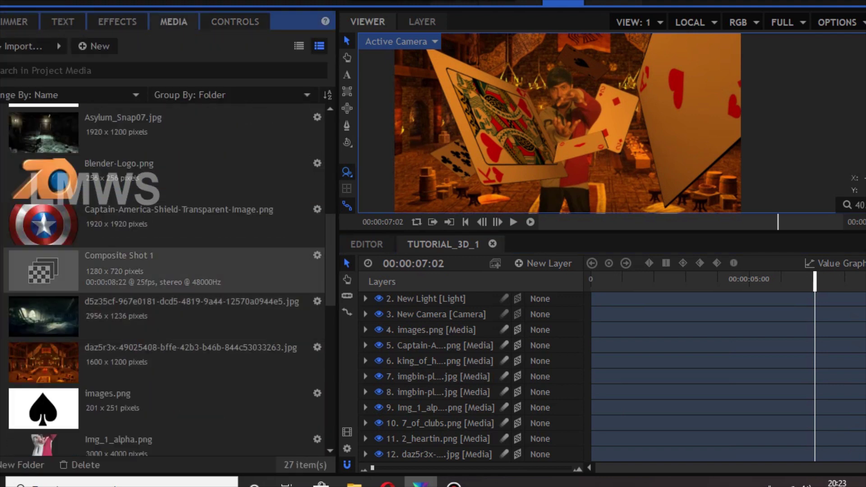
scroll(181, 370, down, 3)
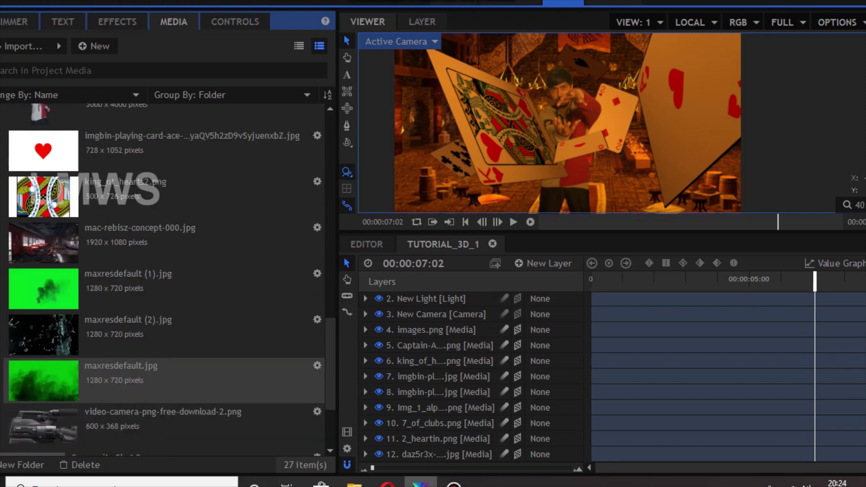
scroll(180, 329, up, 1)
scroll(181, 330, down, 2)
scroll(163, 280, up, 10)
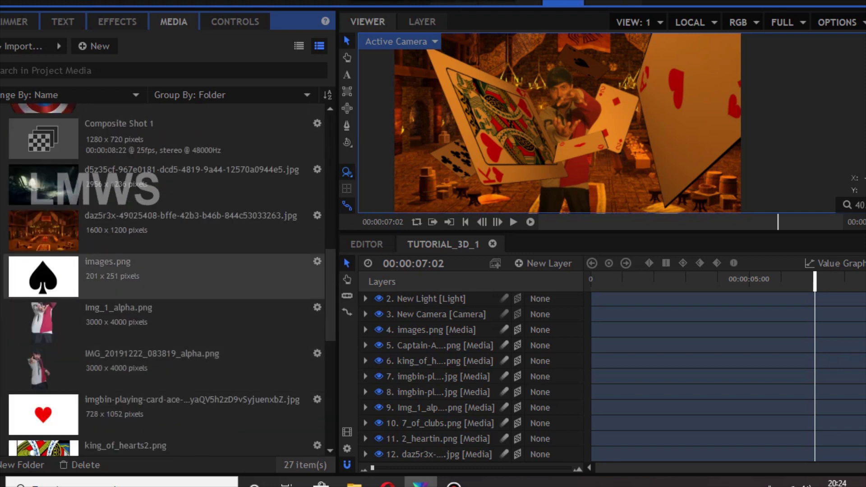
drag(605, 281, 711, 281)
scroll(180, 323, down, 8)
drag(180, 302, 451, 337)
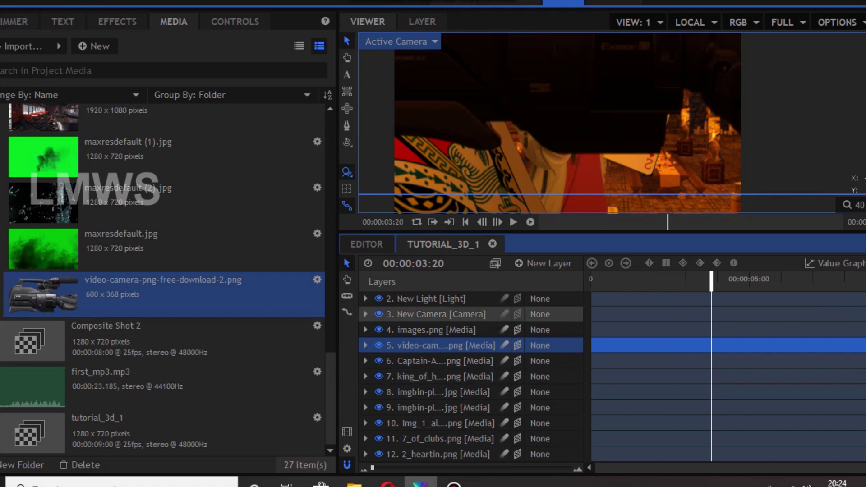
- Show two views and move the video camera image deeper into the scene using the Right view
scroll(530, 176, down, 2)
click(636, 22)
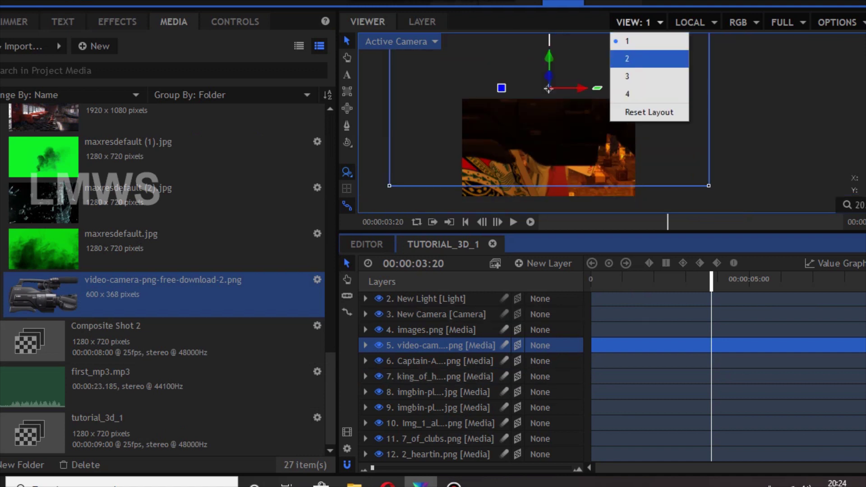
click(624, 58)
scroll(671, 133, down, 2)
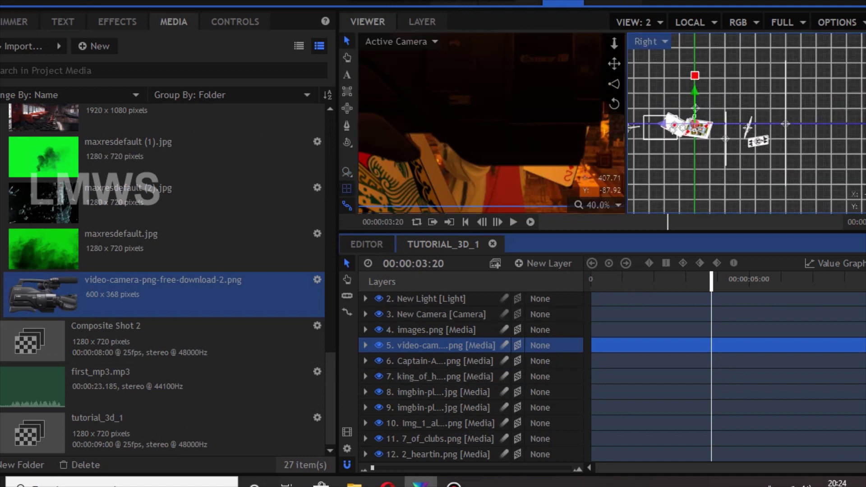
drag(662, 123, 747, 136)
scroll(445, 125, down, 1)
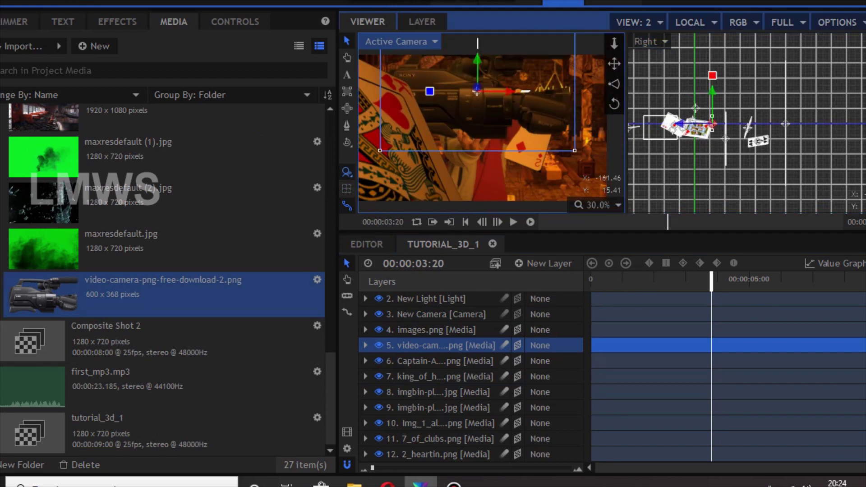
- At 00:00:07:02, tilt the video camera image and place it in the scene's upper-left area behind the king of hearts card
scroll(441, 122, down, 1)
drag(846, 282, 815, 282)
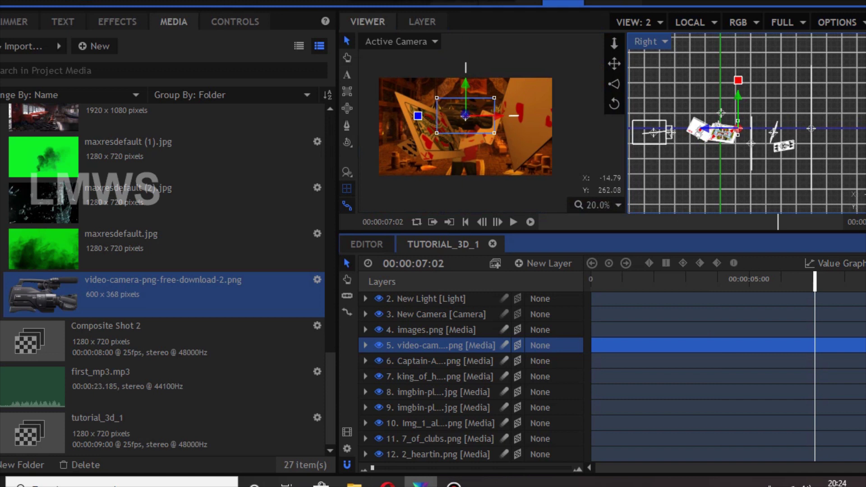
drag(464, 85, 464, 85)
drag(465, 116, 391, 141)
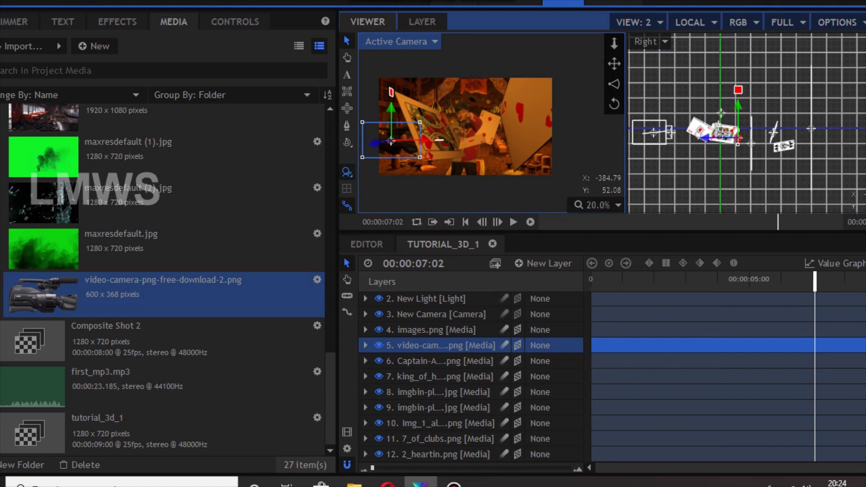
drag(396, 194, 418, 189)
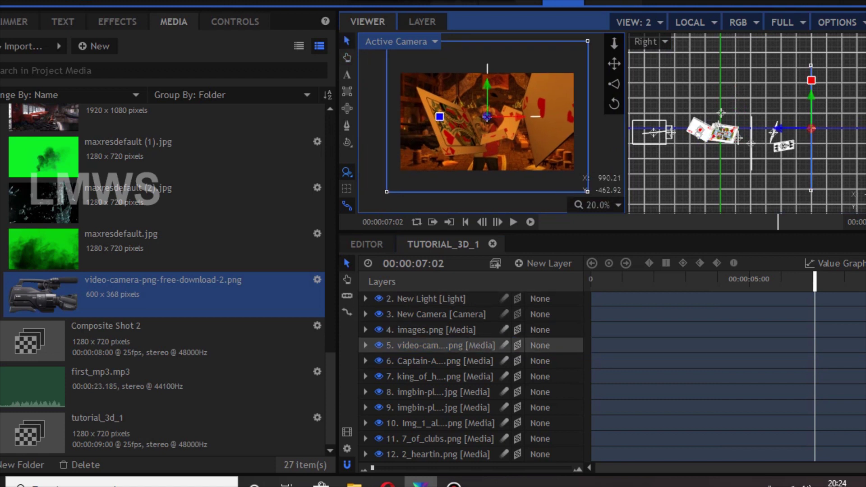
click(444, 346)
drag(365, 135, 370, 156)
drag(412, 136, 431, 84)
scroll(431, 85, up, 2)
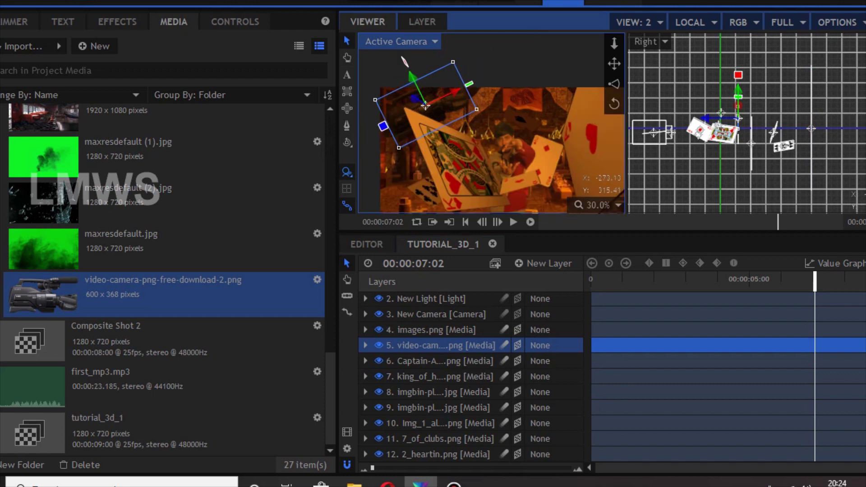
- Review the video camera image's placement through the camera pull-back to 00:00:07:19
click(509, 152)
drag(647, 279, 836, 280)
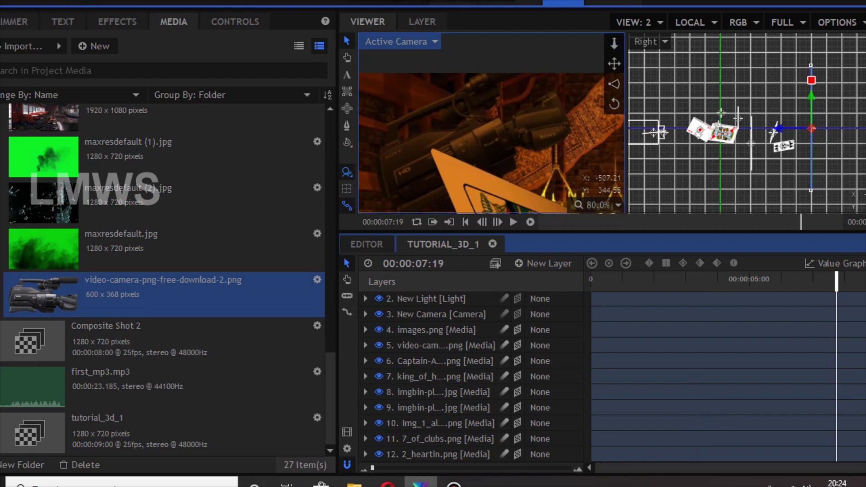
scroll(393, 97, down, 6)
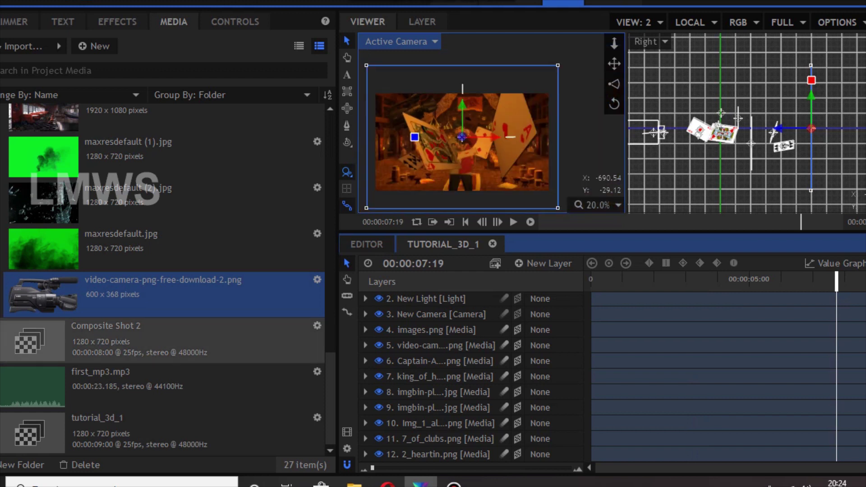
- Add the shattered-glass image maxresdefault (2).jpg above images.png and convert its layer to a 3D plane
scroll(162, 333, up, 3)
click(203, 333)
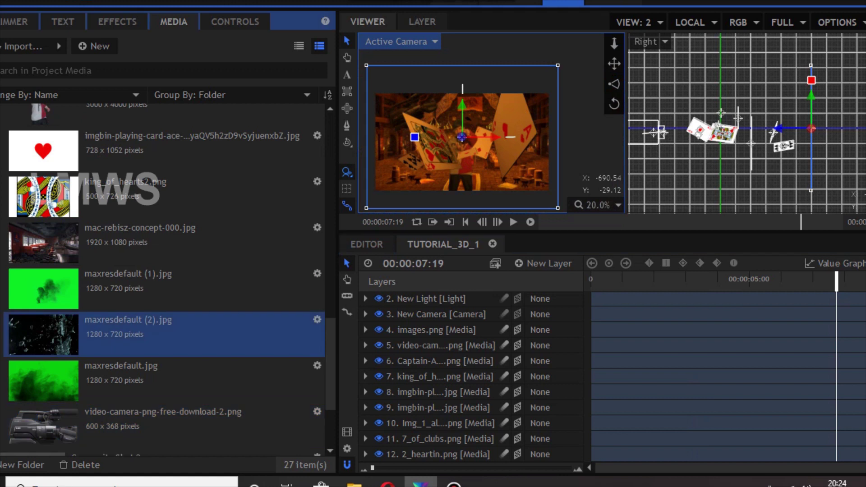
drag(203, 334, 451, 322)
click(517, 330)
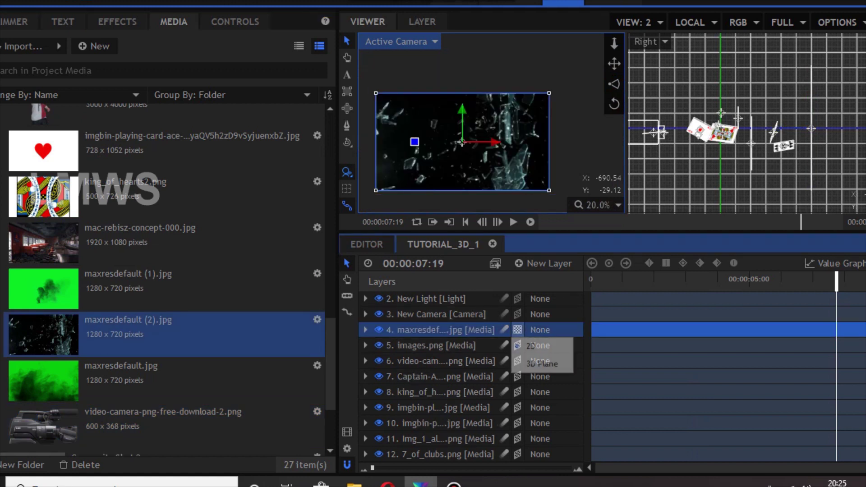
click(541, 361)
- Check the shattered-glass layer at 00:00:00:15 and 00:00:07:05 and look through the second view's orientation options
click(610, 279)
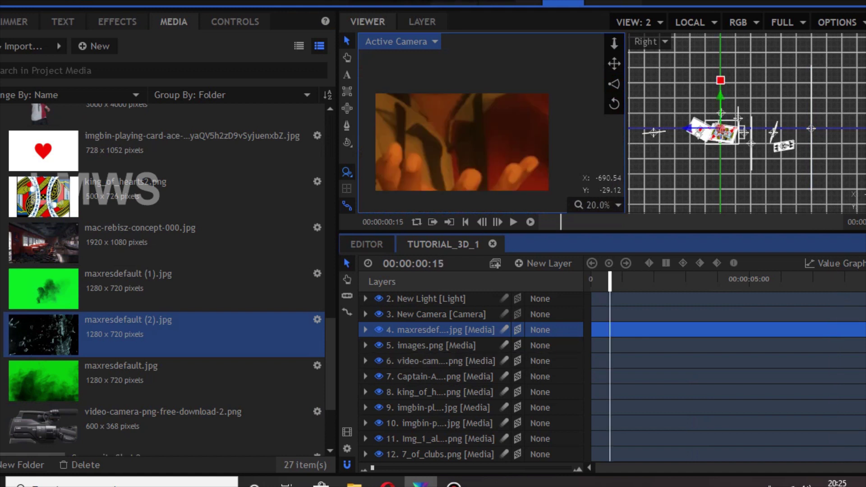
click(818, 279)
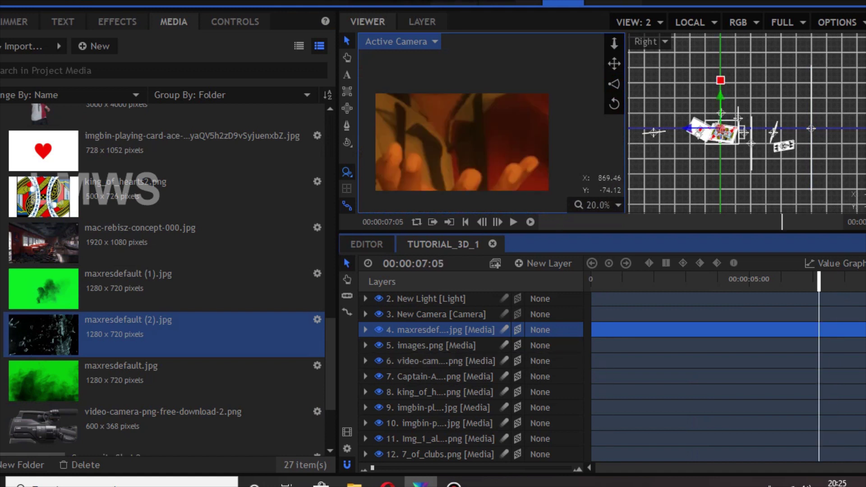
click(649, 41)
click(650, 165)
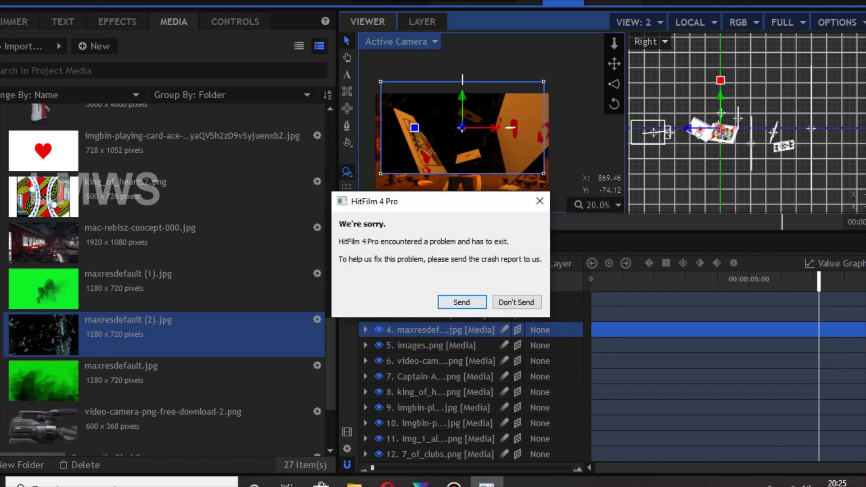
click(454, 484)
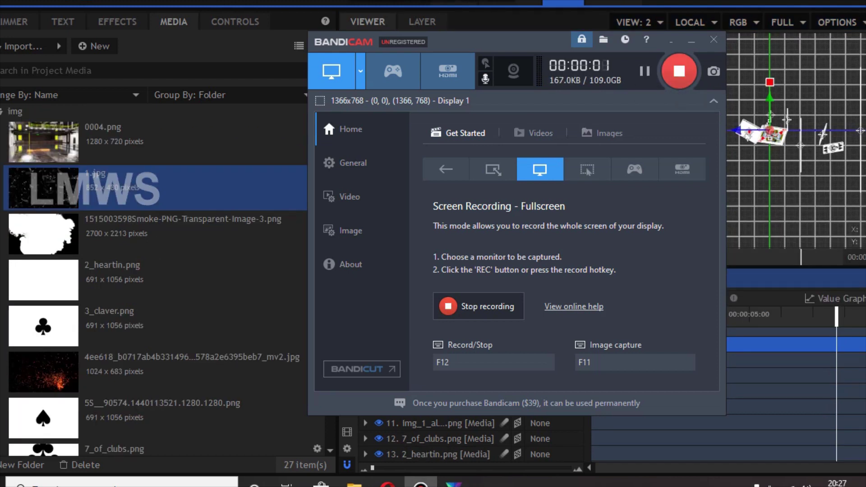
click(691, 40)
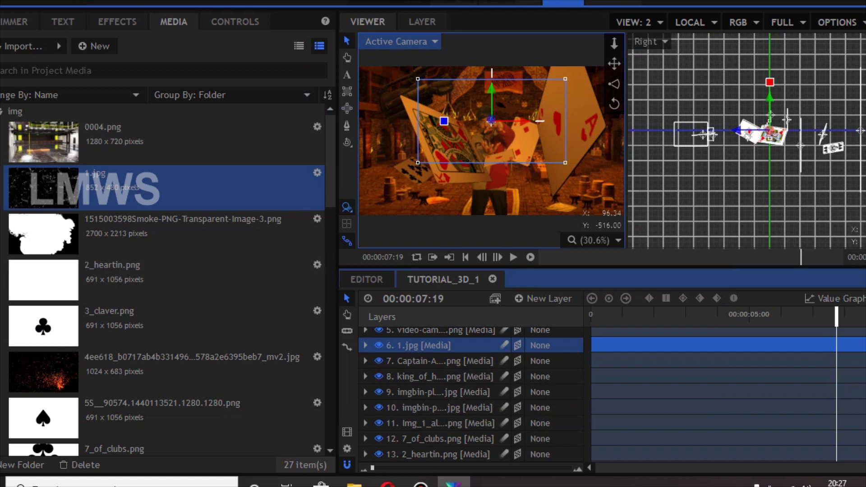
- Check the blend mode of the shattered-glass layer 1.jpg
click(135, 188)
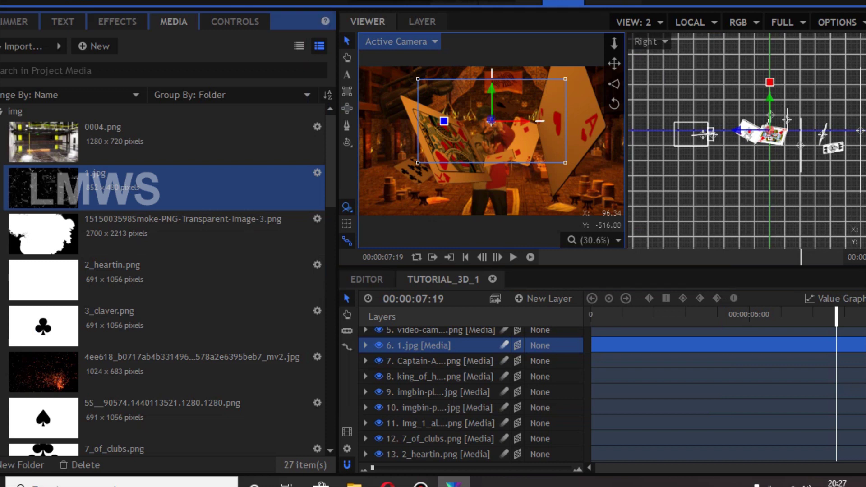
right_click(441, 345)
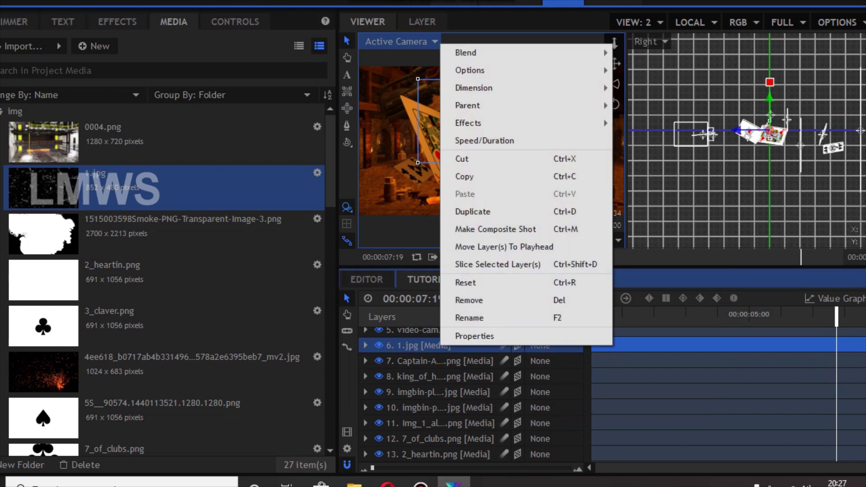
mouse_move(525, 52)
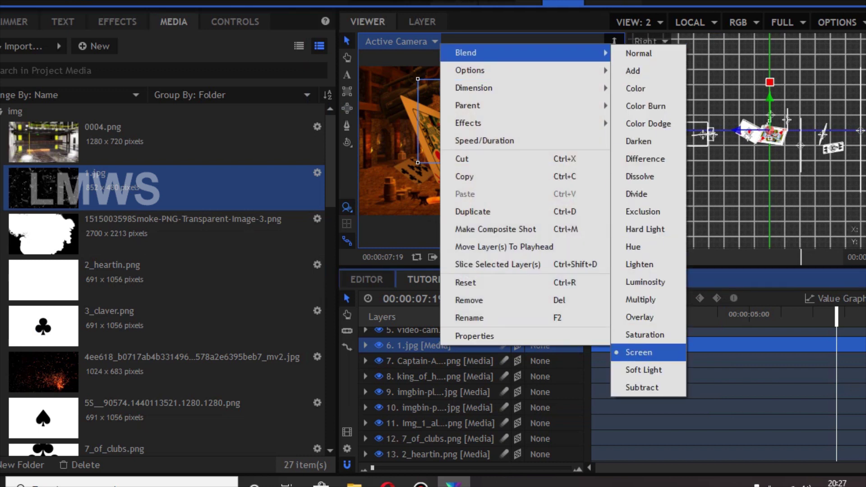
key(Escape)
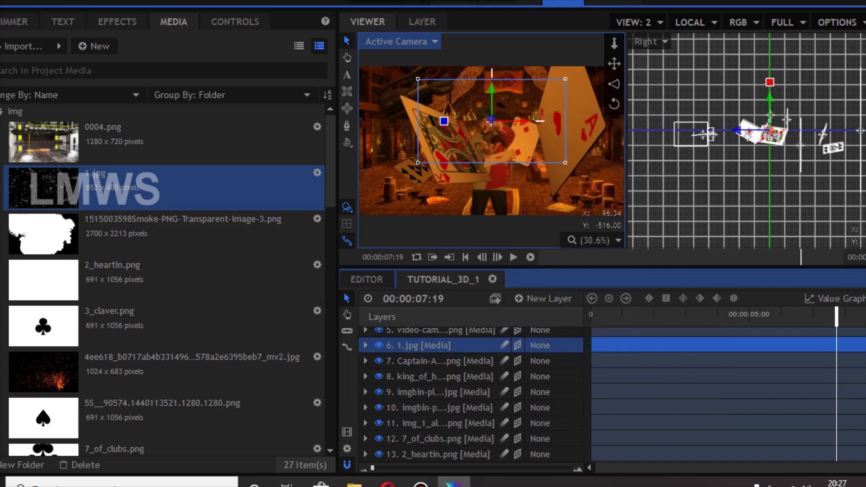
- Turn off the Illuminated and Receives Shadows material options of the 1.jpg layer
click(235, 22)
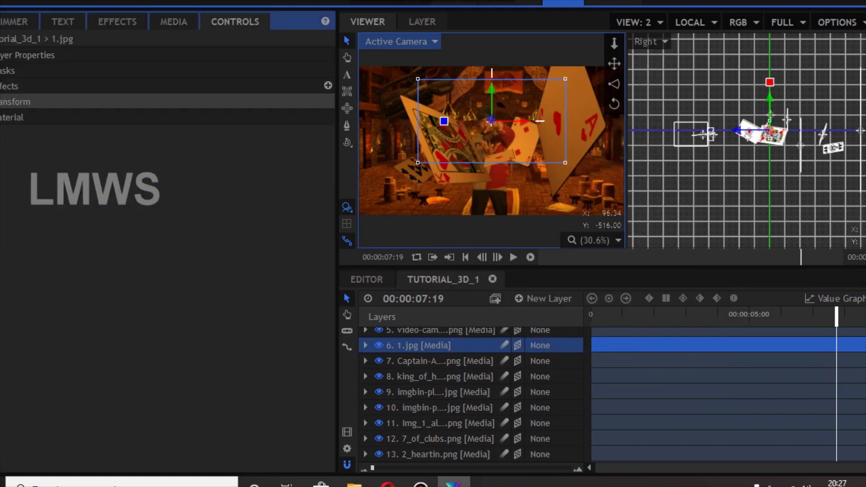
click(2, 101)
click(2, 101)
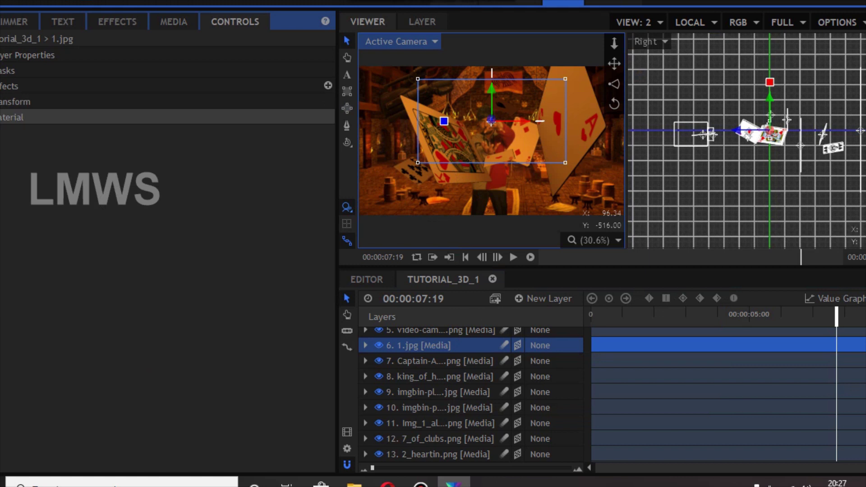
click(27, 117)
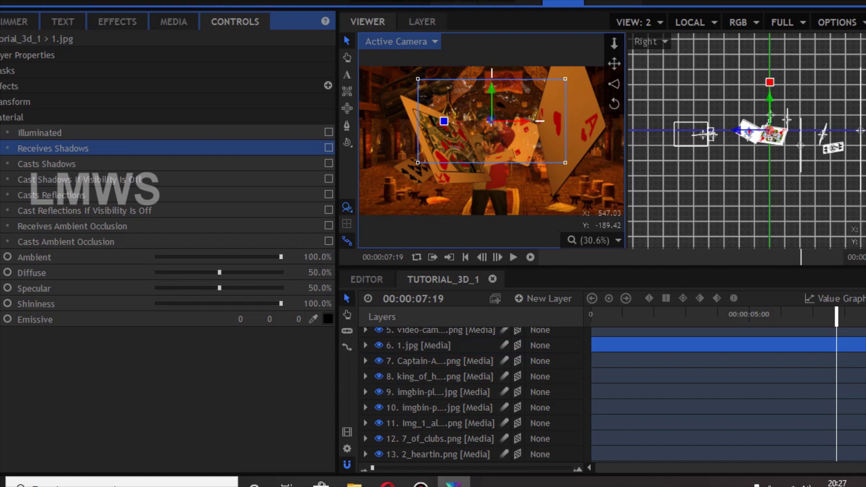
- Move the 1.jpg layer along its depth axis toward the camera and fine-tune its distance at 00:00:08:02
scroll(739, 138, up, 2)
drag(743, 129, 710, 130)
drag(851, 314, 846, 312)
scroll(744, 105, up, 1)
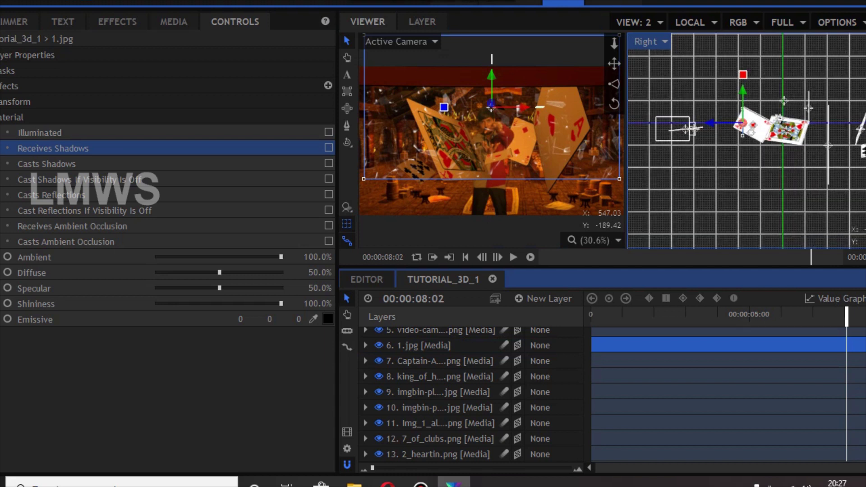
drag(709, 123, 713, 123)
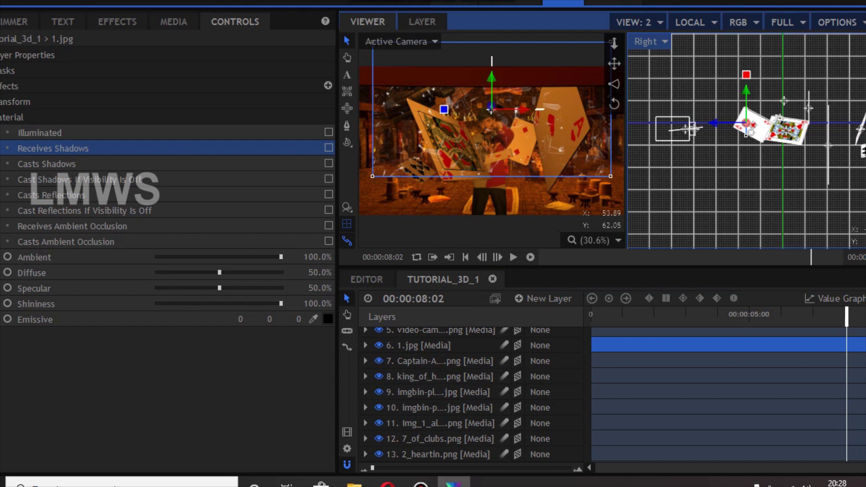
- Enlarge the 1.jpg layer past the frame edges, lower it slightly, and review it through the camera move to 00:00:08:24
drag(611, 176, 648, 219)
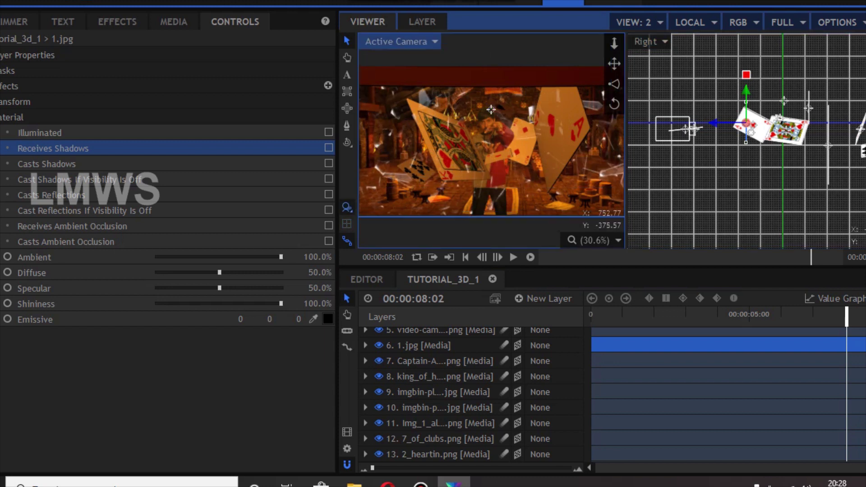
click(491, 109)
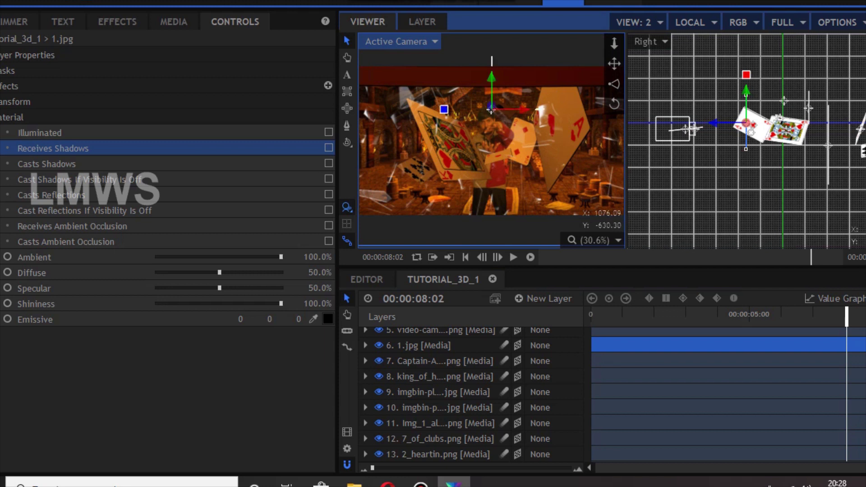
drag(491, 109, 491, 130)
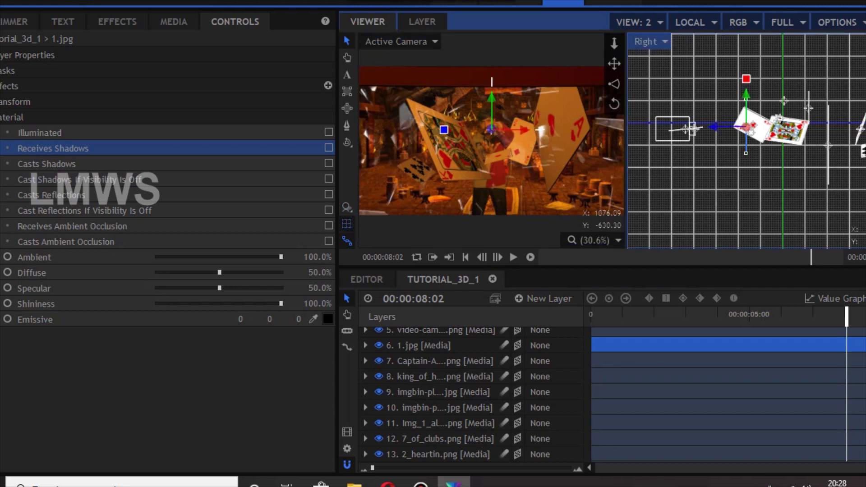
drag(689, 315, 865, 314)
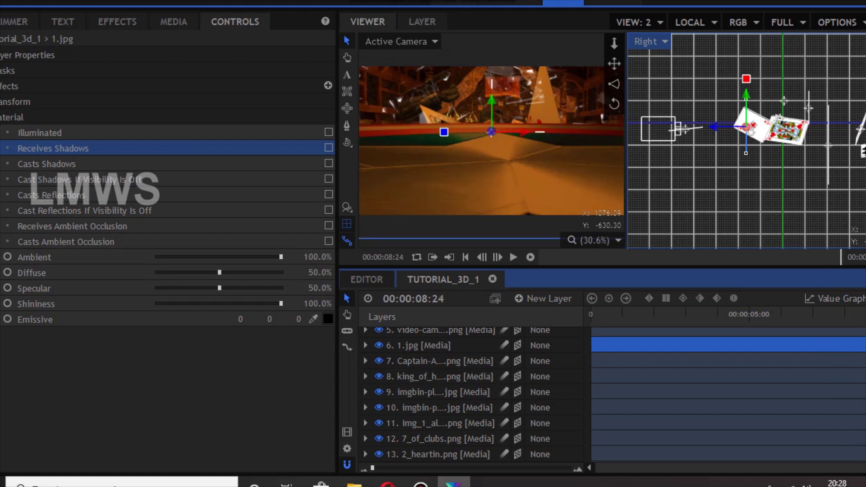
- Add the fire-sparks image 4ee618_…_mv2.jpg directly above 1.jpg and set its blend mode to Add
click(11, 117)
click(174, 22)
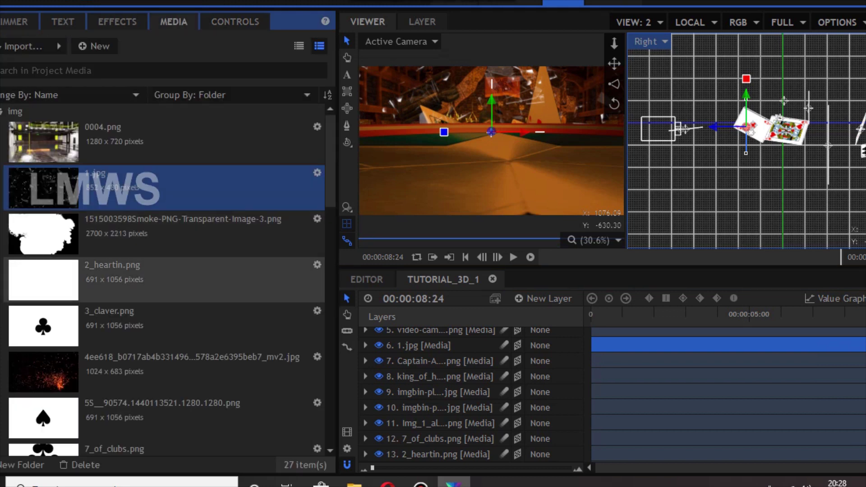
click(104, 372)
drag(612, 314, 689, 316)
drag(103, 372, 433, 339)
right_click(458, 38)
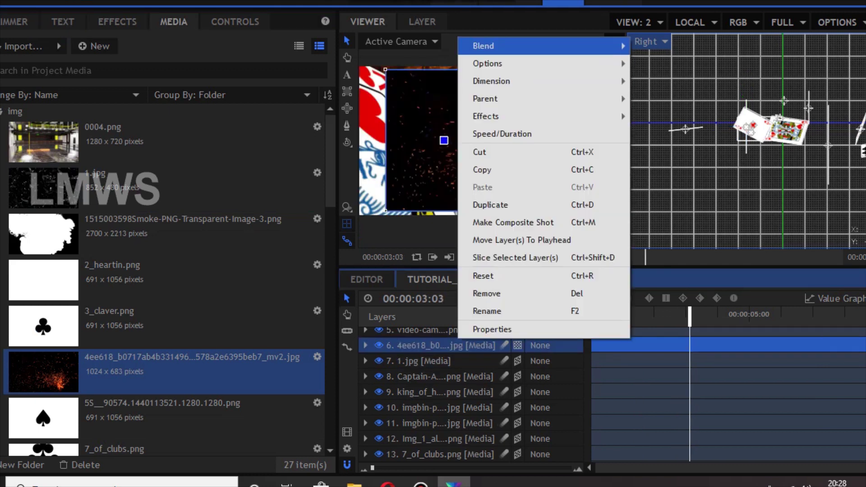
mouse_move(496, 46)
click(650, 63)
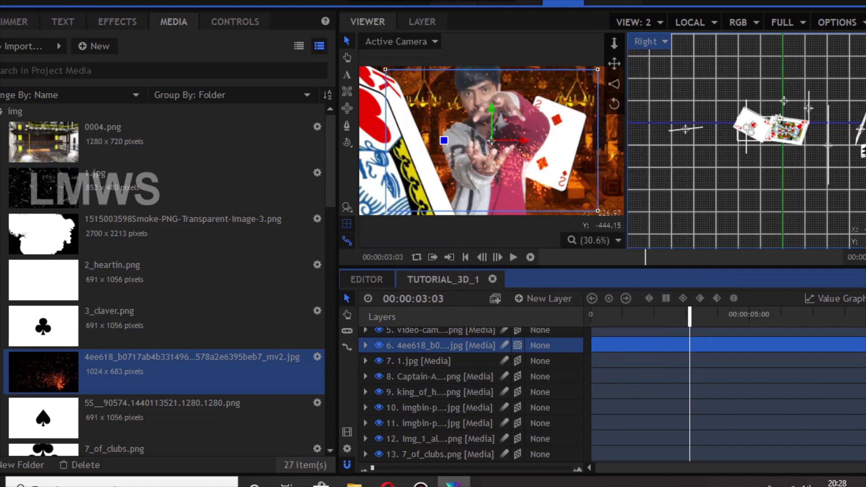
- Convert the sparks layer to a 3D plane and turn off its Illuminated and Receives Shadows material options
click(235, 21)
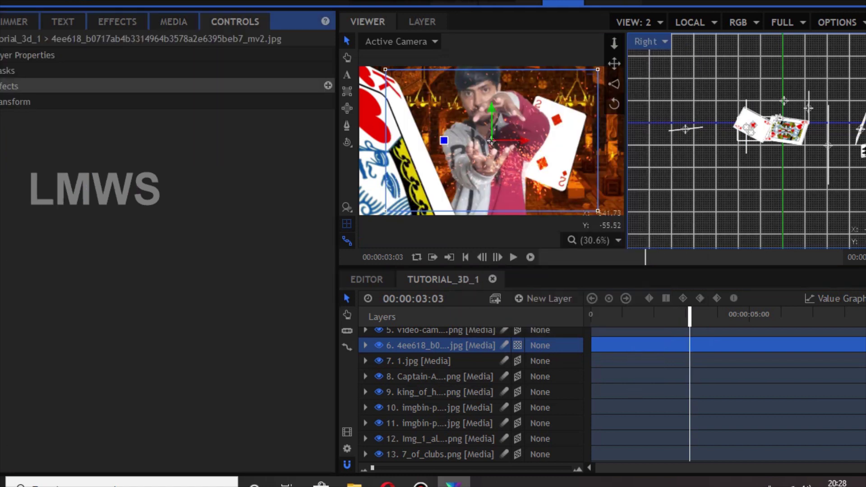
click(517, 345)
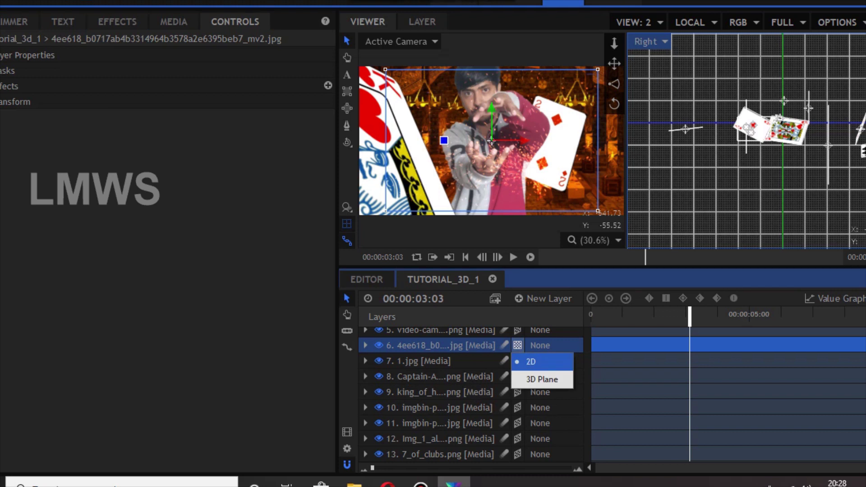
click(537, 378)
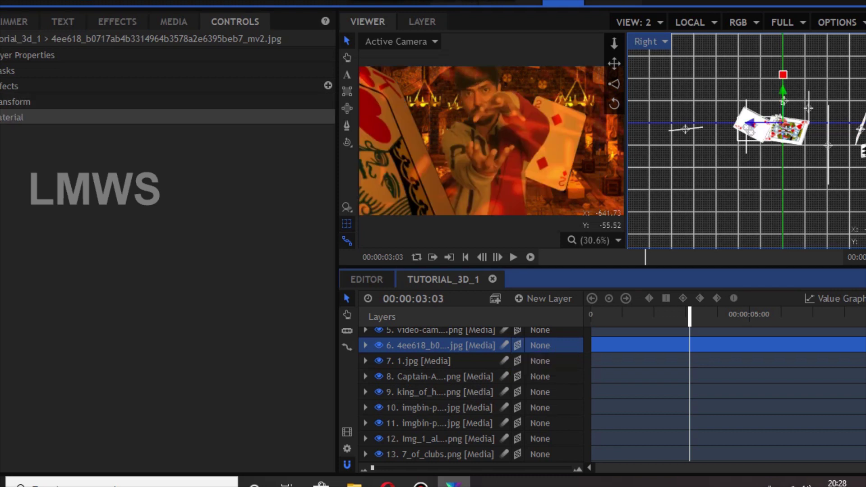
click(45, 117)
click(328, 148)
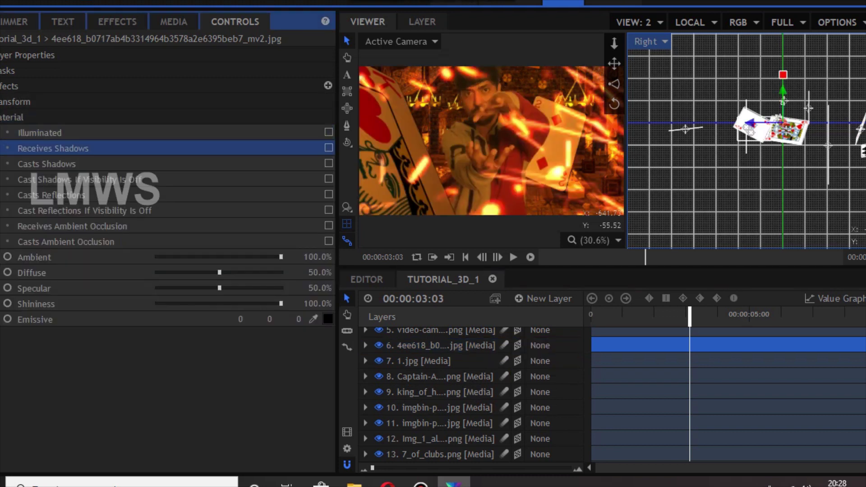
click(270, 374)
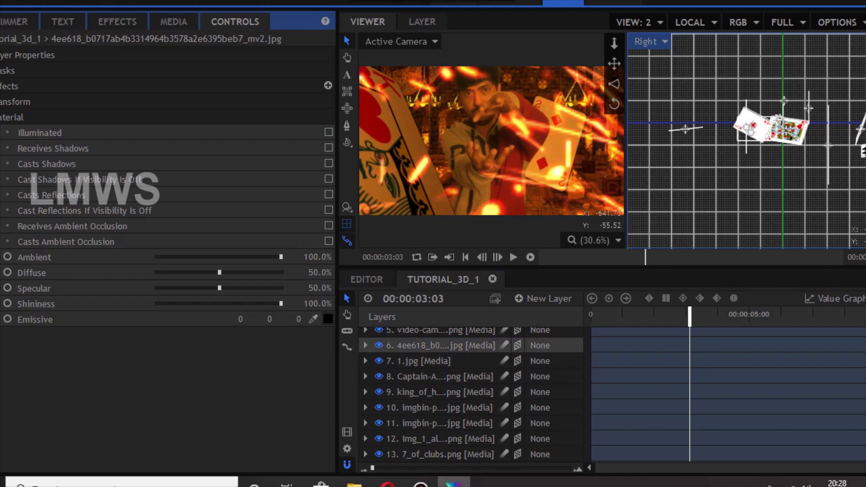
- At 00:00:08:00, raise the sparks layer, move it toward the camera, and enlarge it beyond the frame
click(433, 345)
scroll(433, 397, up, 3)
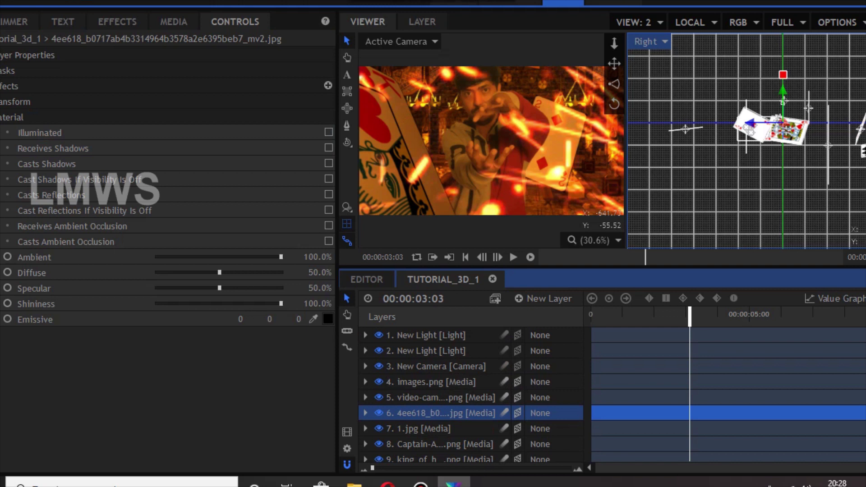
scroll(766, 106, down, 2)
drag(689, 316, 845, 316)
drag(491, 122, 491, 83)
drag(699, 119, 727, 119)
scroll(409, 153, down, 2)
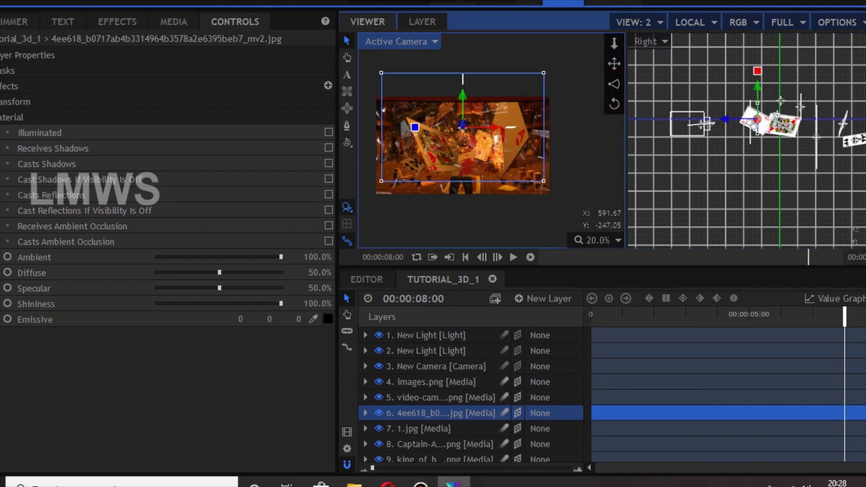
drag(543, 182, 633, 232)
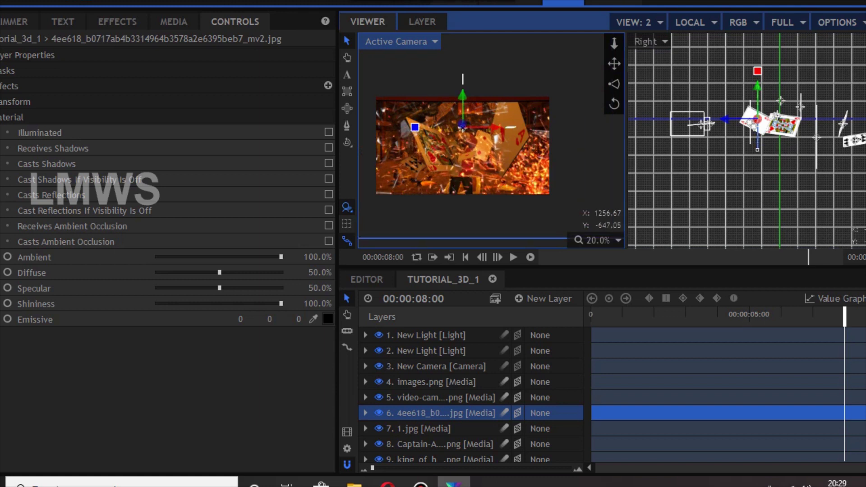
- Review the sparks through the camera pull-back to 00:00:08:24 and switch the viewer to a single view at 00:00:08:05
drag(654, 314, 864, 314)
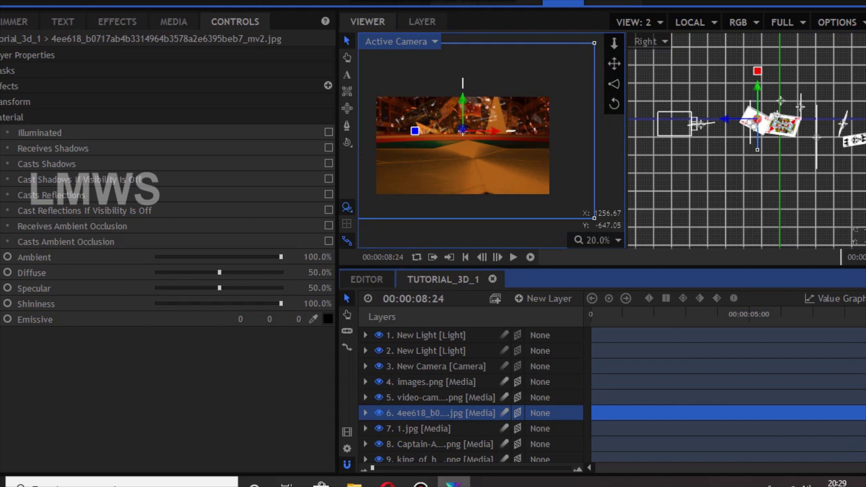
click(604, 314)
drag(811, 314, 848, 314)
click(635, 22)
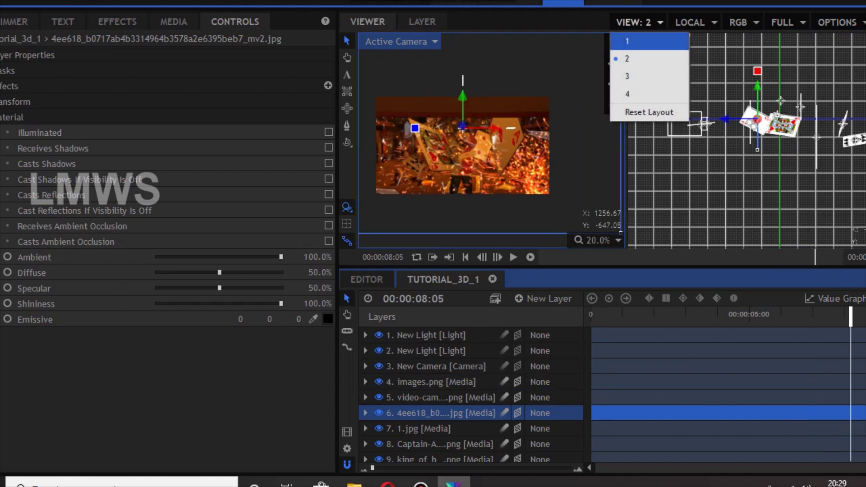
click(625, 38)
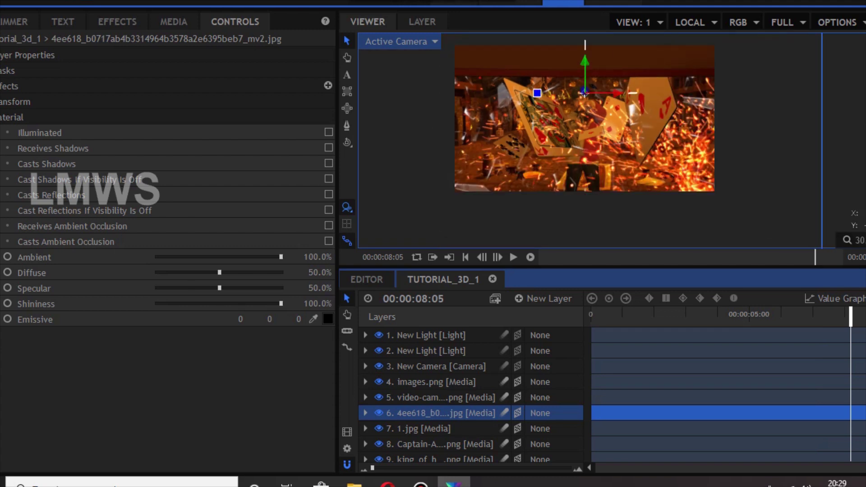
- Review the sparks and glass over the cards at several times of the camera move, ending at 00:00:07:14
drag(773, 315, 806, 315)
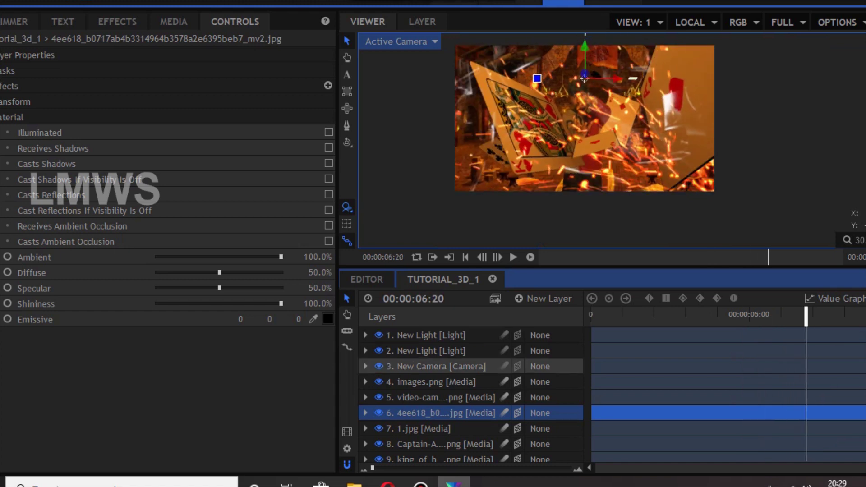
scroll(451, 401, down, 2)
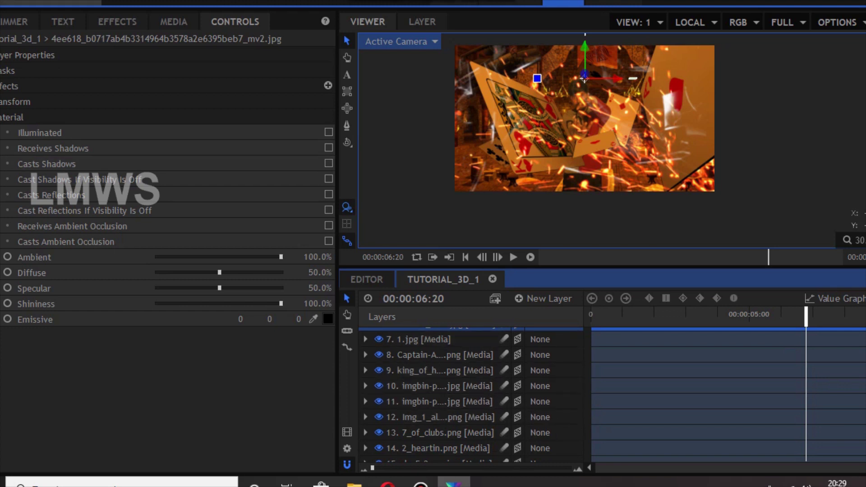
drag(634, 314, 764, 314)
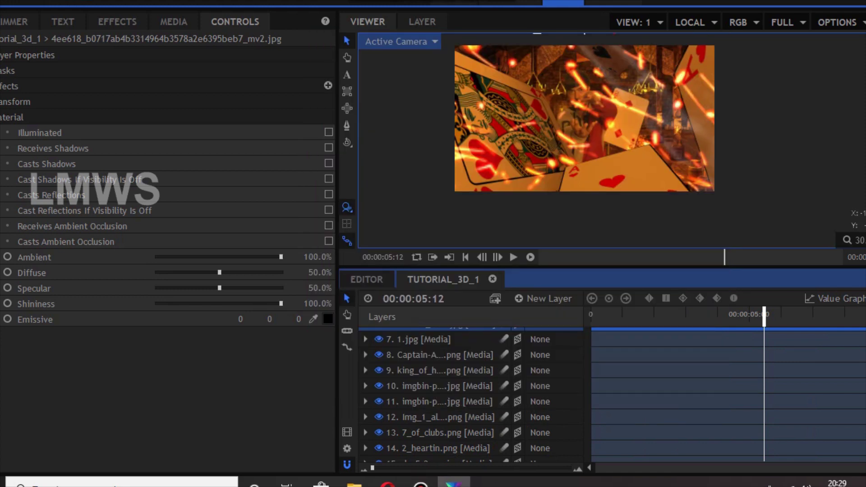
drag(632, 313, 865, 314)
drag(675, 314, 696, 314)
drag(702, 315, 782, 316)
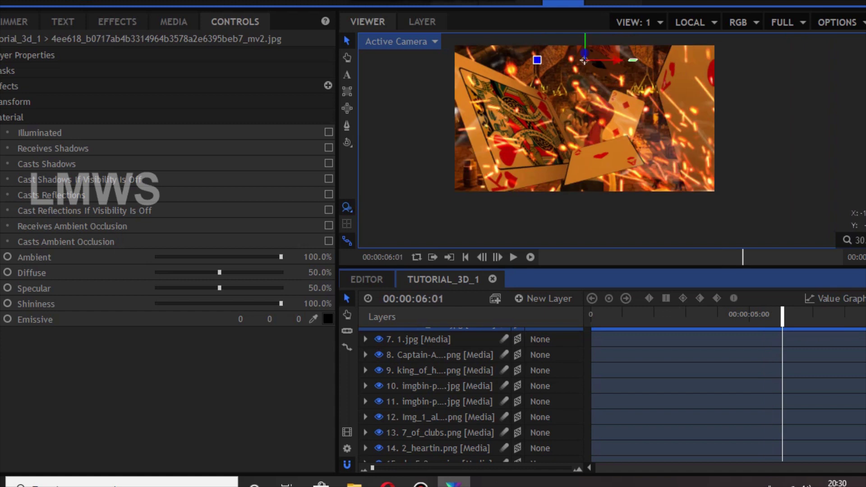
scroll(469, 416, up, 3)
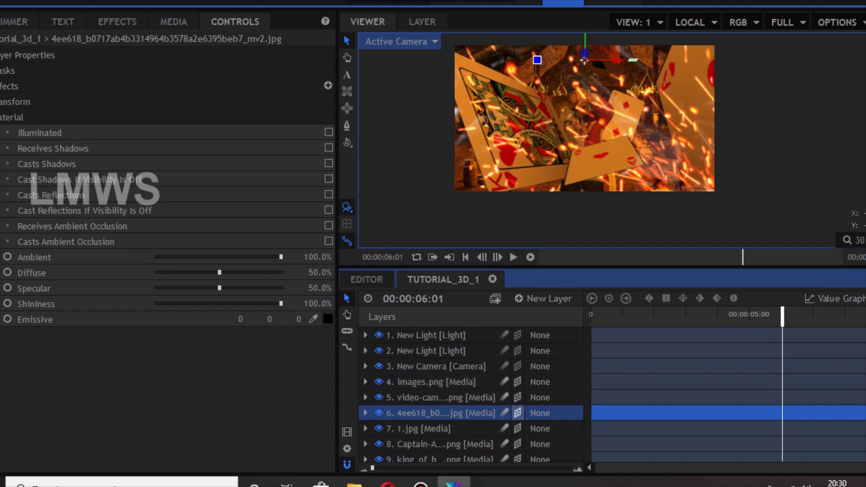
drag(620, 314, 830, 314)
- Check the sparks layer's Illuminated and Receives Shadows material options, and deselect the layer
click(40, 132)
click(52, 148)
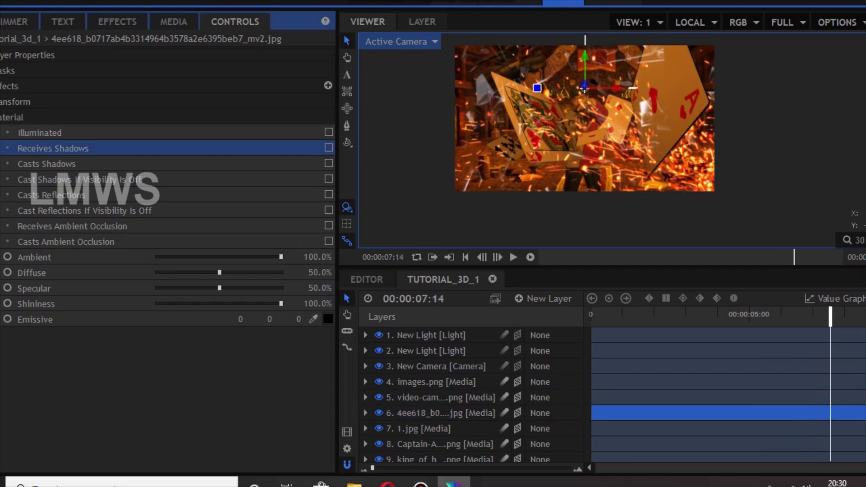
click(40, 133)
click(13, 117)
click(167, 397)
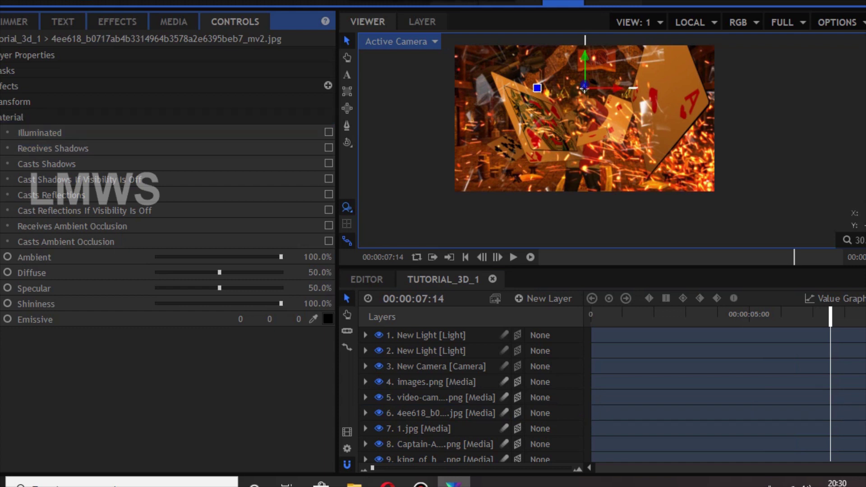
mouse_move(831, 315)
mouse_down()
mouse_move(706, 315)
mouse_move(865, 316)
mouse_move(829, 314)
mouse_up()
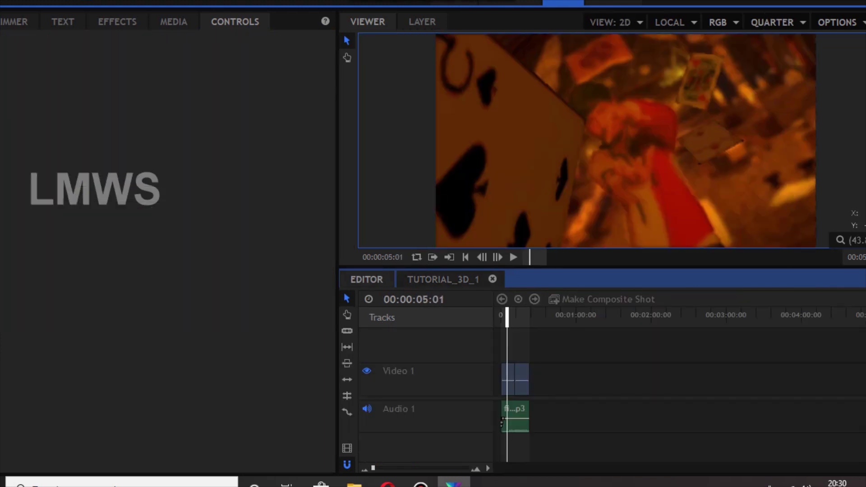
- Review the finished composite shots in the editor timeline from the start to 00:00:12:03, then return to tutorial_3d_1
drag(559, 374, 519, 427)
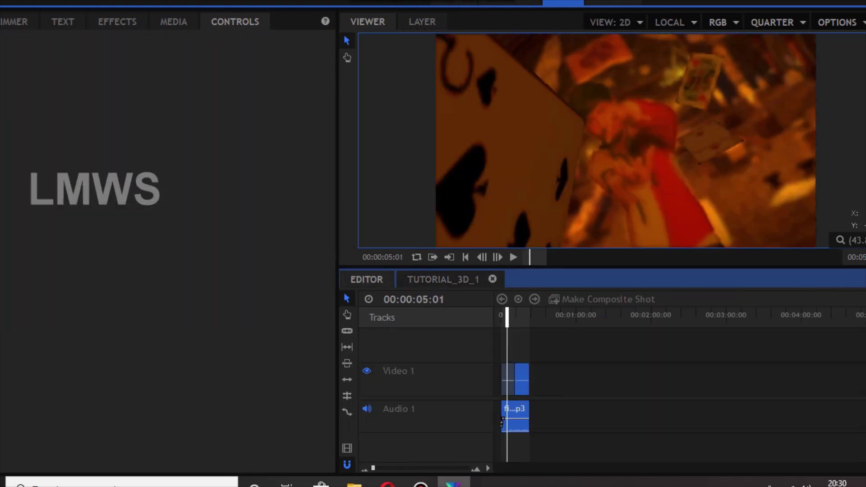
click(552, 397)
drag(373, 468, 380, 468)
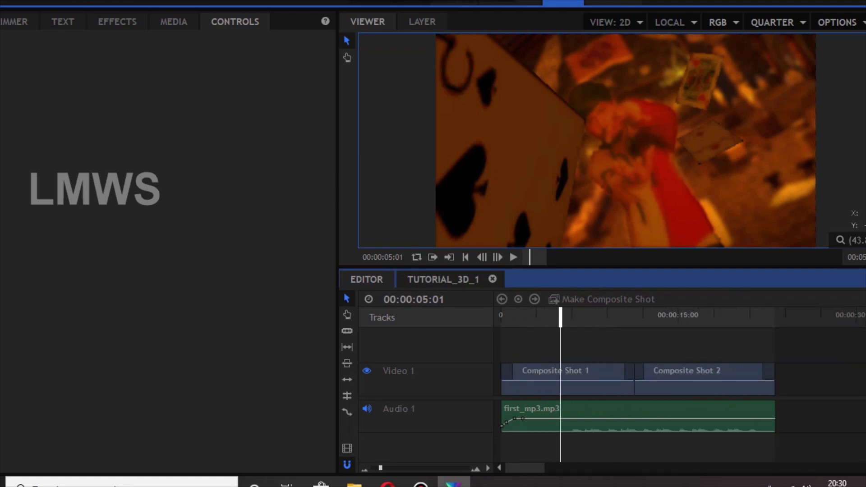
click(442, 279)
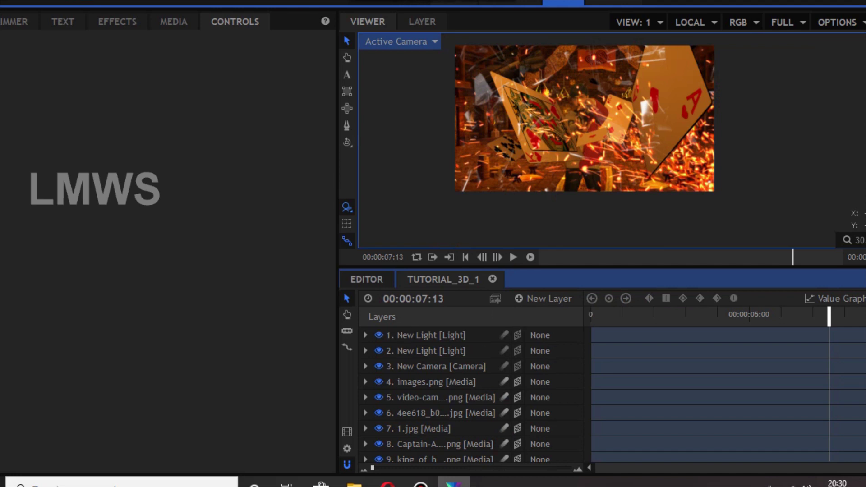
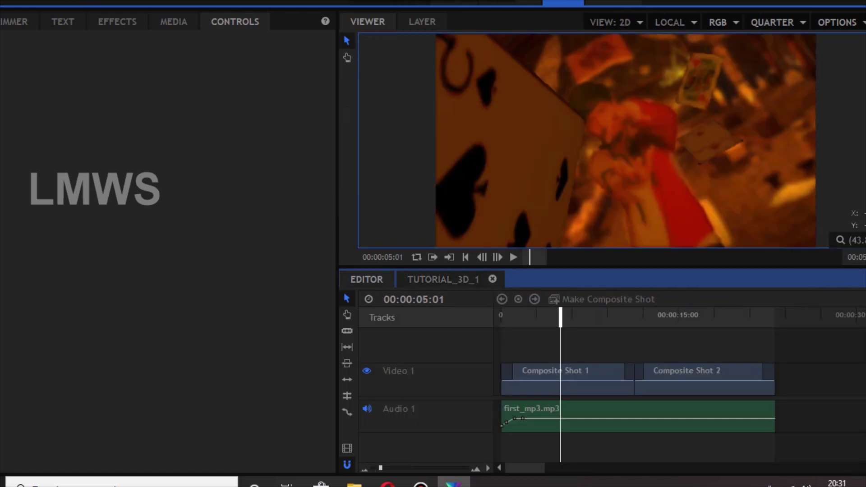
drag(505, 317, 525, 317)
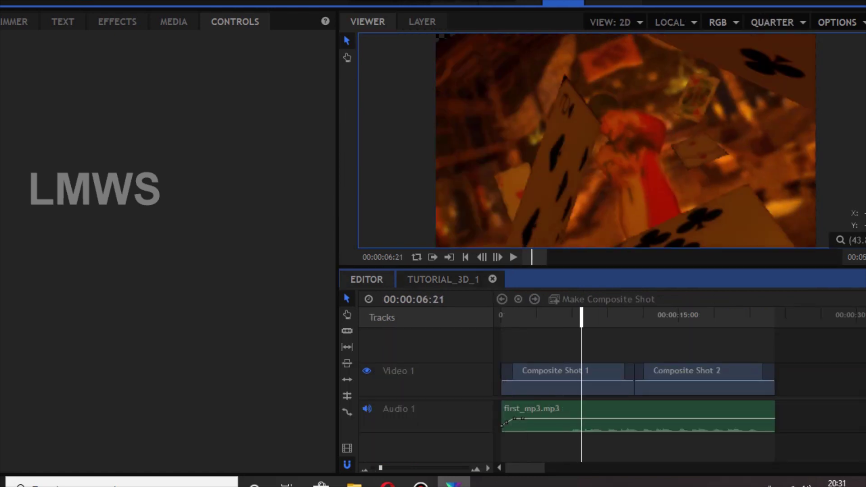
key(Home)
key(space)
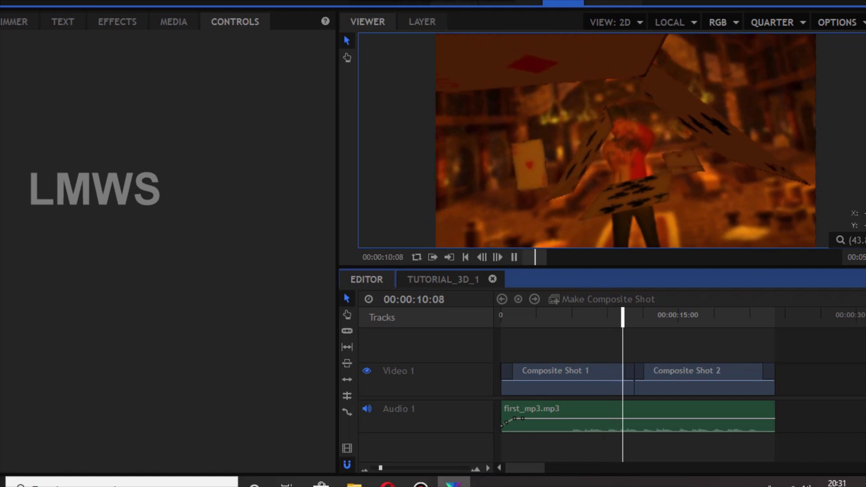
key(space)
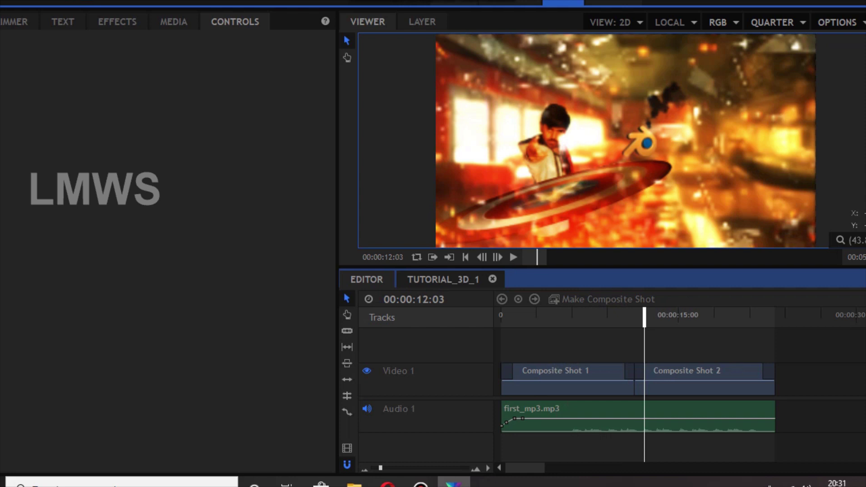
key(shift+Right)
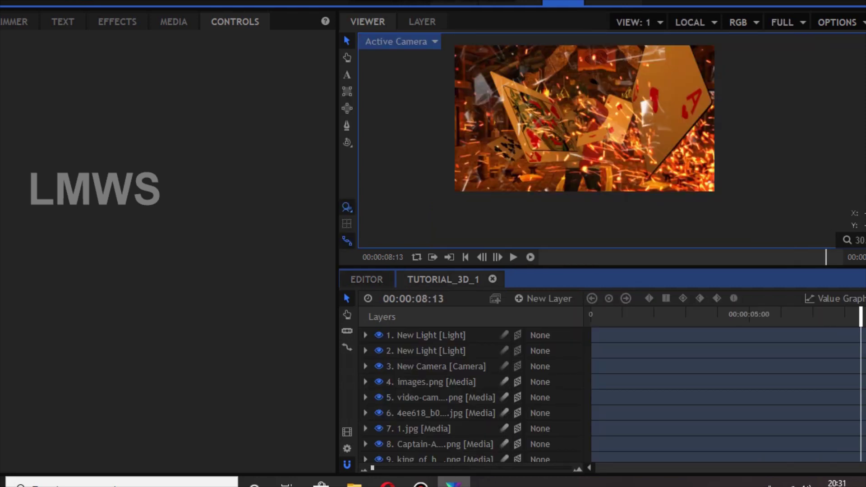
- Turn on keyframing for the camera's Z rotation at 00:00:00:03
drag(860, 316, 808, 316)
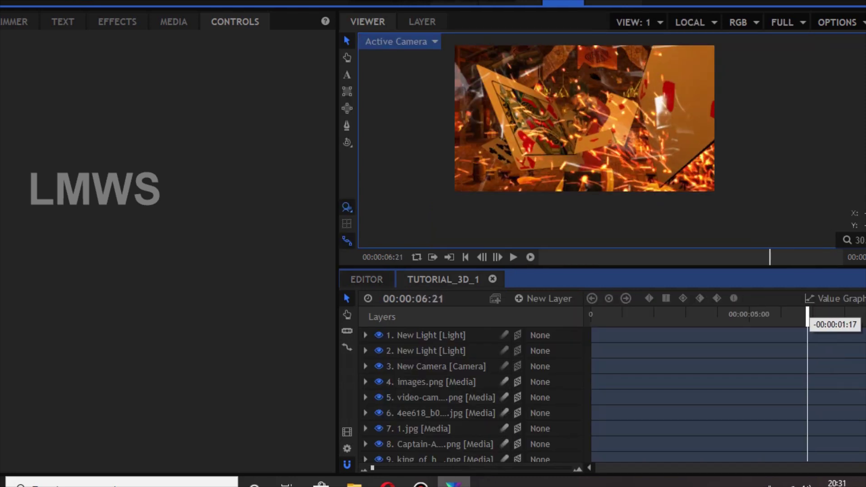
click(435, 366)
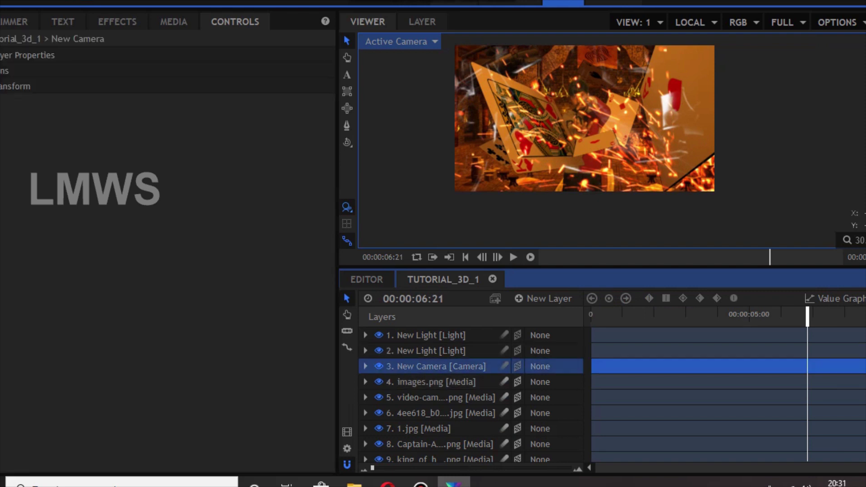
click(14, 86)
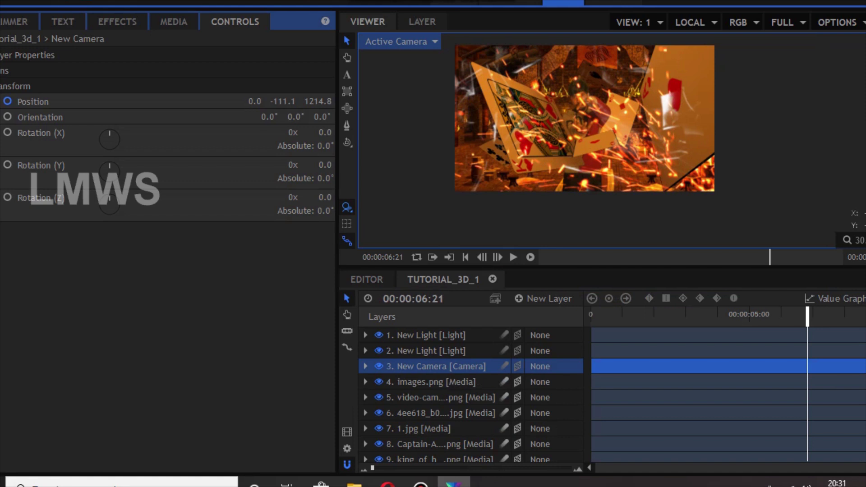
drag(615, 314, 594, 315)
click(8, 197)
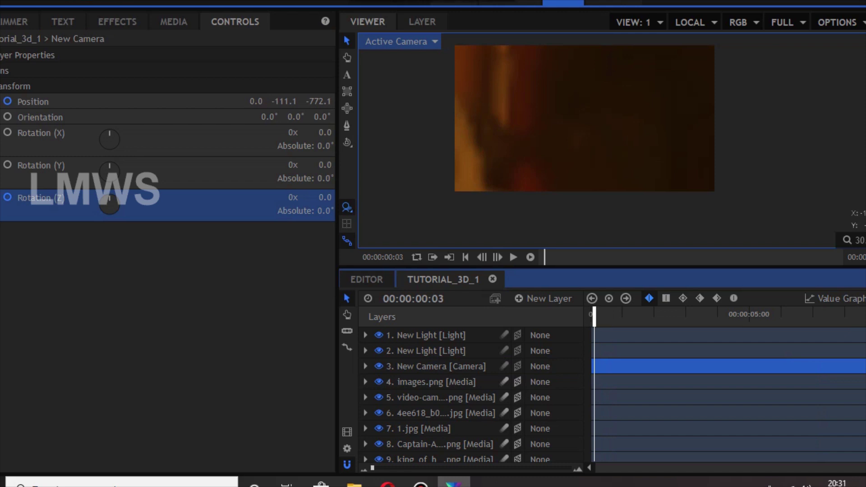
- Keyframe the camera's Z rotation at 71° at 00:00:00:03 and back at 0° at 00:00:08:22
drag(293, 198, 299, 197)
click(287, 198)
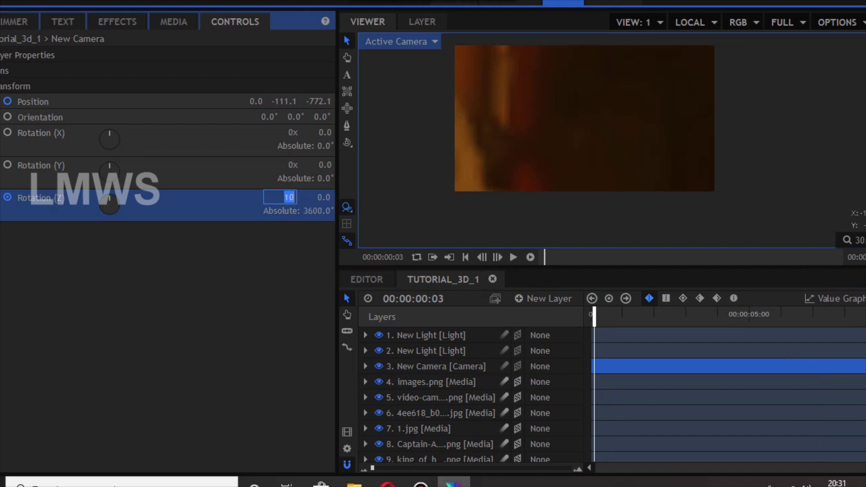
key(Return)
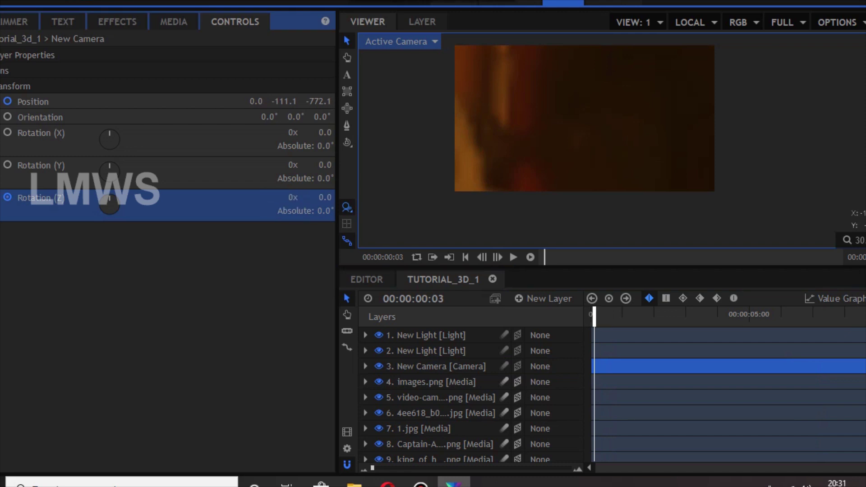
mouse_move(110, 203)
mouse_down()
mouse_move(135, 199)
mouse_move(127, 200)
mouse_up()
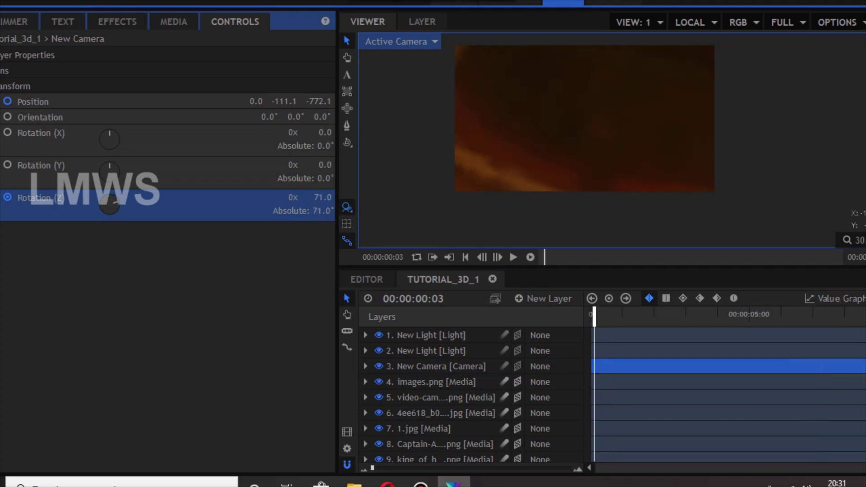
key(space)
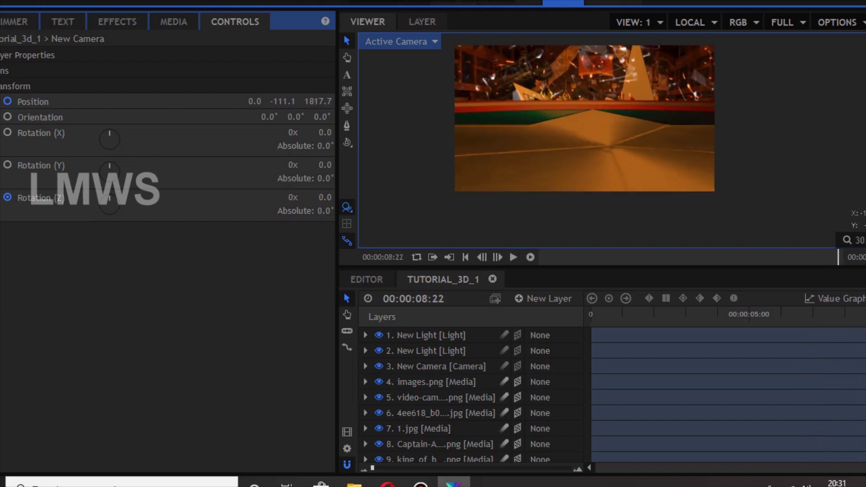
- Review the camera roll up to 00:00:06:01, check the right-side layout in a two-view viewer, and return to a single view
click(622, 315)
drag(621, 314, 782, 315)
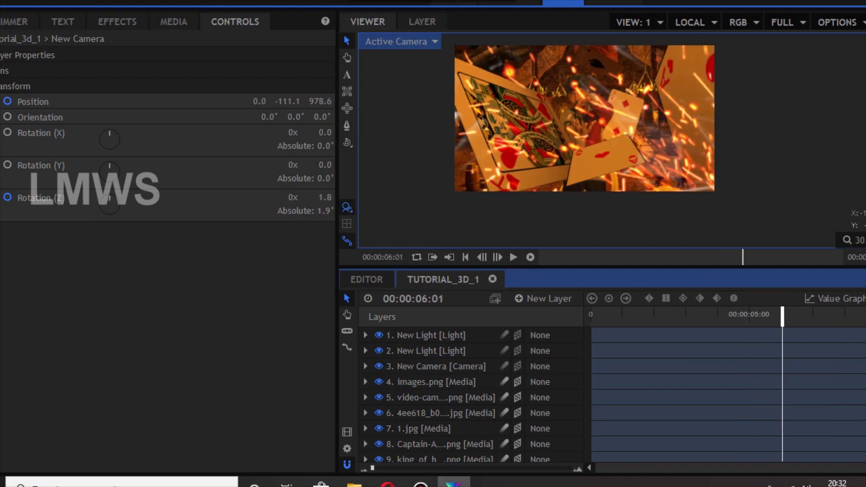
click(420, 483)
click(421, 483)
click(634, 22)
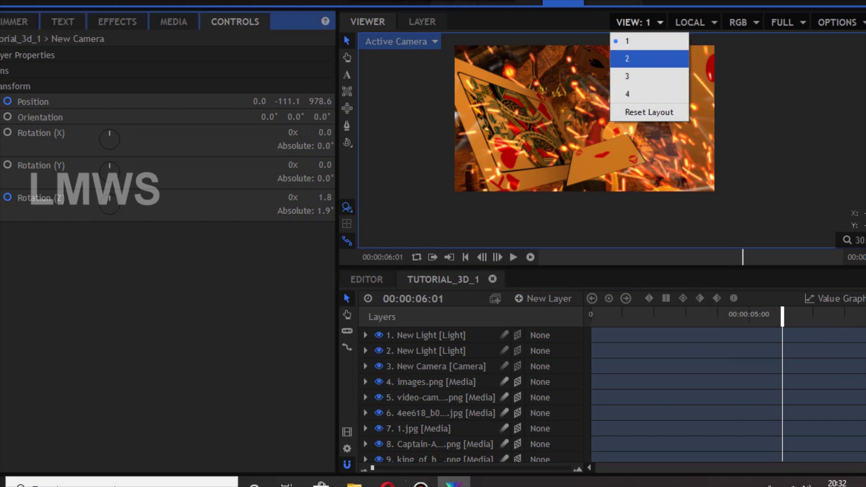
click(637, 56)
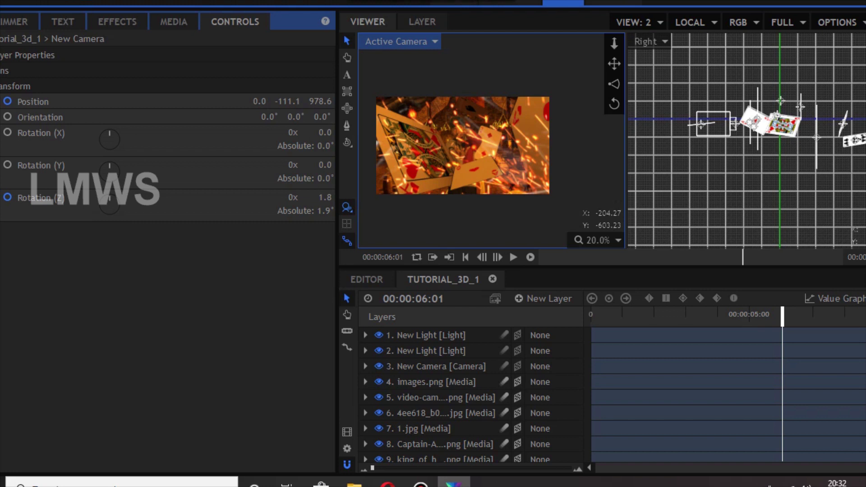
scroll(837, 113, up, 4)
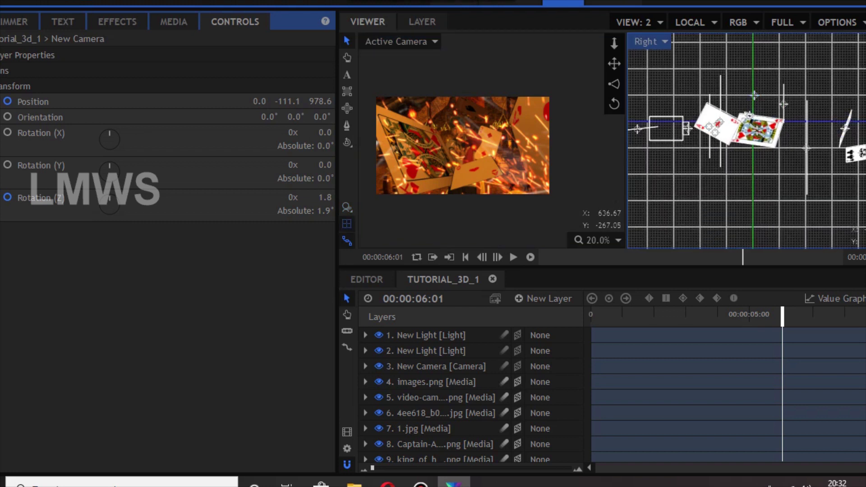
click(634, 22)
click(637, 40)
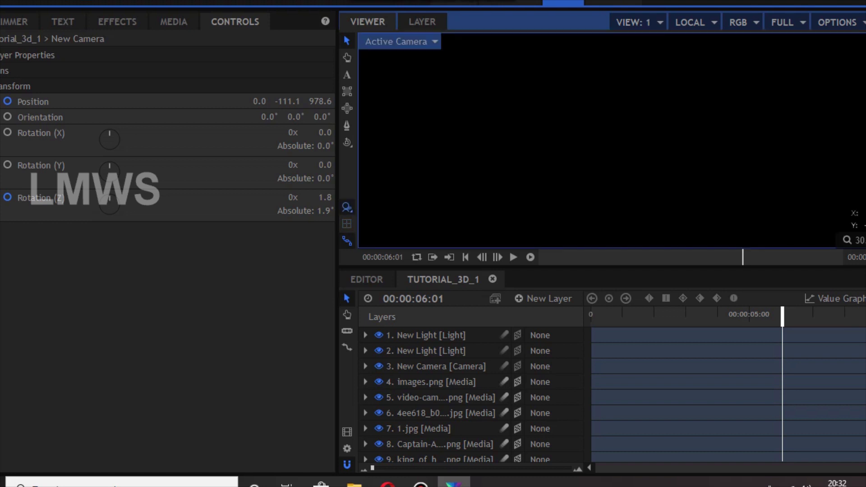
- Examine Composite Shot 2 from the editor timeline as a grading reference, then close it and return to tutorial_3d_1
drag(621, 316, 672, 314)
click(367, 280)
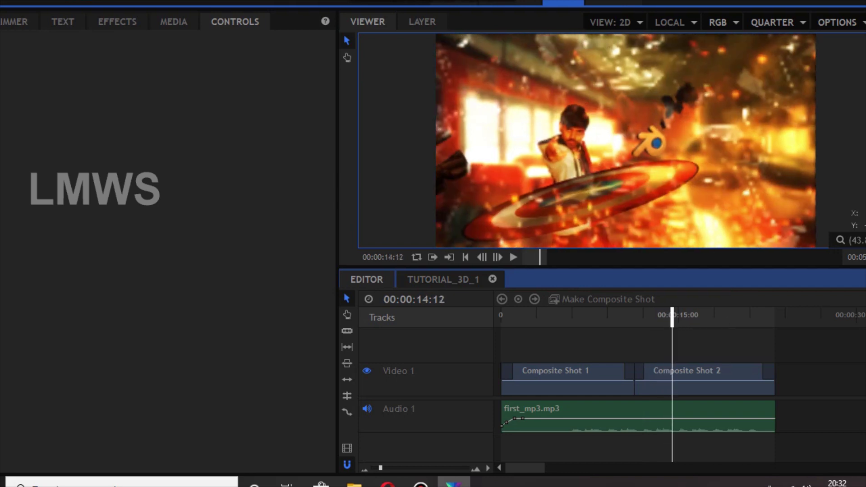
click(694, 380)
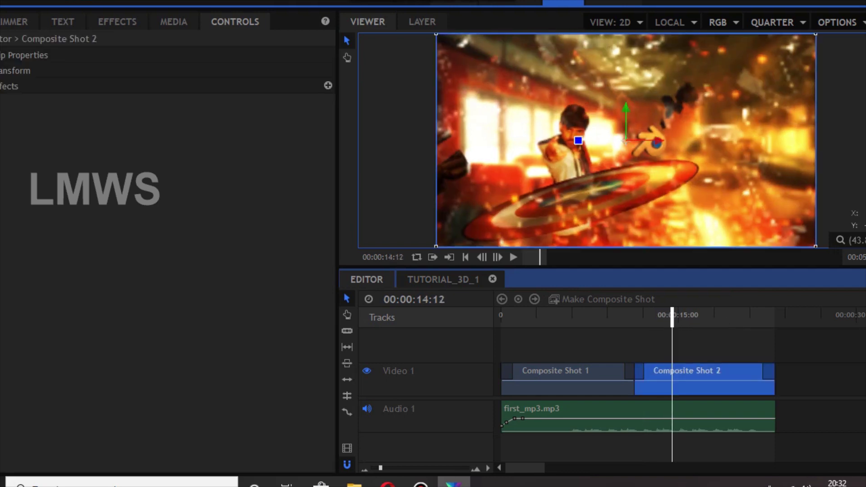
double_click(695, 380)
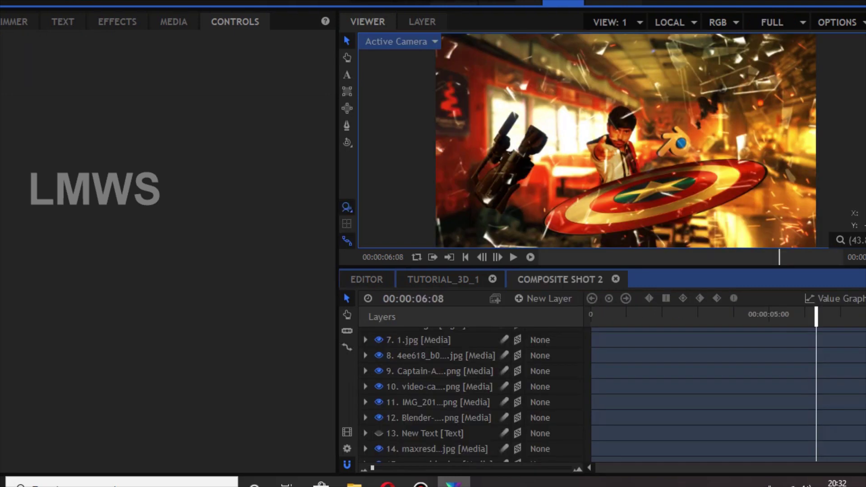
drag(624, 314, 717, 314)
click(443, 279)
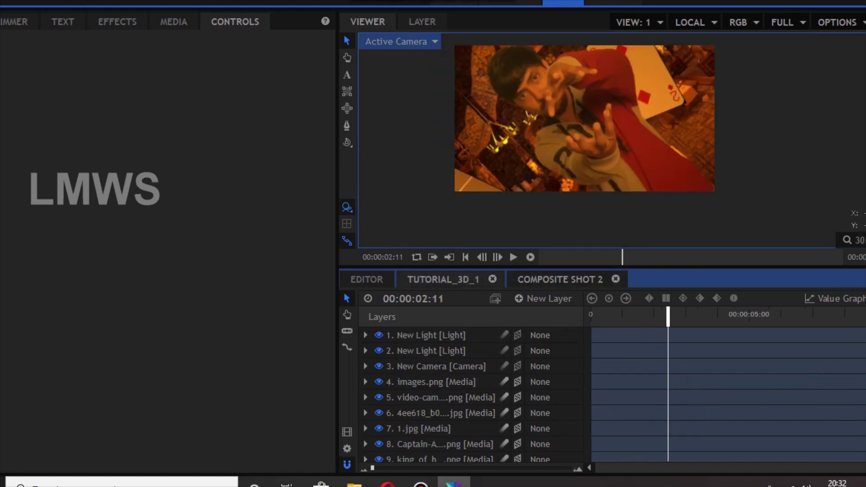
click(615, 279)
- Add a grade layer above all other layers and apply the Curves effect to it
click(543, 298)
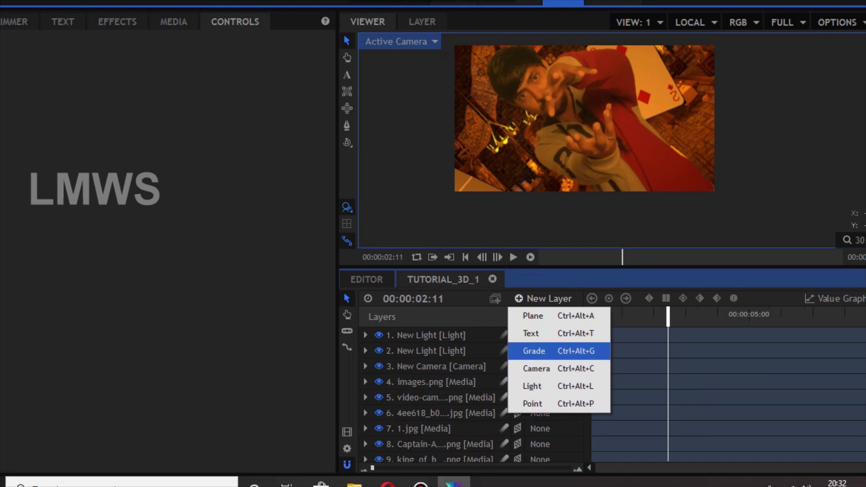
key(Return)
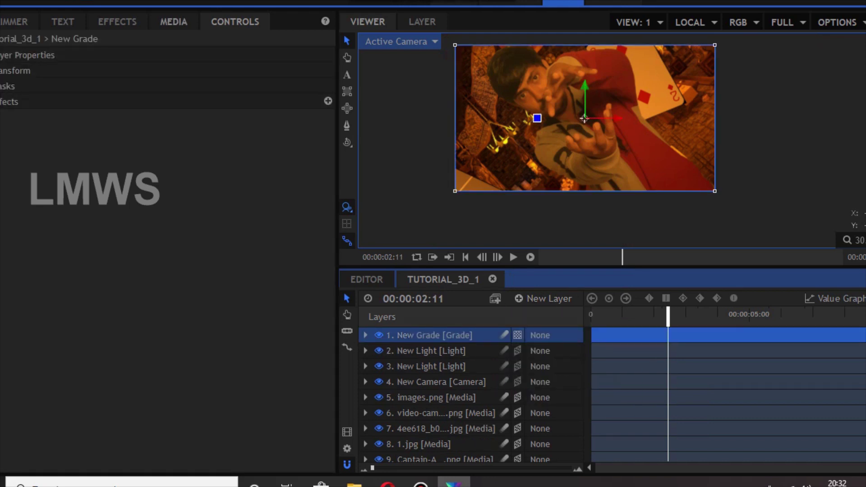
click(117, 22)
click(118, 46)
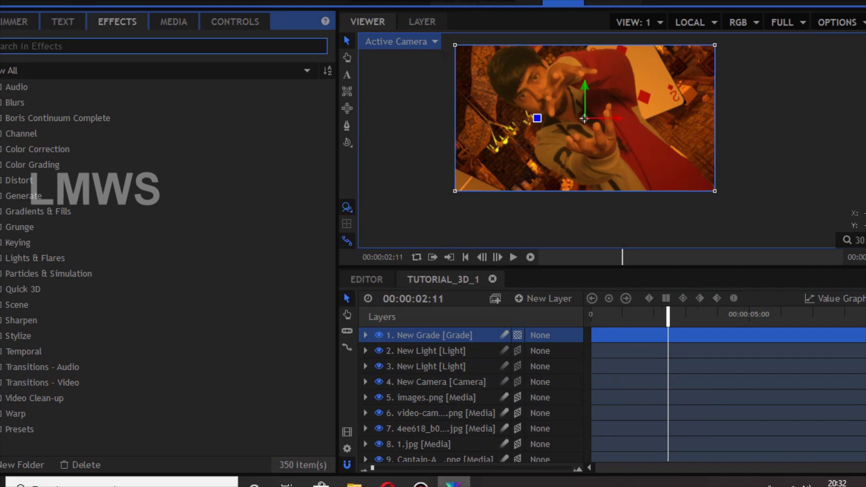
text(cont)
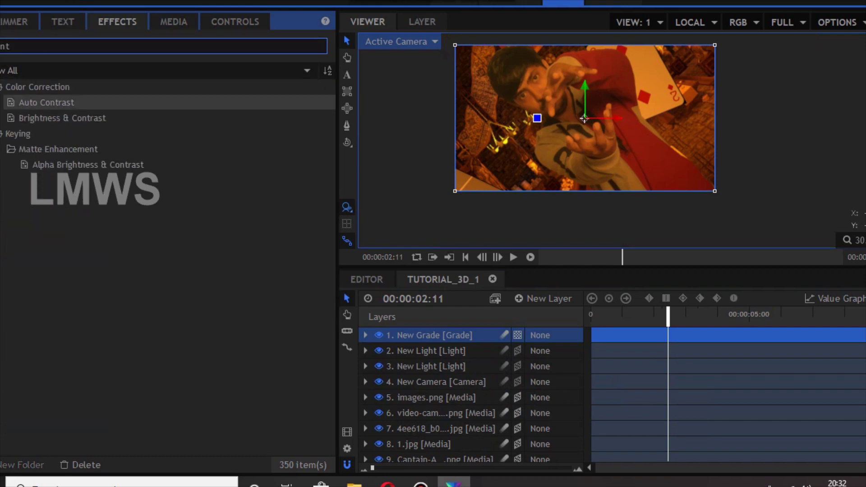
key(BackSpace)
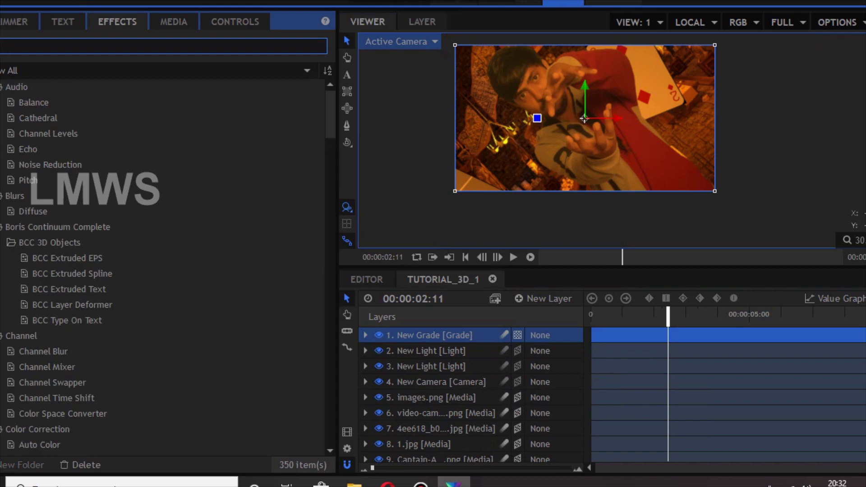
text(cur)
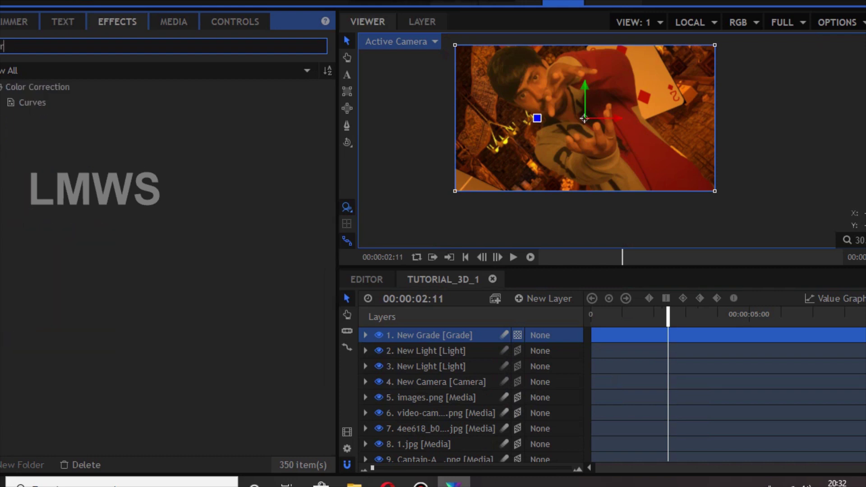
drag(33, 103, 434, 335)
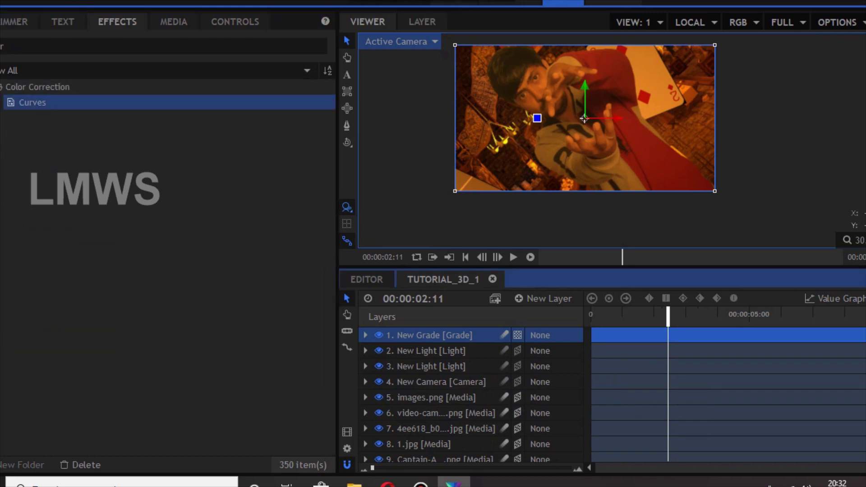
- Shape the grade layer's RGB curve into an S by raising the highlights and lowering the shadows
click(235, 22)
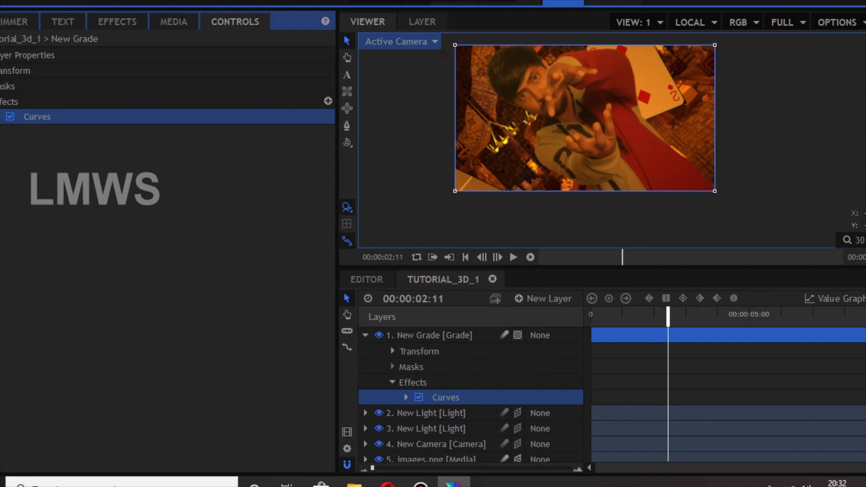
click(2, 116)
drag(235, 204, 230, 187)
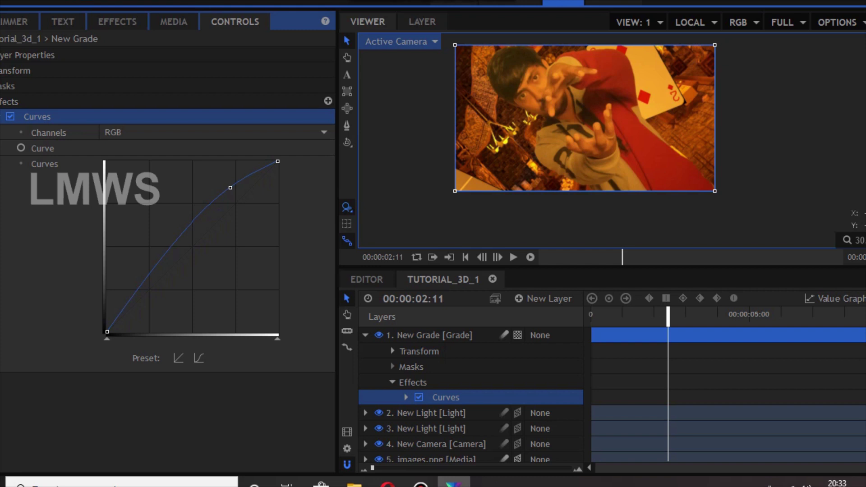
drag(158, 269, 155, 296)
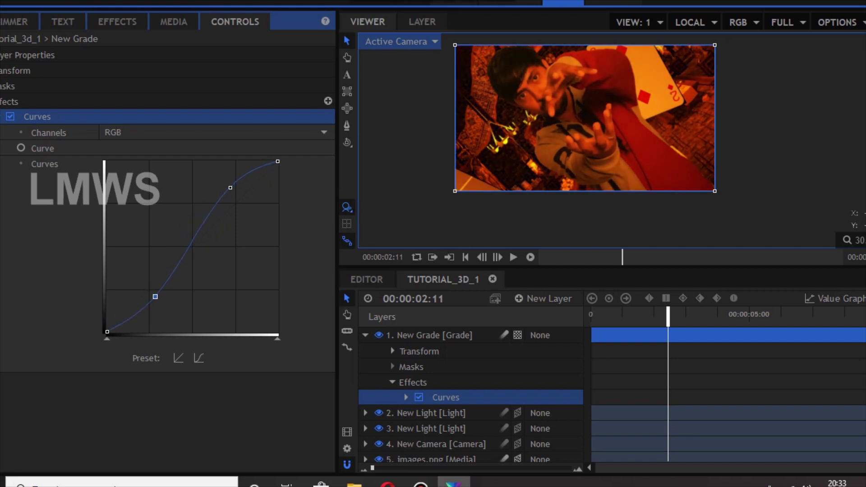
- Anchor the midpoint of the grade layer's RGB curve and lower the Blue channel curve's midtones slightly
drag(189, 248, 193, 247)
click(216, 132)
click(121, 187)
drag(668, 315, 733, 315)
drag(192, 246, 199, 251)
- Raise the highlights of the Red channel curve and add a second point to hold its shadows near the diagonal
click(194, 132)
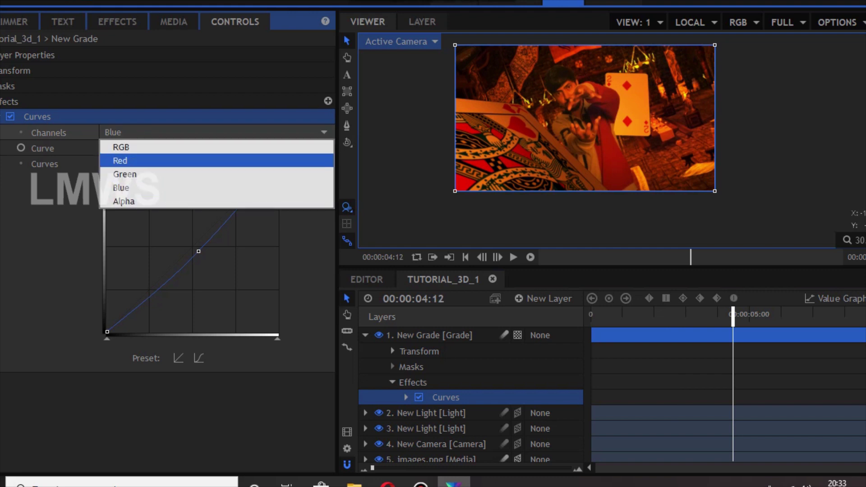
click(135, 161)
drag(189, 236, 231, 197)
mouse_move(149, 281)
mouse_down()
mouse_move(153, 293)
mouse_move(145, 289)
mouse_up()
- Lower the Blue channel curve's midtones a little further and pull its white endpoint down
click(189, 132)
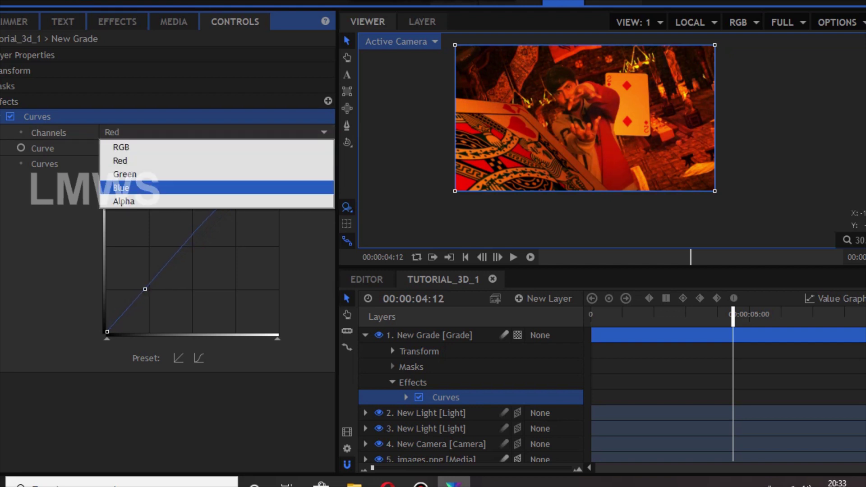
click(212, 188)
drag(199, 250, 203, 252)
drag(277, 161, 277, 180)
- Raise the Green channel curve's midtones, move its white endpoint inward, and check the frame at 00:00:04:08
click(212, 132)
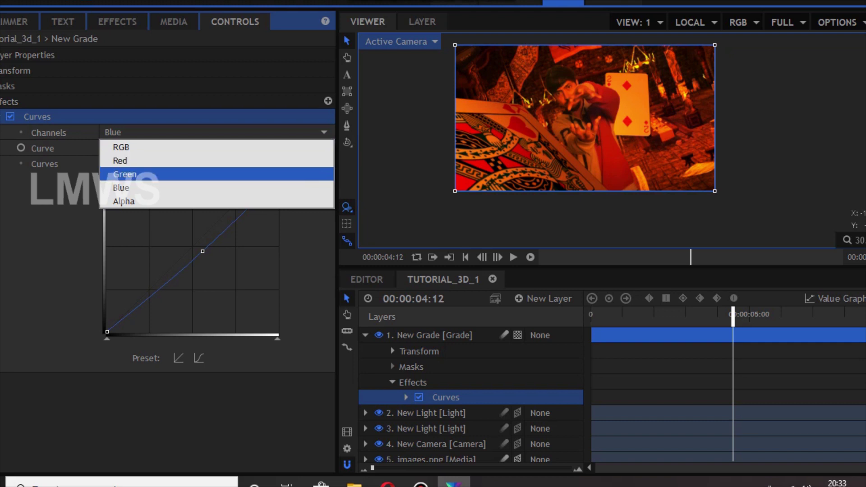
click(180, 174)
mouse_move(194, 244)
mouse_down()
mouse_move(184, 230)
mouse_move(212, 225)
mouse_move(232, 201)
mouse_move(139, 291)
mouse_move(187, 233)
mouse_up()
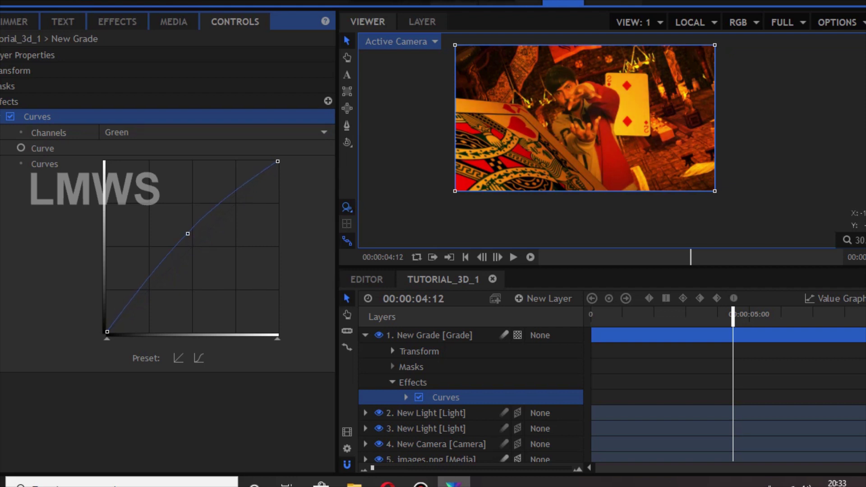
drag(277, 160, 259, 161)
scroll(561, 92, up, 1)
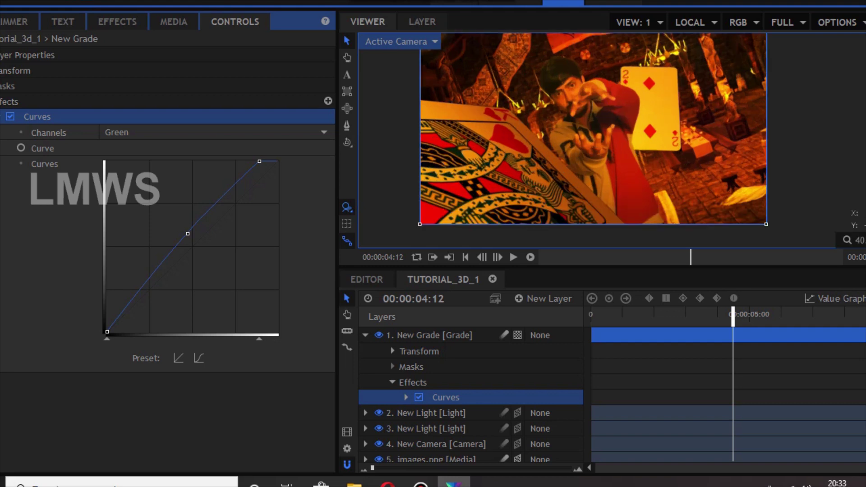
mouse_move(732, 316)
mouse_down()
mouse_move(636, 316)
mouse_move(727, 316)
mouse_up()
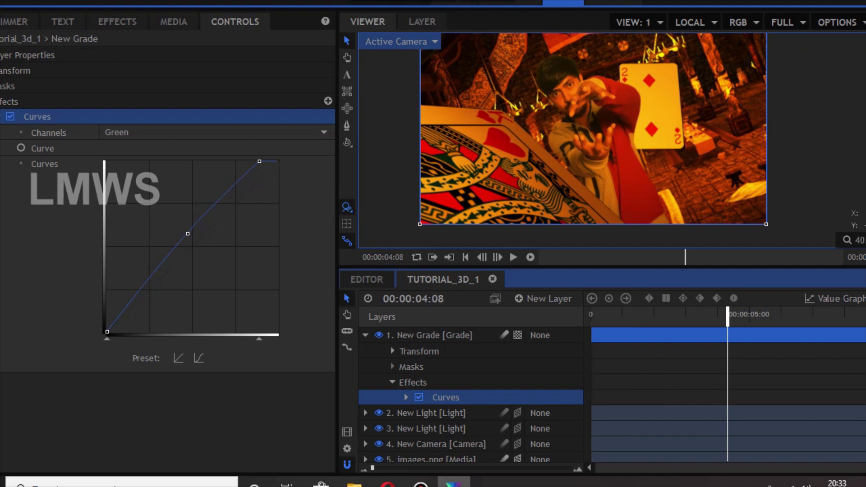
- Deepen the shadows of the RGB curve and compare the shot by toggling the grade layer's visibility
click(215, 133)
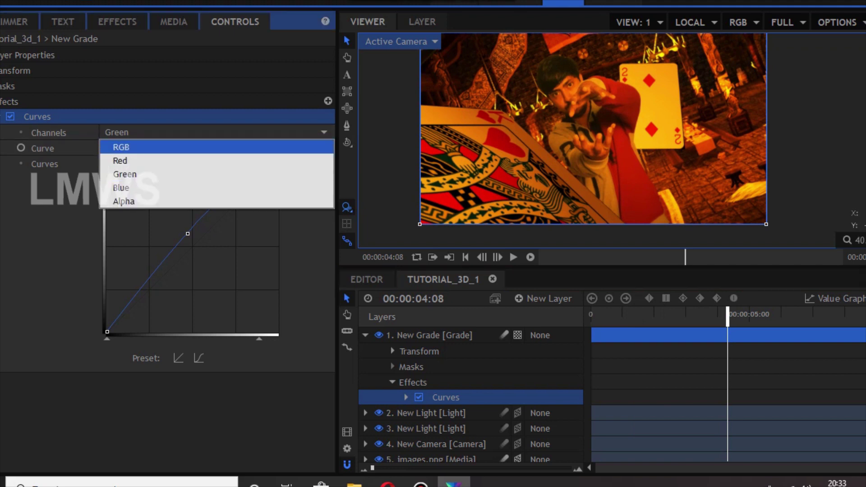
click(214, 146)
drag(155, 296, 159, 299)
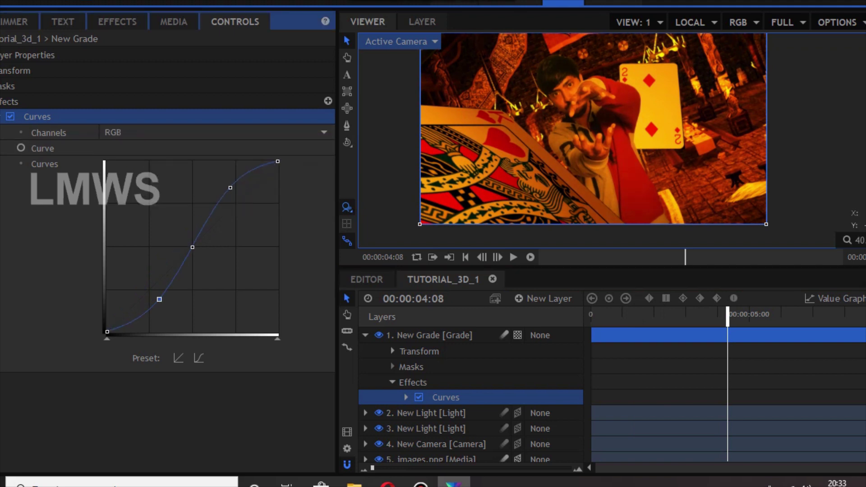
click(378, 335)
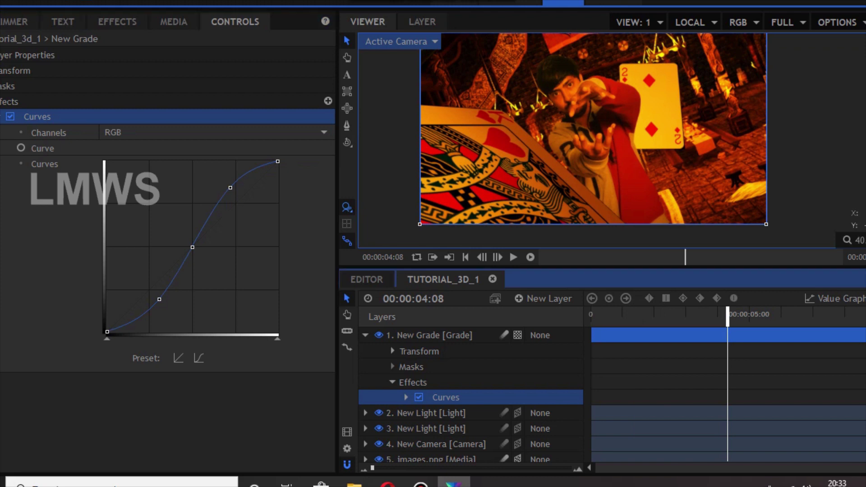
drag(611, 316, 679, 315)
- Examine the effects on Composite Shot 2's grade layer from the editor timeline and return to tutorial_3d_1
click(366, 280)
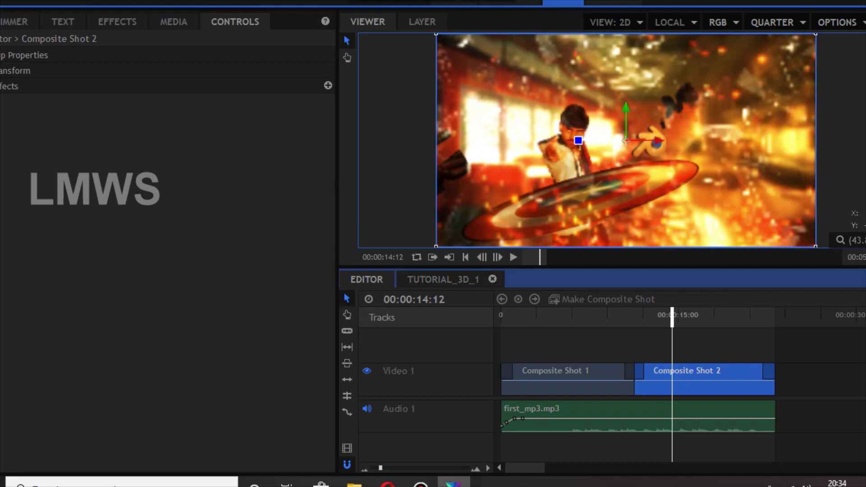
double_click(704, 378)
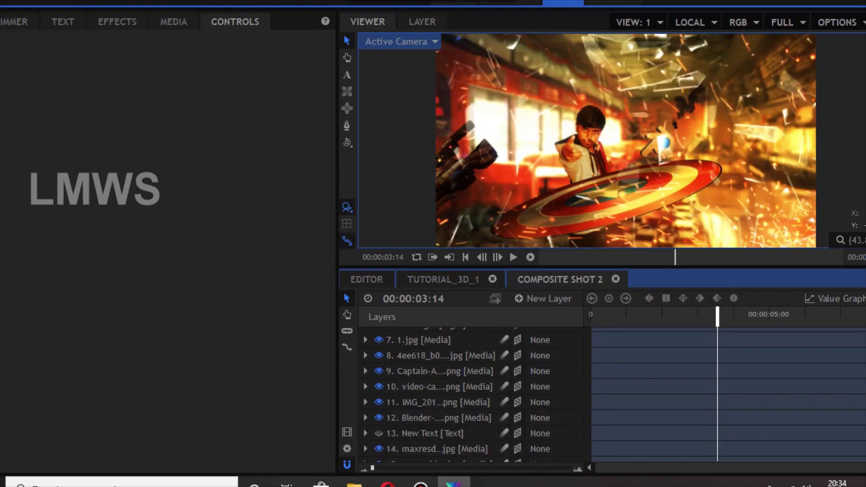
scroll(471, 382, up, 3)
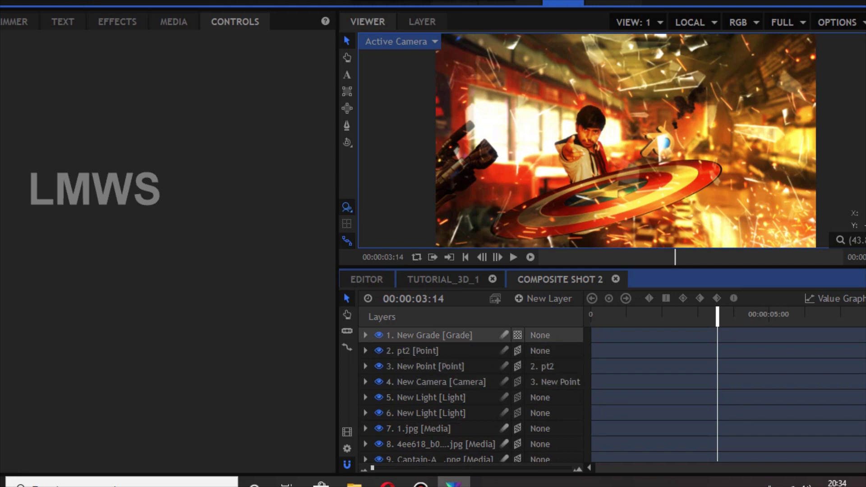
click(444, 335)
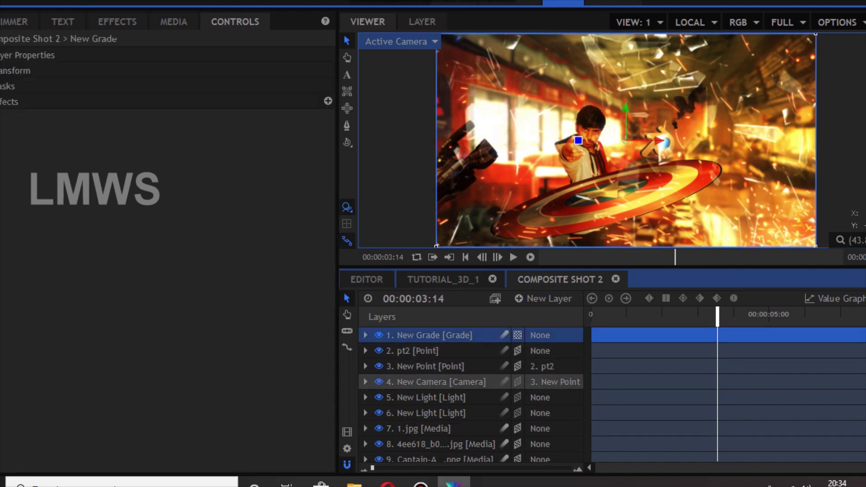
click(7, 101)
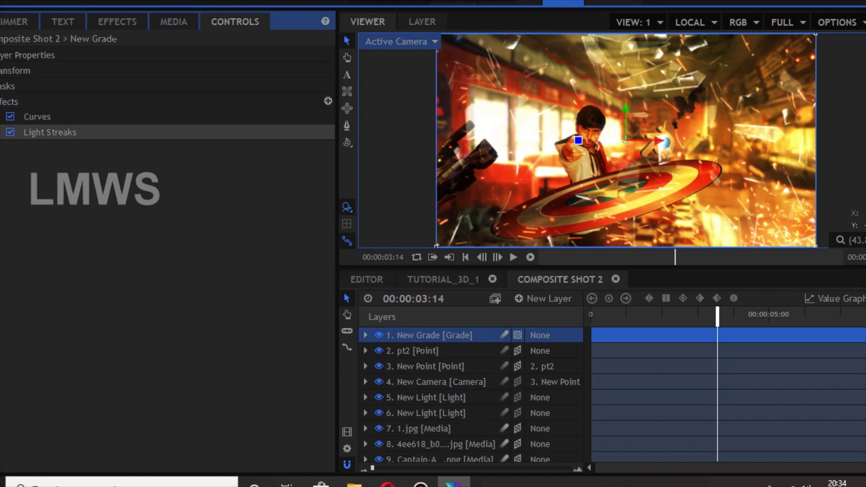
click(441, 279)
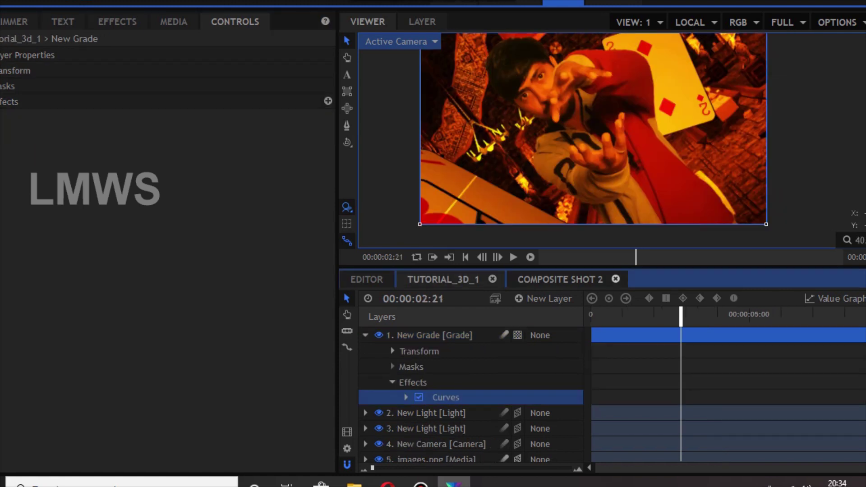
- Find the Light Streaks effect and apply it to the grade layer below Curves
click(628, 315)
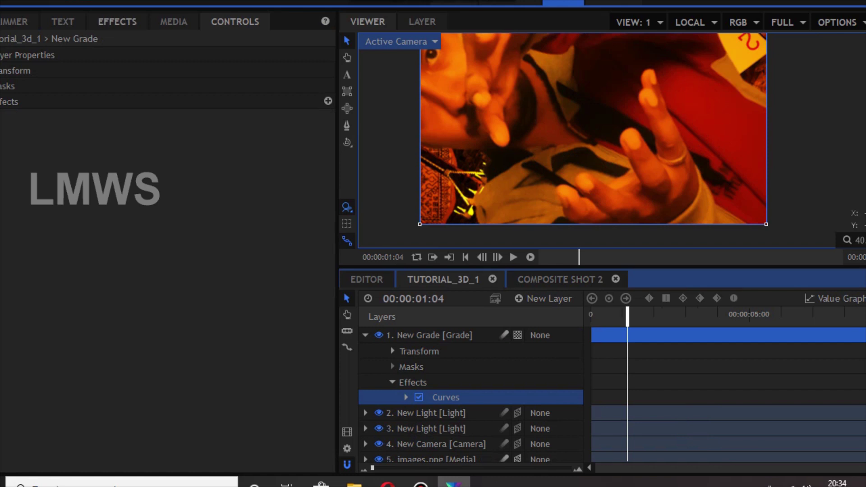
click(118, 22)
double_click(104, 46)
text(light)
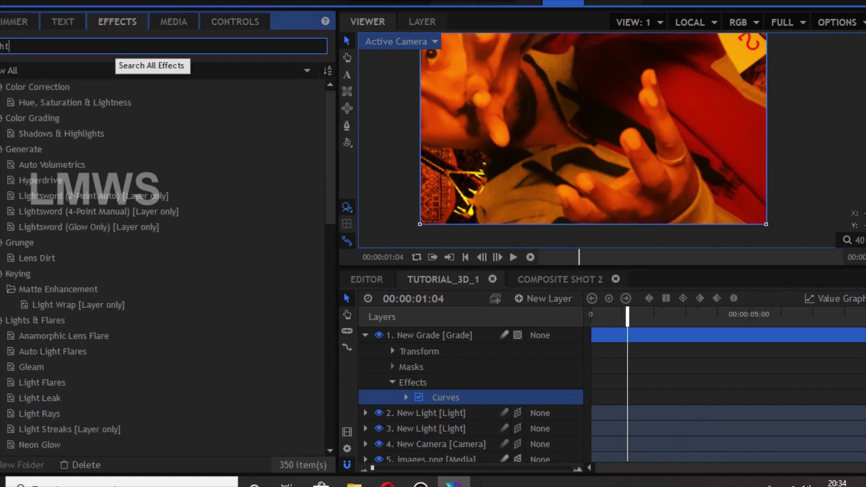
text( str)
key(Down)
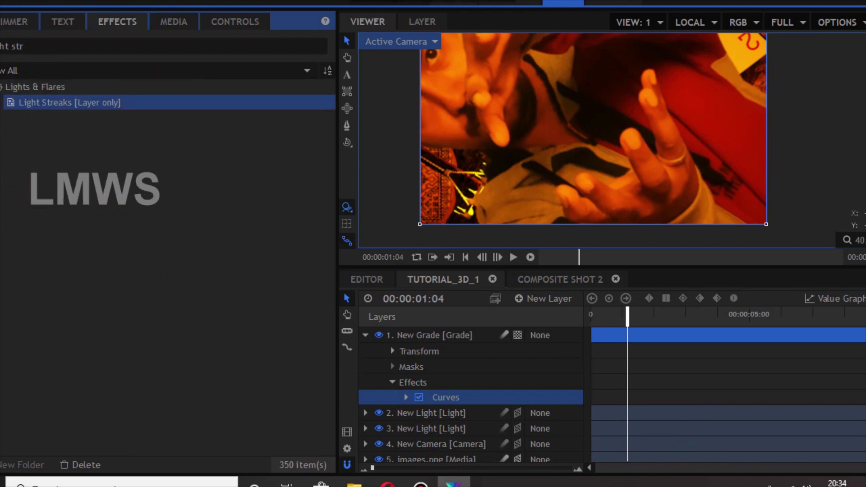
drag(70, 102, 447, 404)
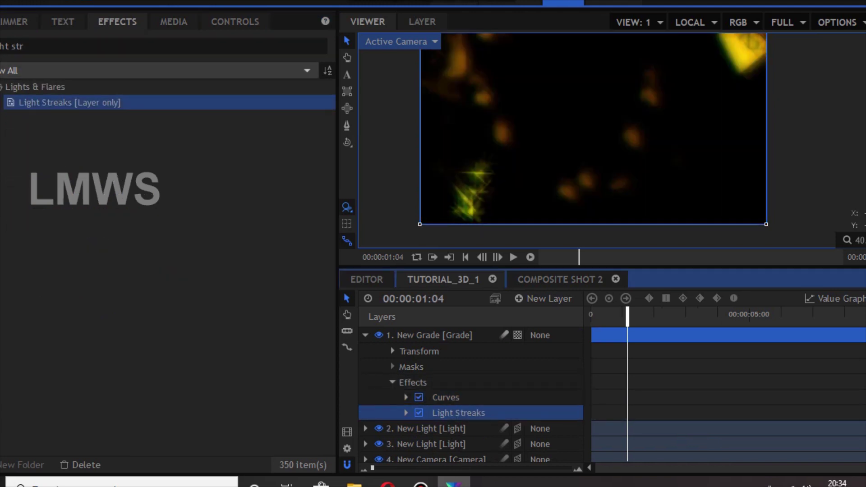
- Set the Light Streaks effect's blend to Screen and its brightness to 0.4
click(1, 132)
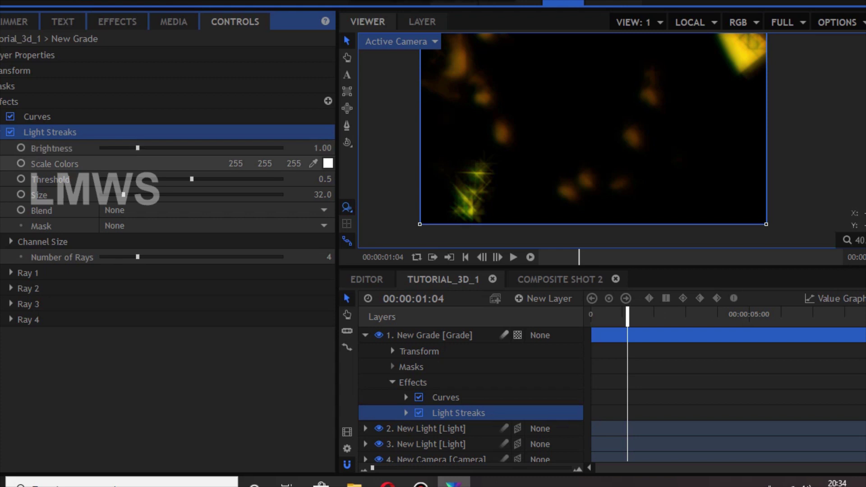
click(216, 210)
key(Down)
key(Down)
key(Down)
key(Down)
key(Down)
key(Down)
key(Down)
key(Down)
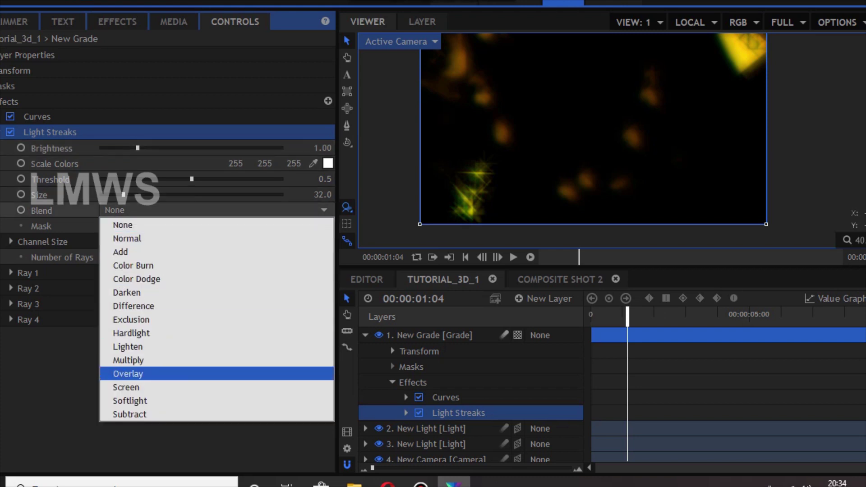
key(Return)
drag(137, 148, 116, 148)
- Compare the shot with Light Streaks on and off at 00:00:04:07 and 00:00:07:09
drag(627, 316, 726, 316)
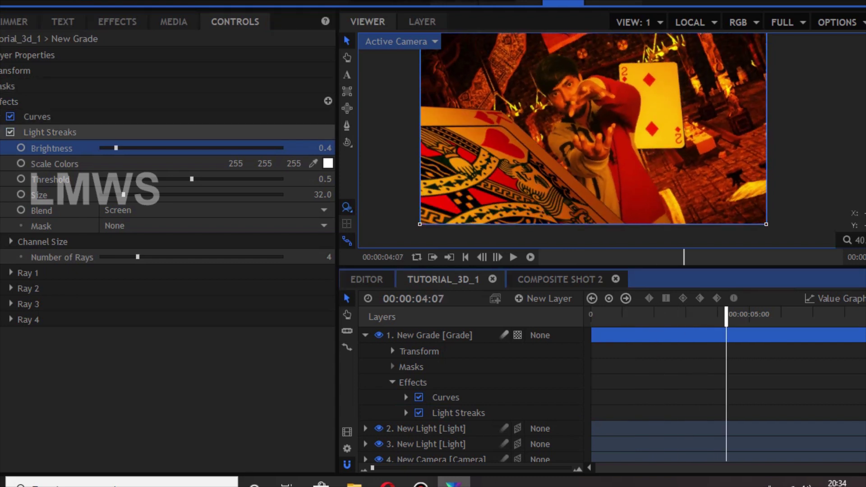
click(10, 133)
click(10, 132)
click(9, 133)
click(10, 132)
click(10, 132)
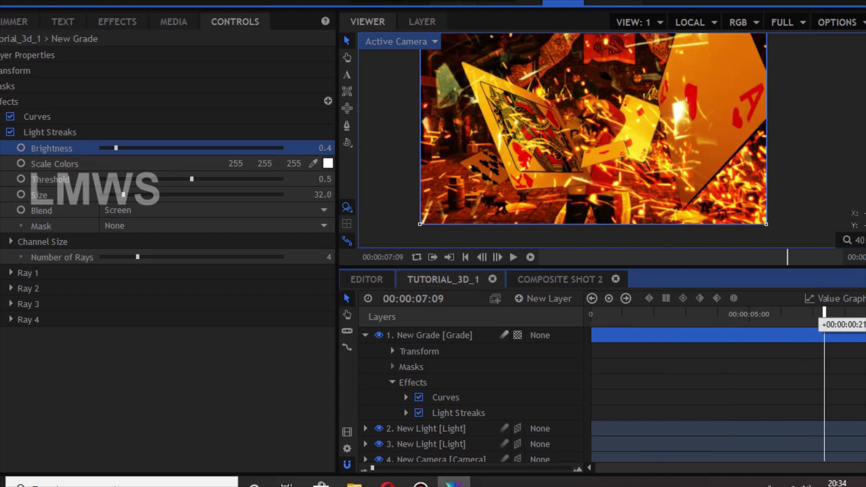
click(10, 132)
click(10, 133)
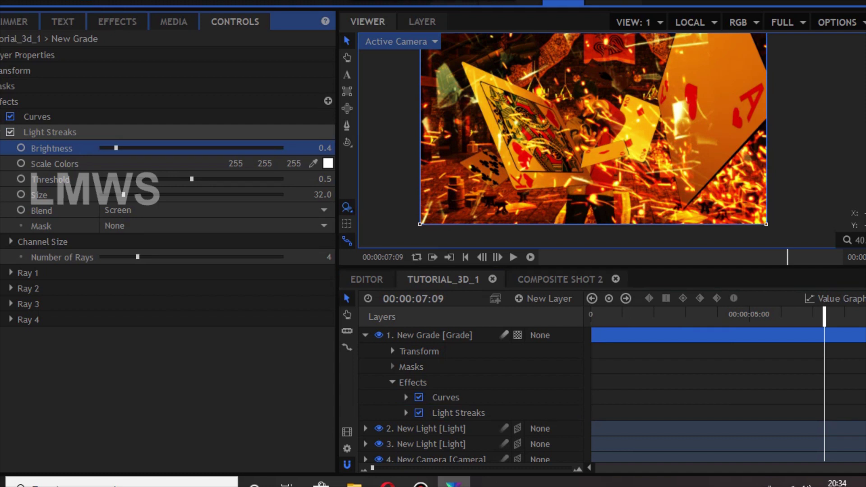
- Remove the Light Streaks effect from the grade layer
click(49, 133)
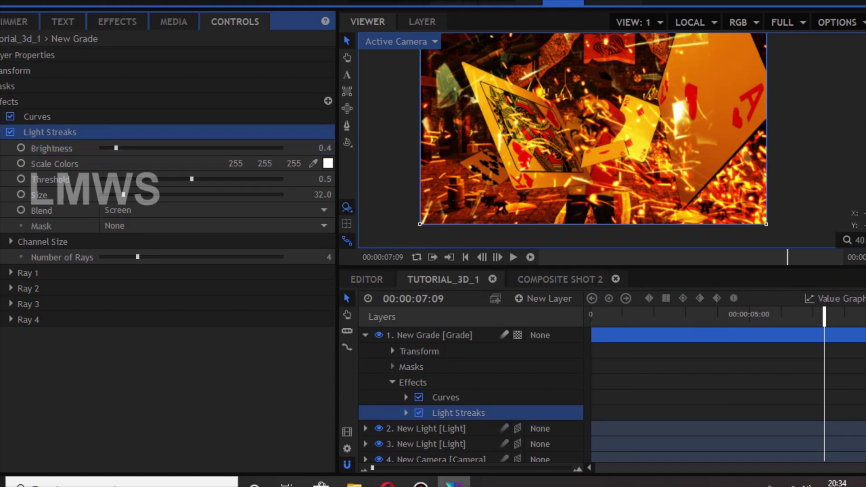
right_click(155, 132)
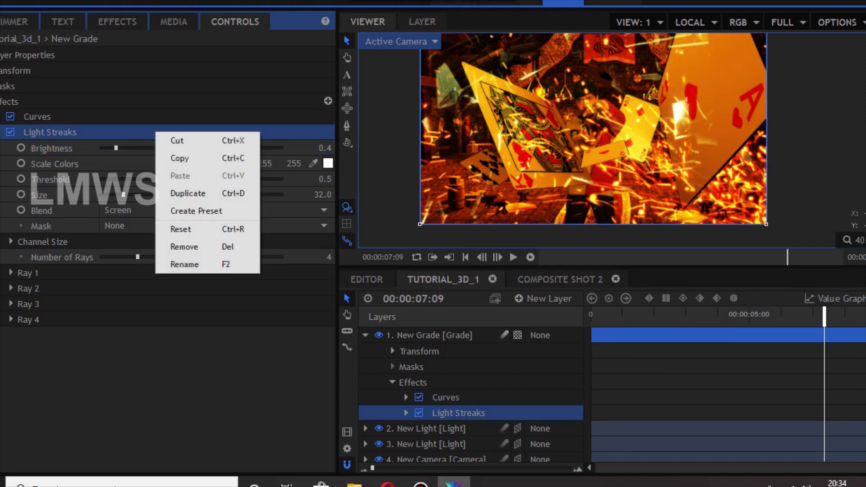
key(Escape)
key(Delete)
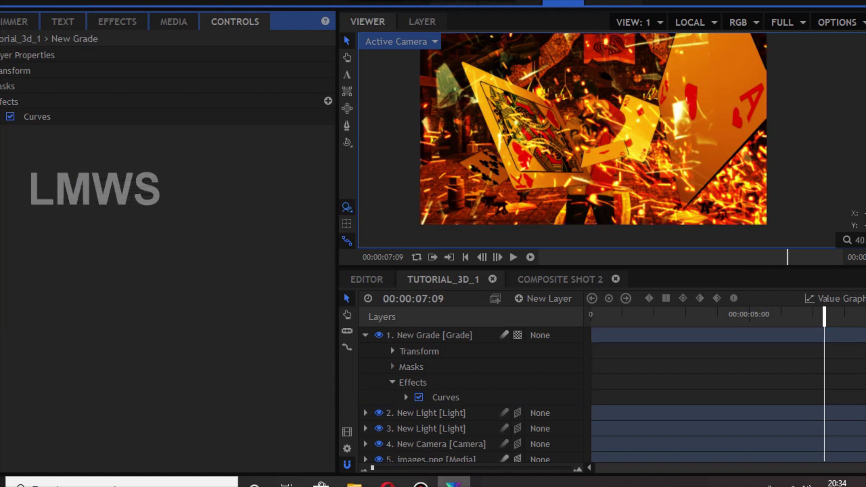
- Review the graded shot up to 00:00:08:08 and collapse the grade layer's properties
drag(667, 314, 855, 312)
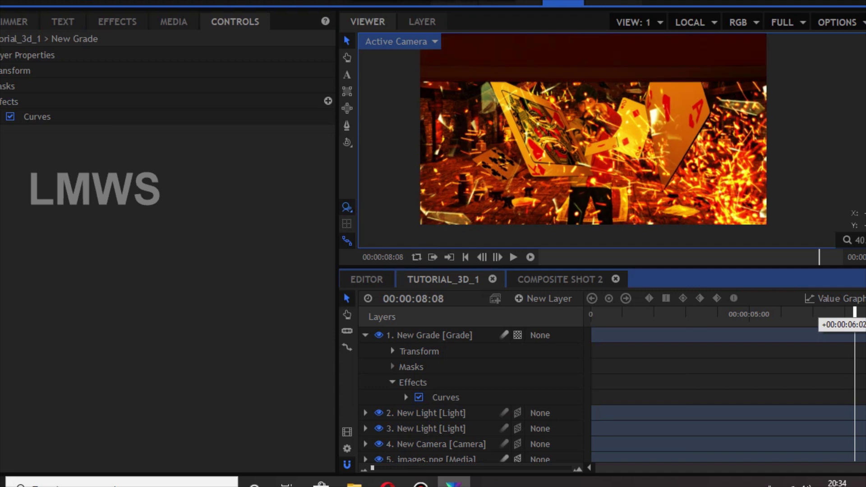
click(365, 335)
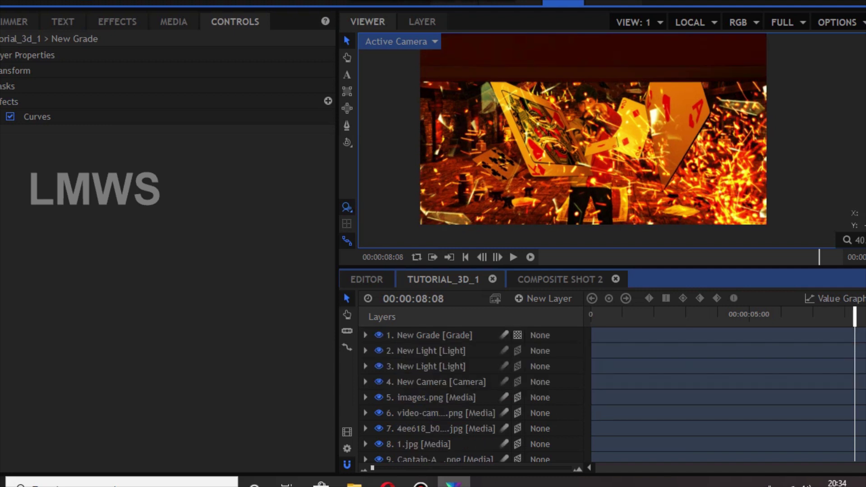
click(420, 485)
click(420, 485)
- Try the Saturation blend mode on the large ace card layer and undo it
click(436, 397)
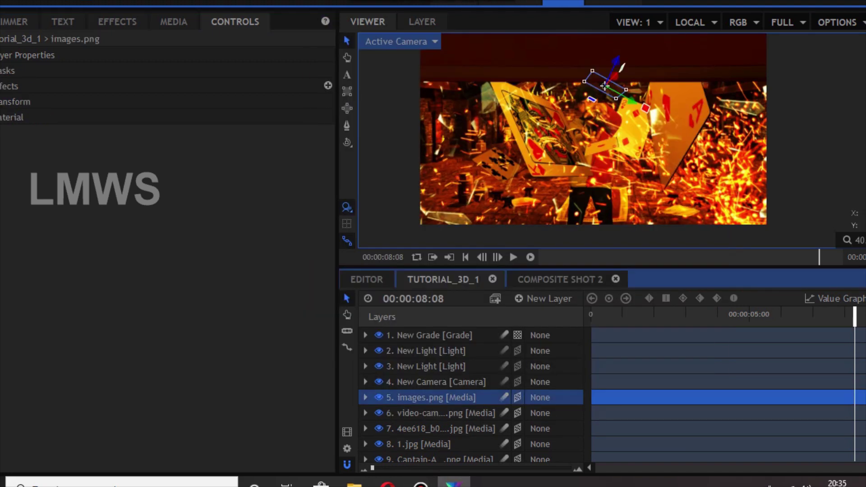
click(666, 105)
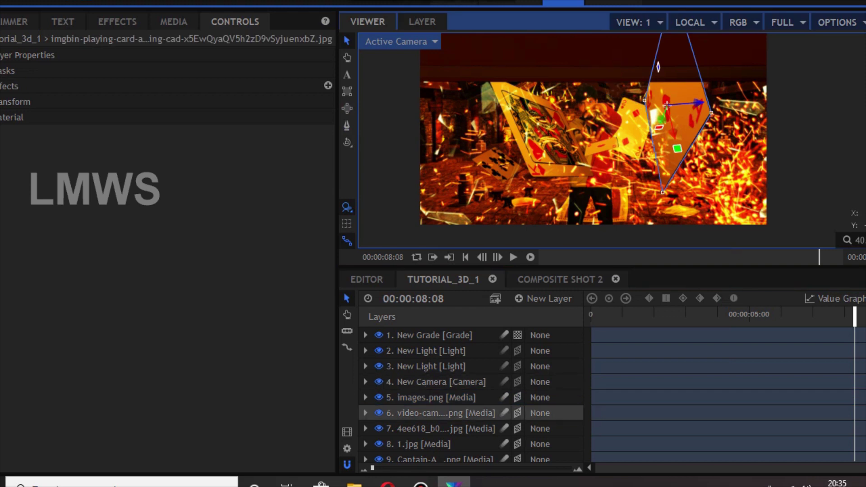
scroll(451, 413, down, 3)
right_click(437, 376)
mouse_move(496, 82)
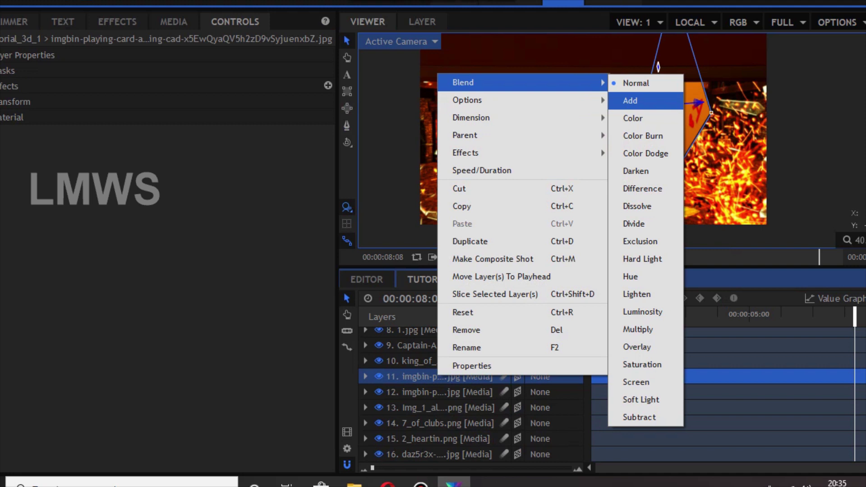
click(641, 365)
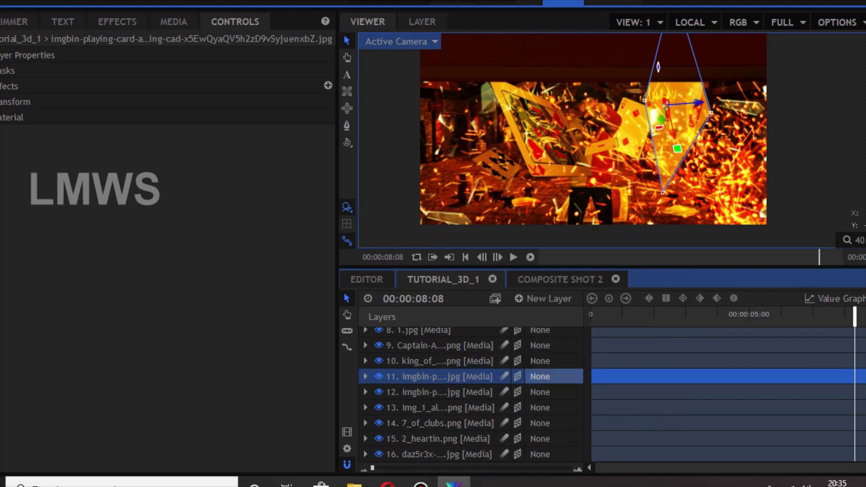
click(216, 325)
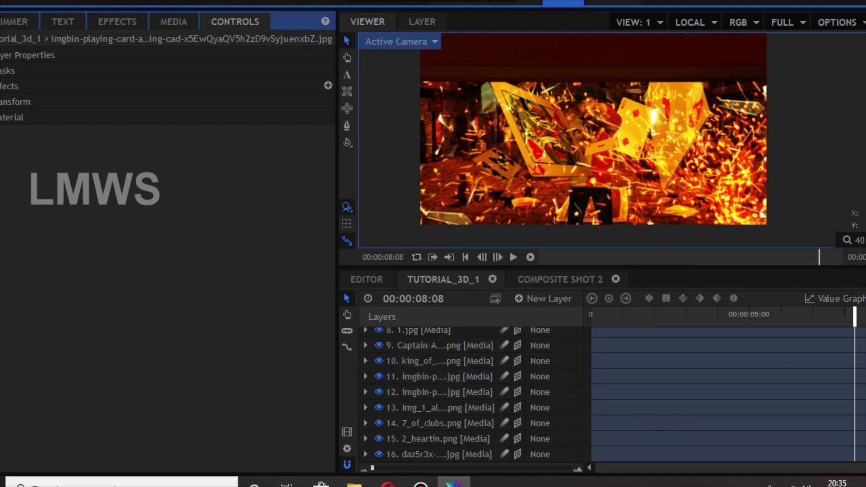
key(ctrl+z)
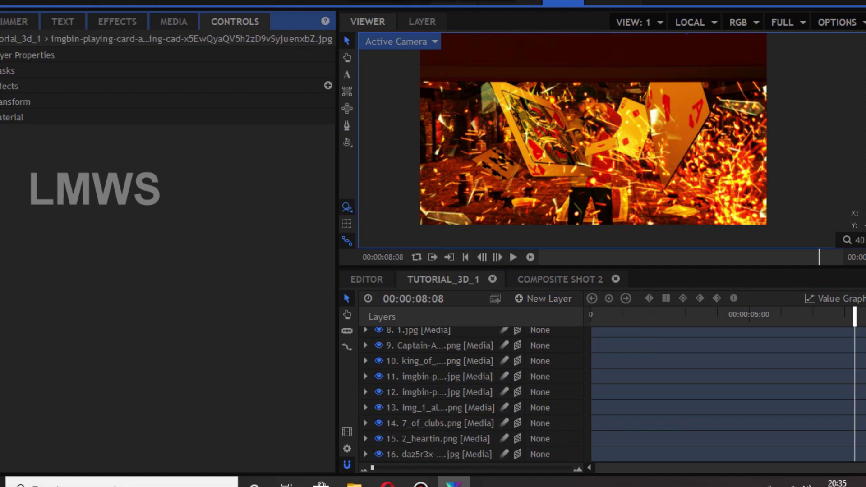
- Review the graded camera pull-back across the timeline, ending at 00:00:08:01
drag(639, 316, 848, 314)
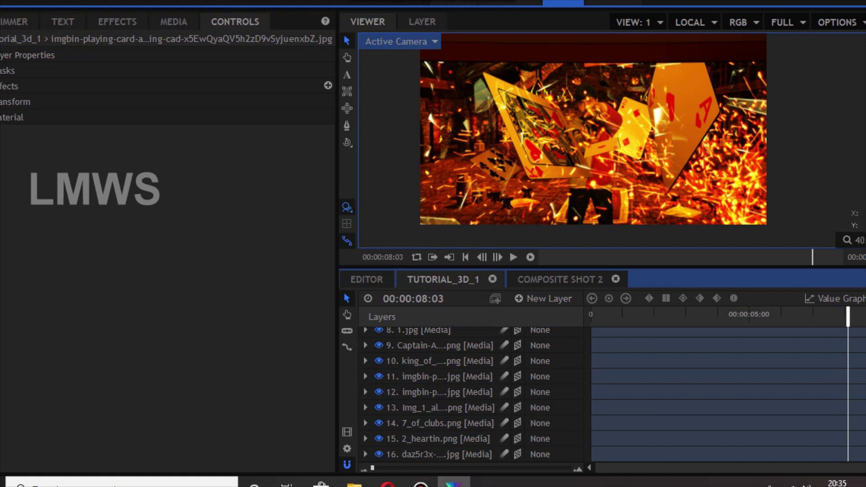
drag(720, 314, 778, 313)
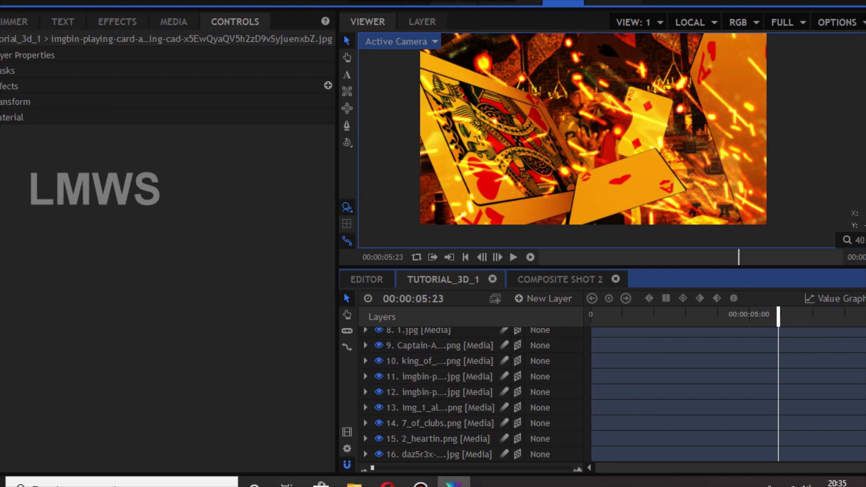
drag(778, 314, 845, 313)
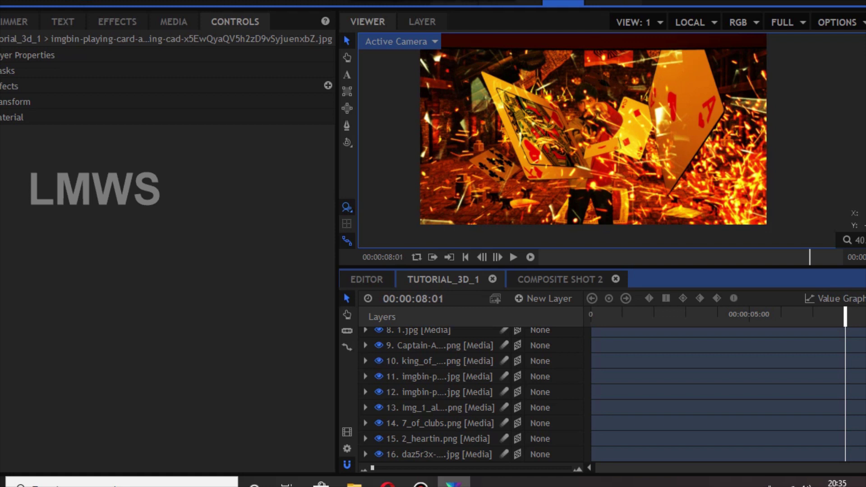